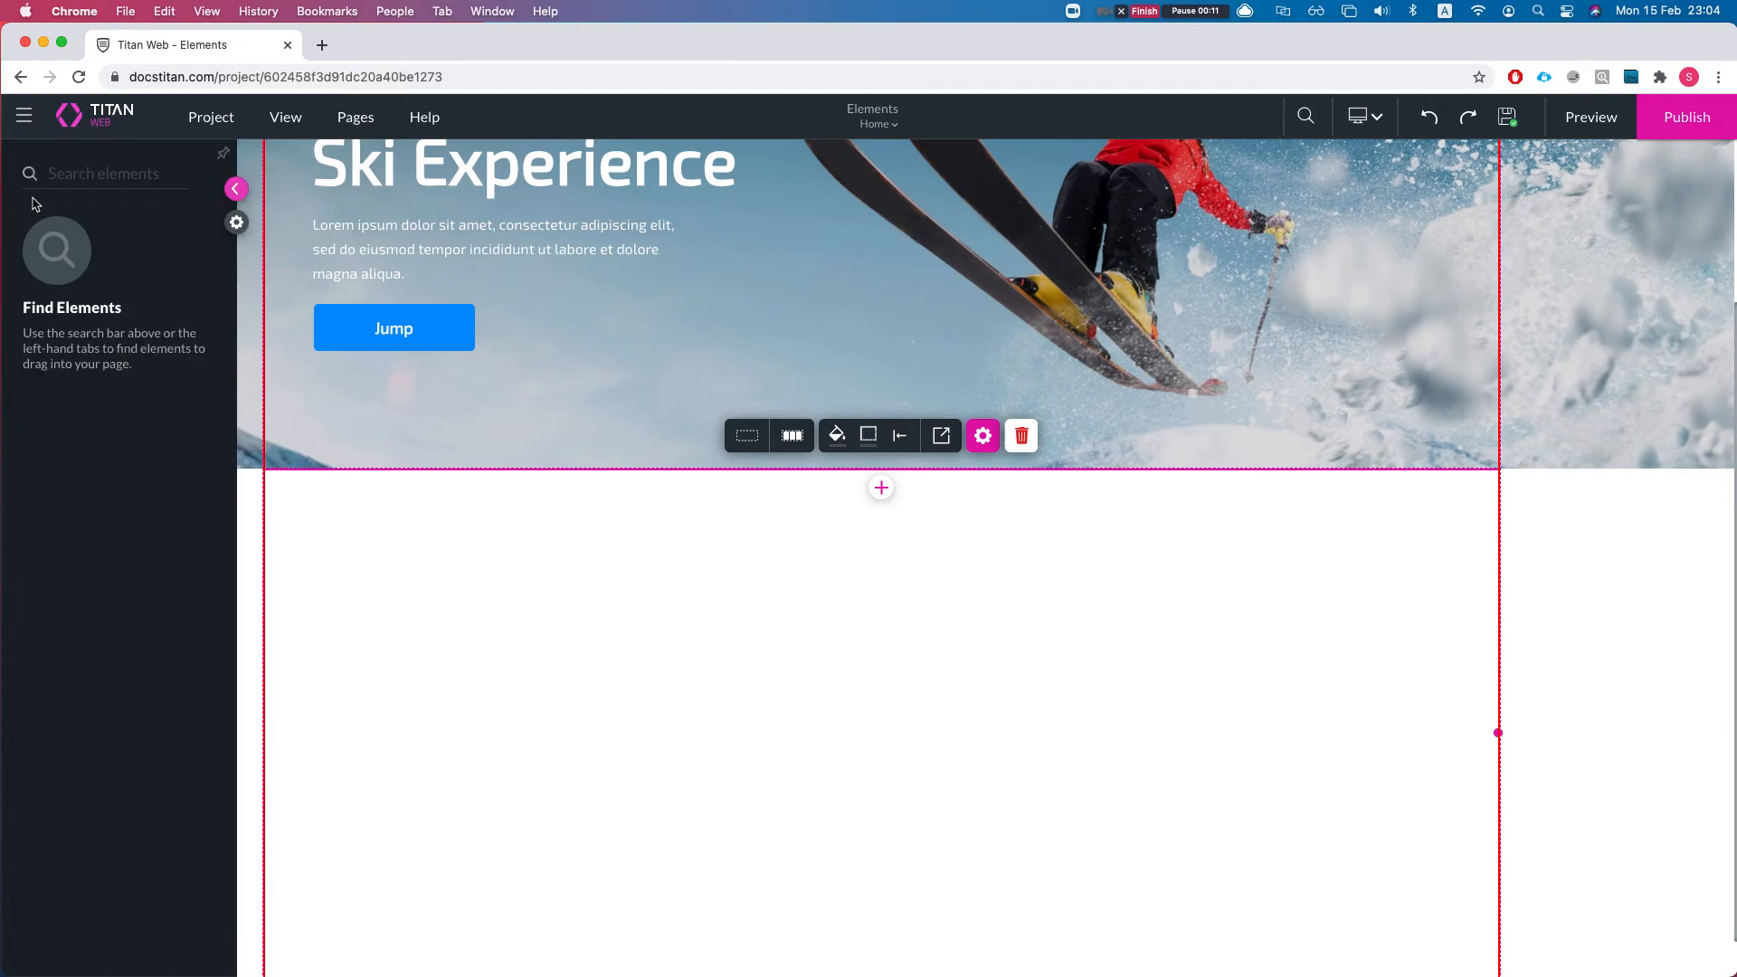
Step: Place a Search input field in the blank area below the ski banner and turn off Hide Onload in its interactivity settings
{"action": "left_click", "coordinate": [50, 367]}
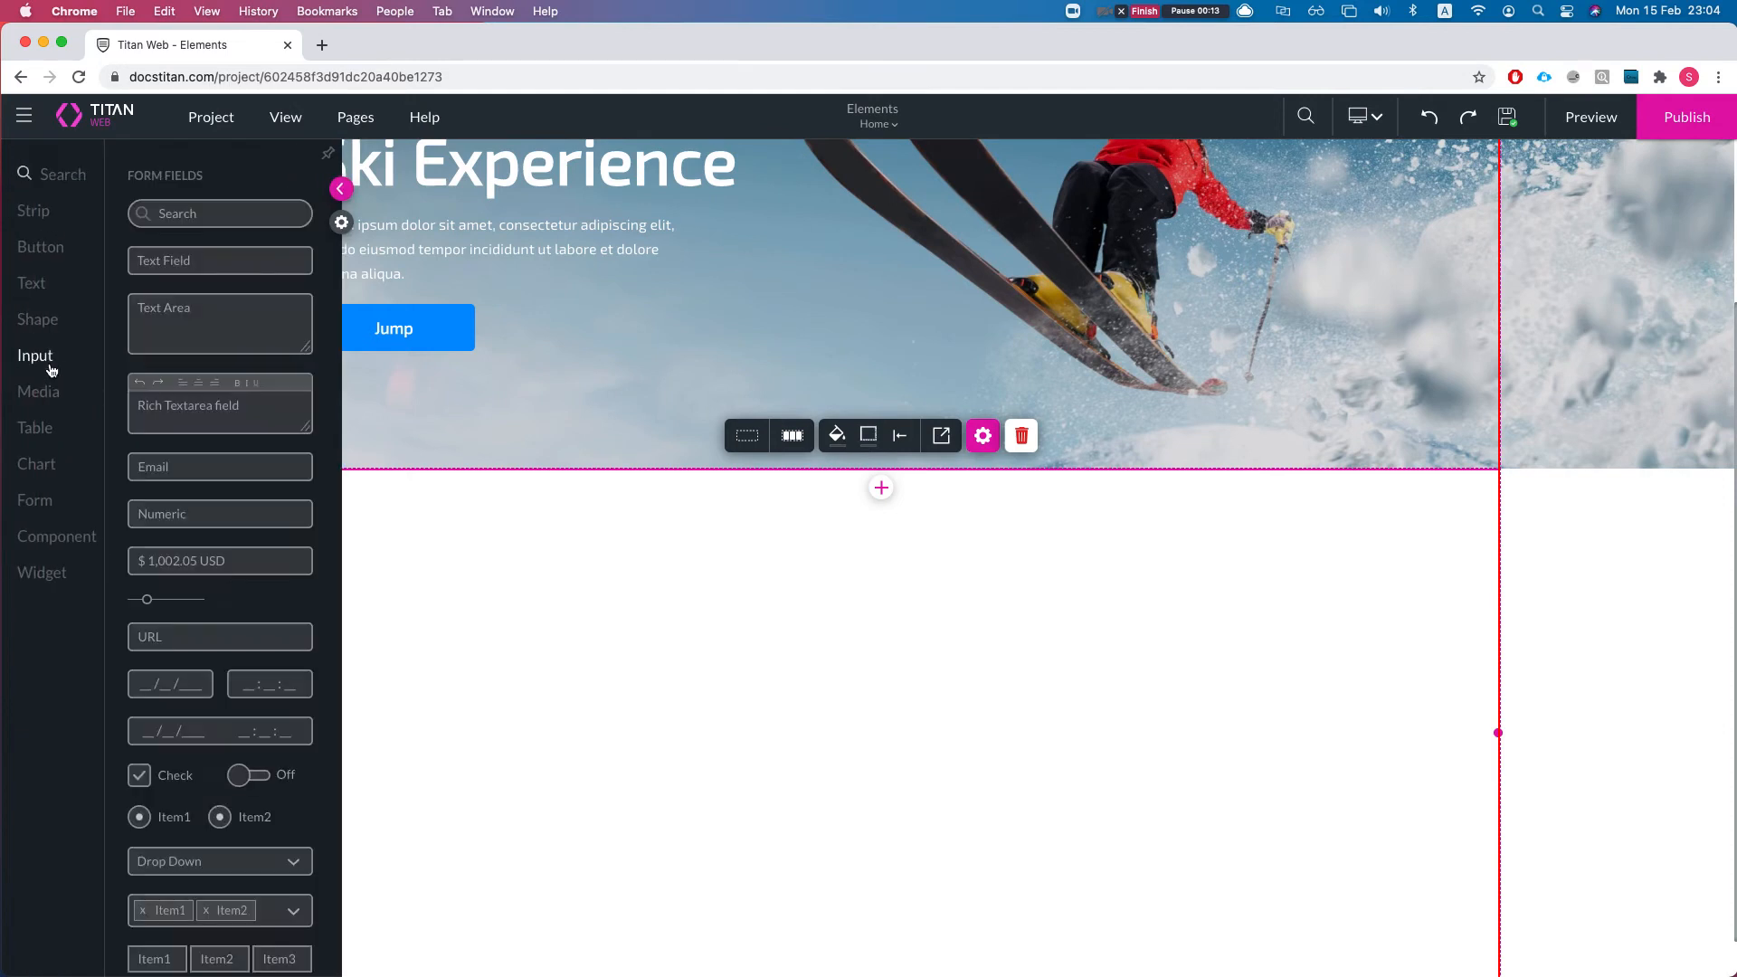
{"action": "left_click_drag", "start_coordinate": [194, 217], "coordinate": [698, 572]}
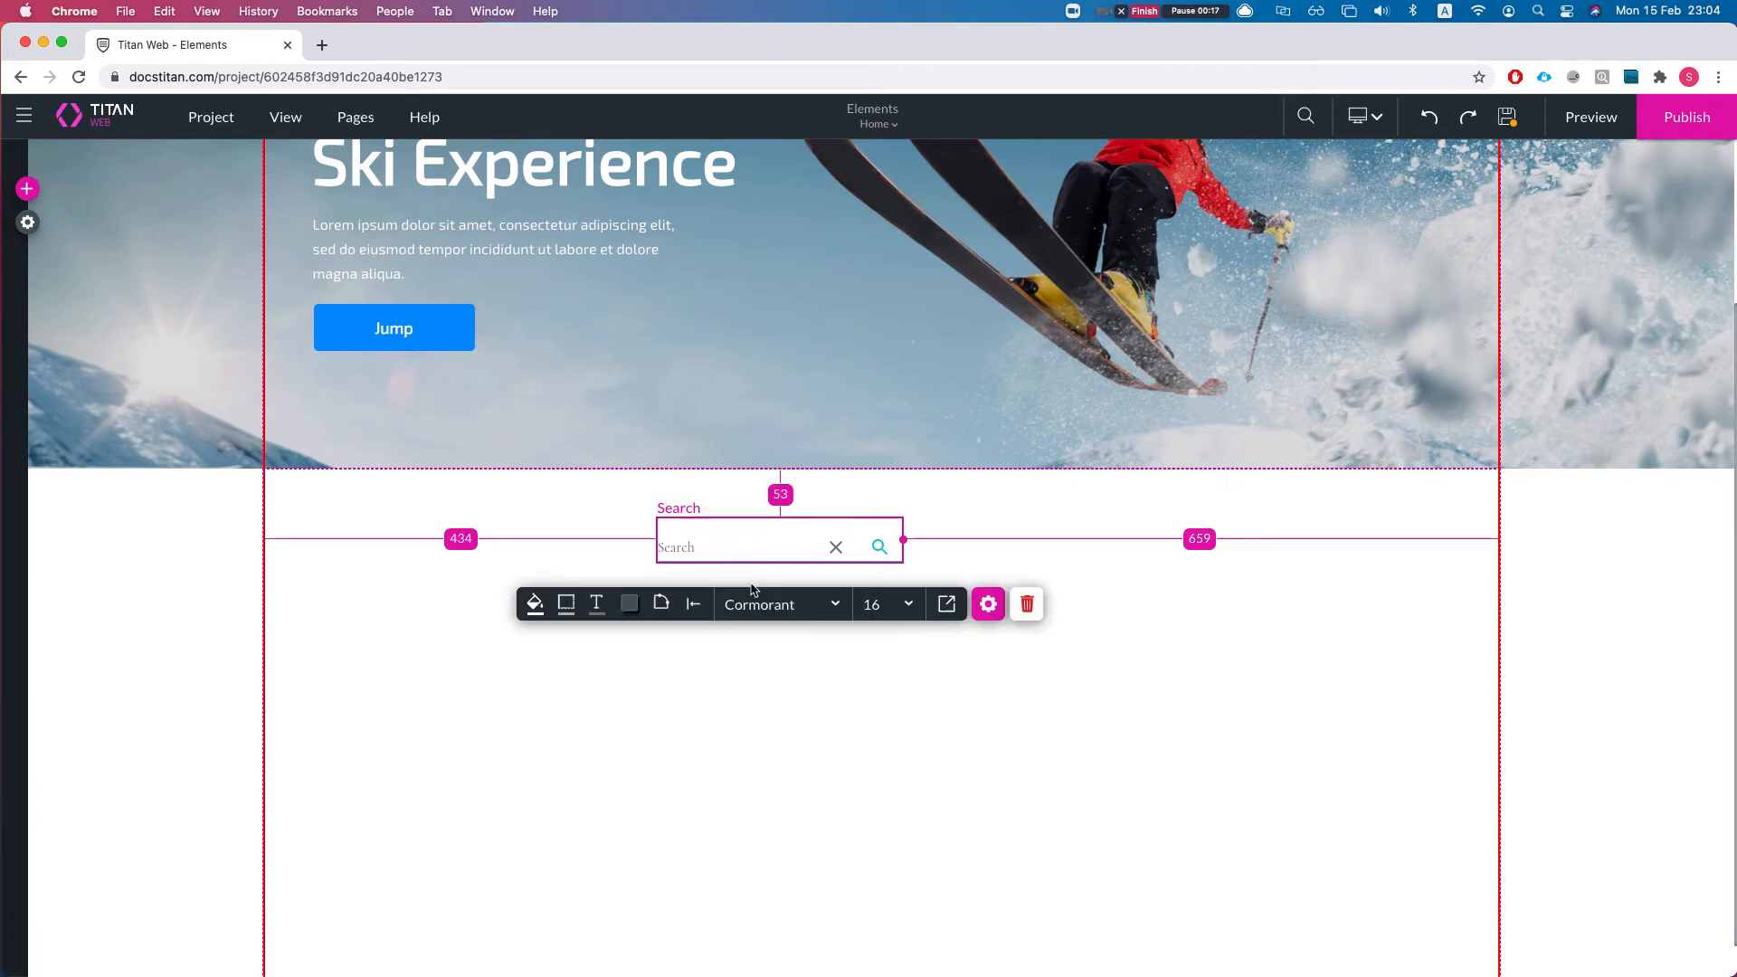
{"action": "left_click", "coordinate": [988, 604]}
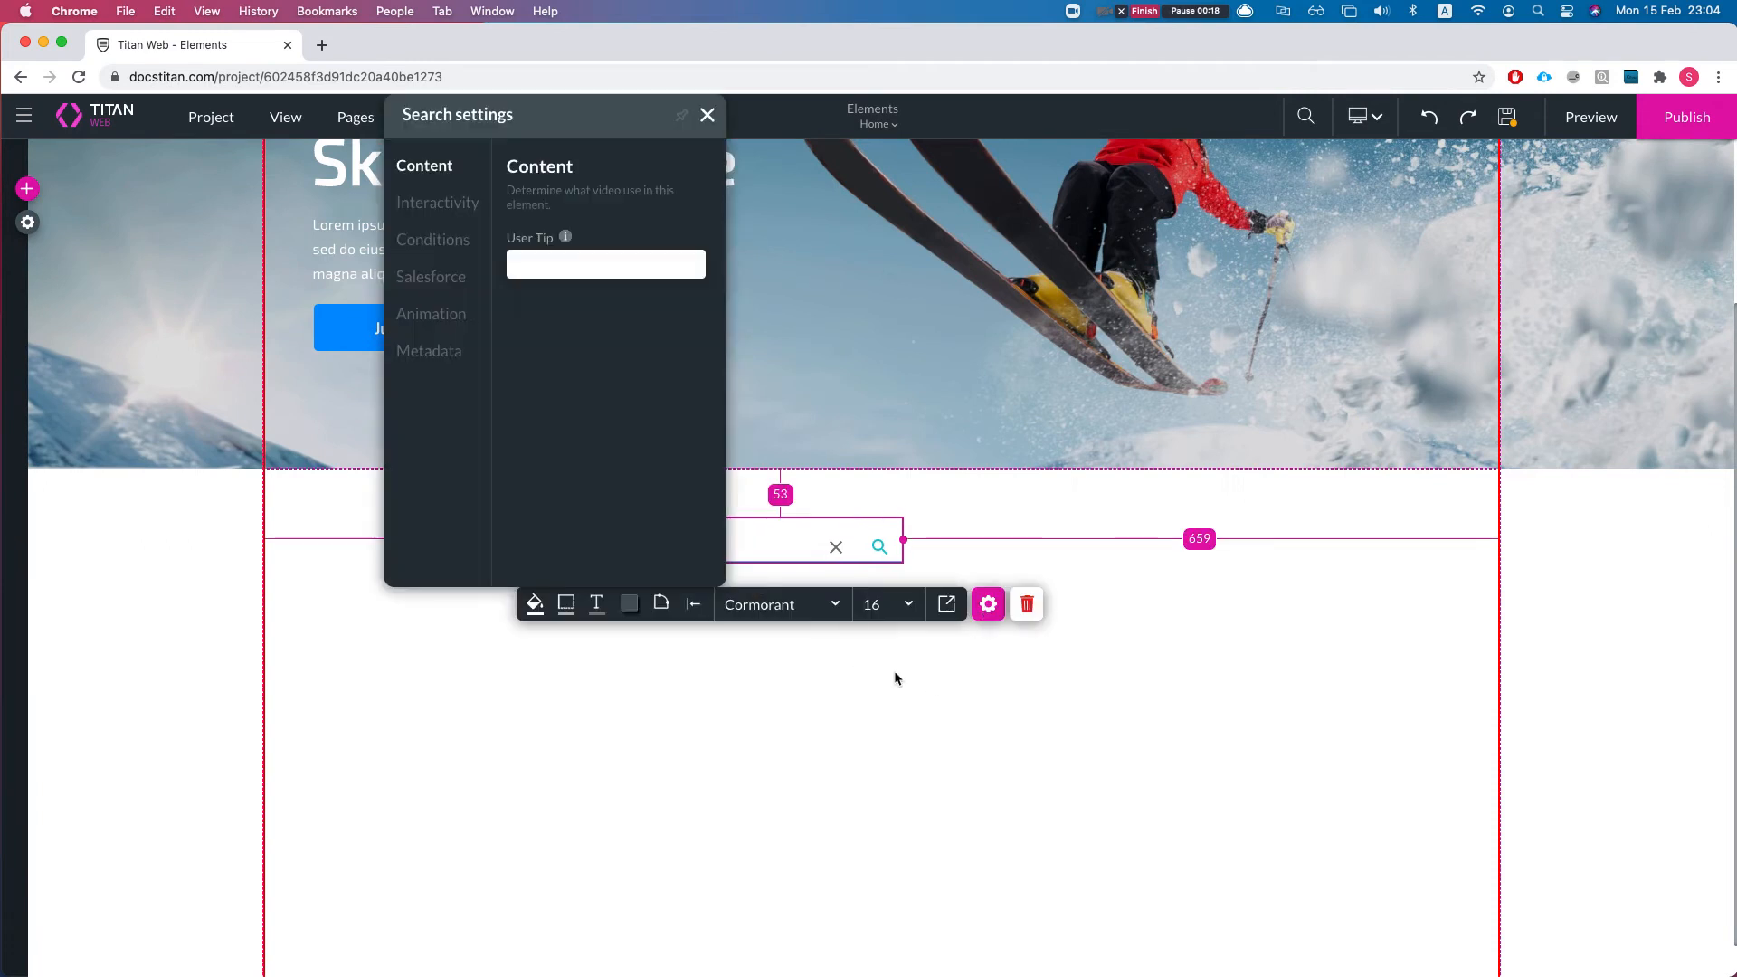
{"action": "left_click", "coordinate": [436, 203]}
{"action": "left_click_drag", "start_coordinate": [547, 129], "coordinate": [1388, 277]}
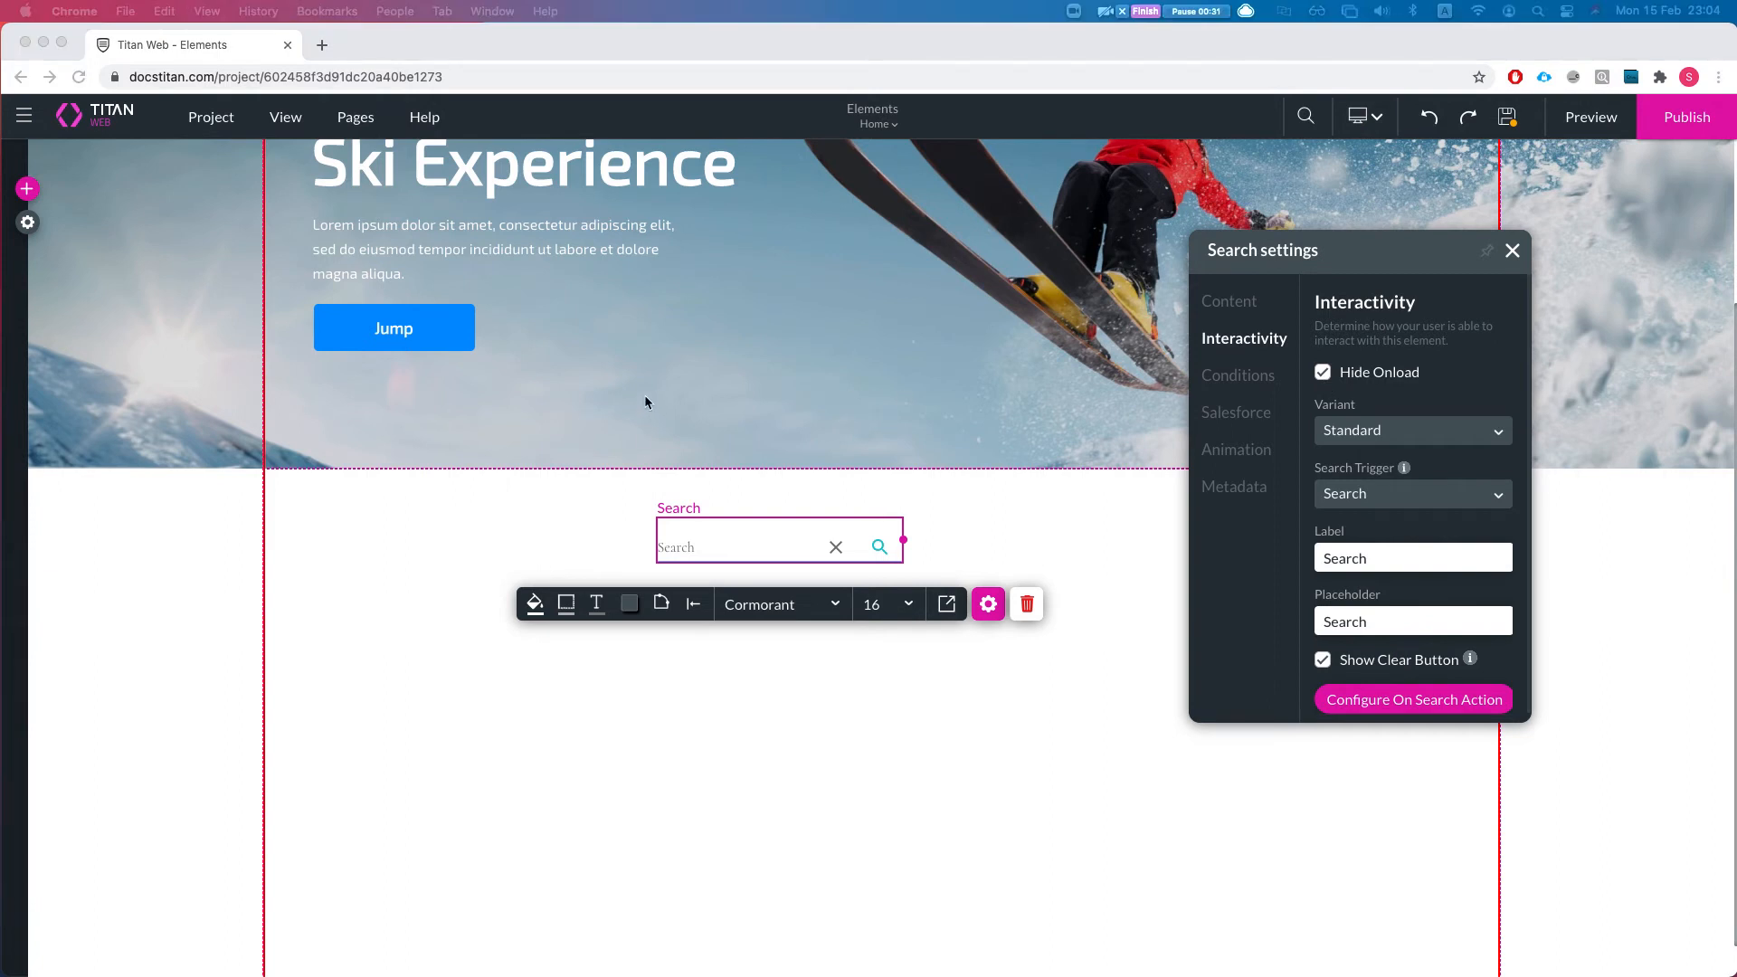
{"action": "left_click", "coordinate": [1321, 389]}
{"action": "left_click", "coordinate": [1323, 373]}
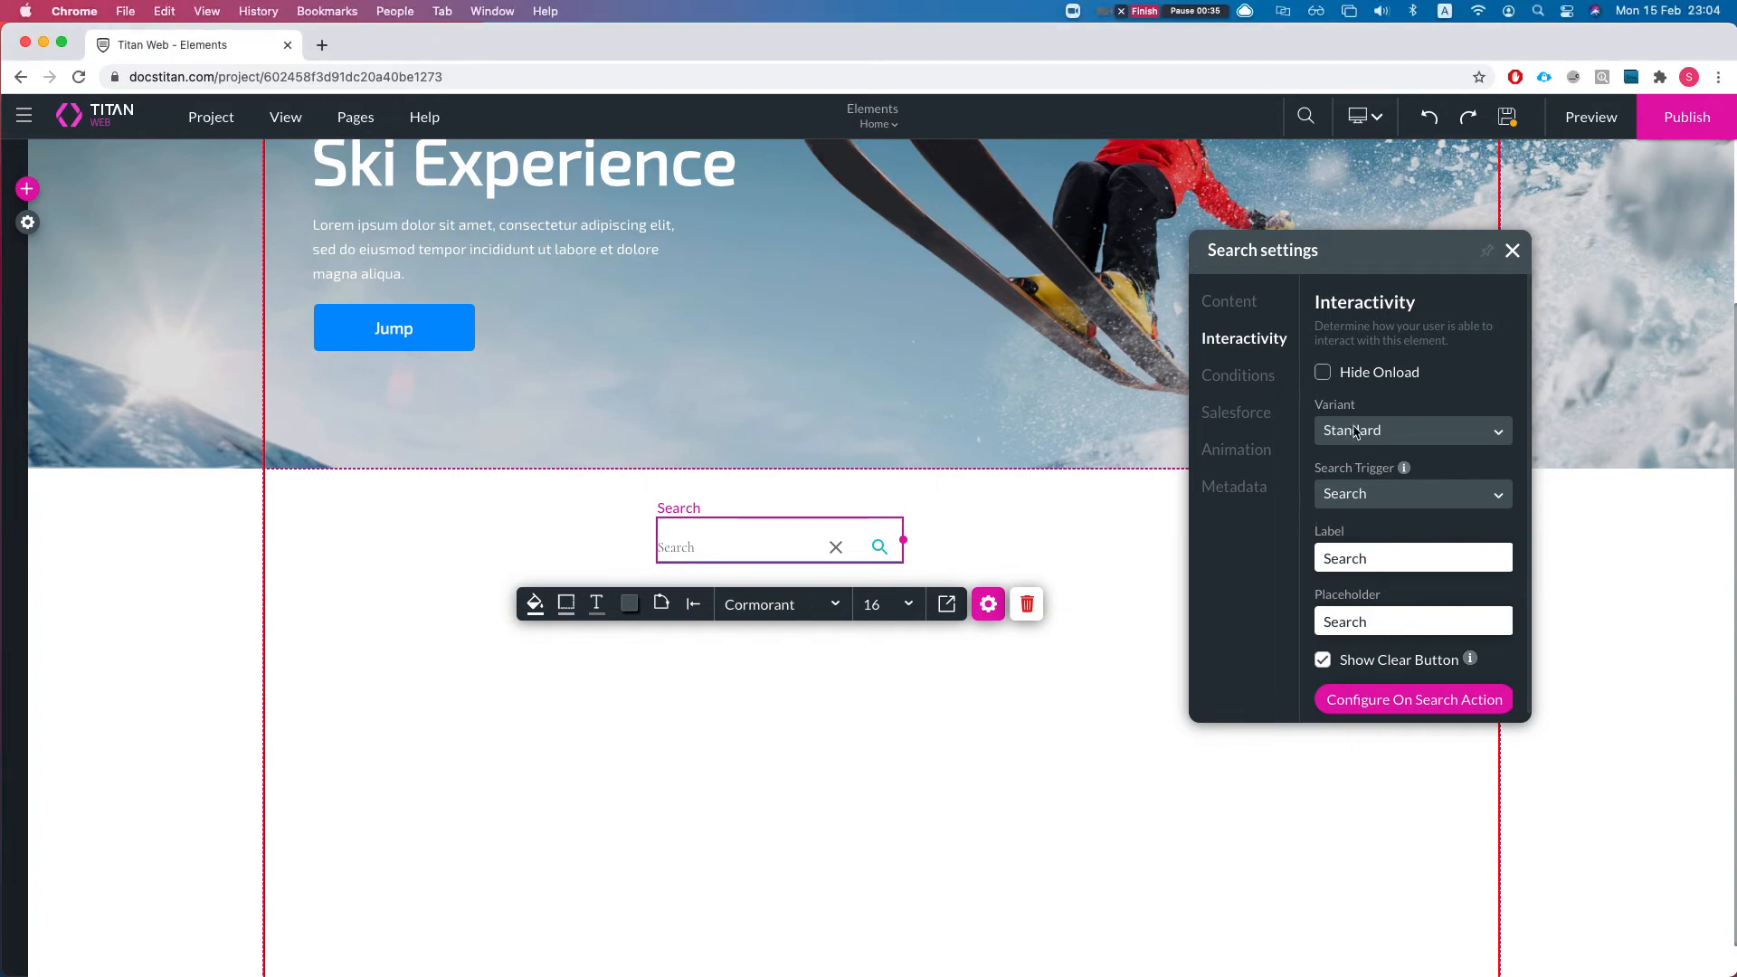
Step: Try the Filled and Outlined variants on the search field, return it to Standard, and keep Search as the search trigger
{"action": "left_click", "coordinate": [1358, 439]}
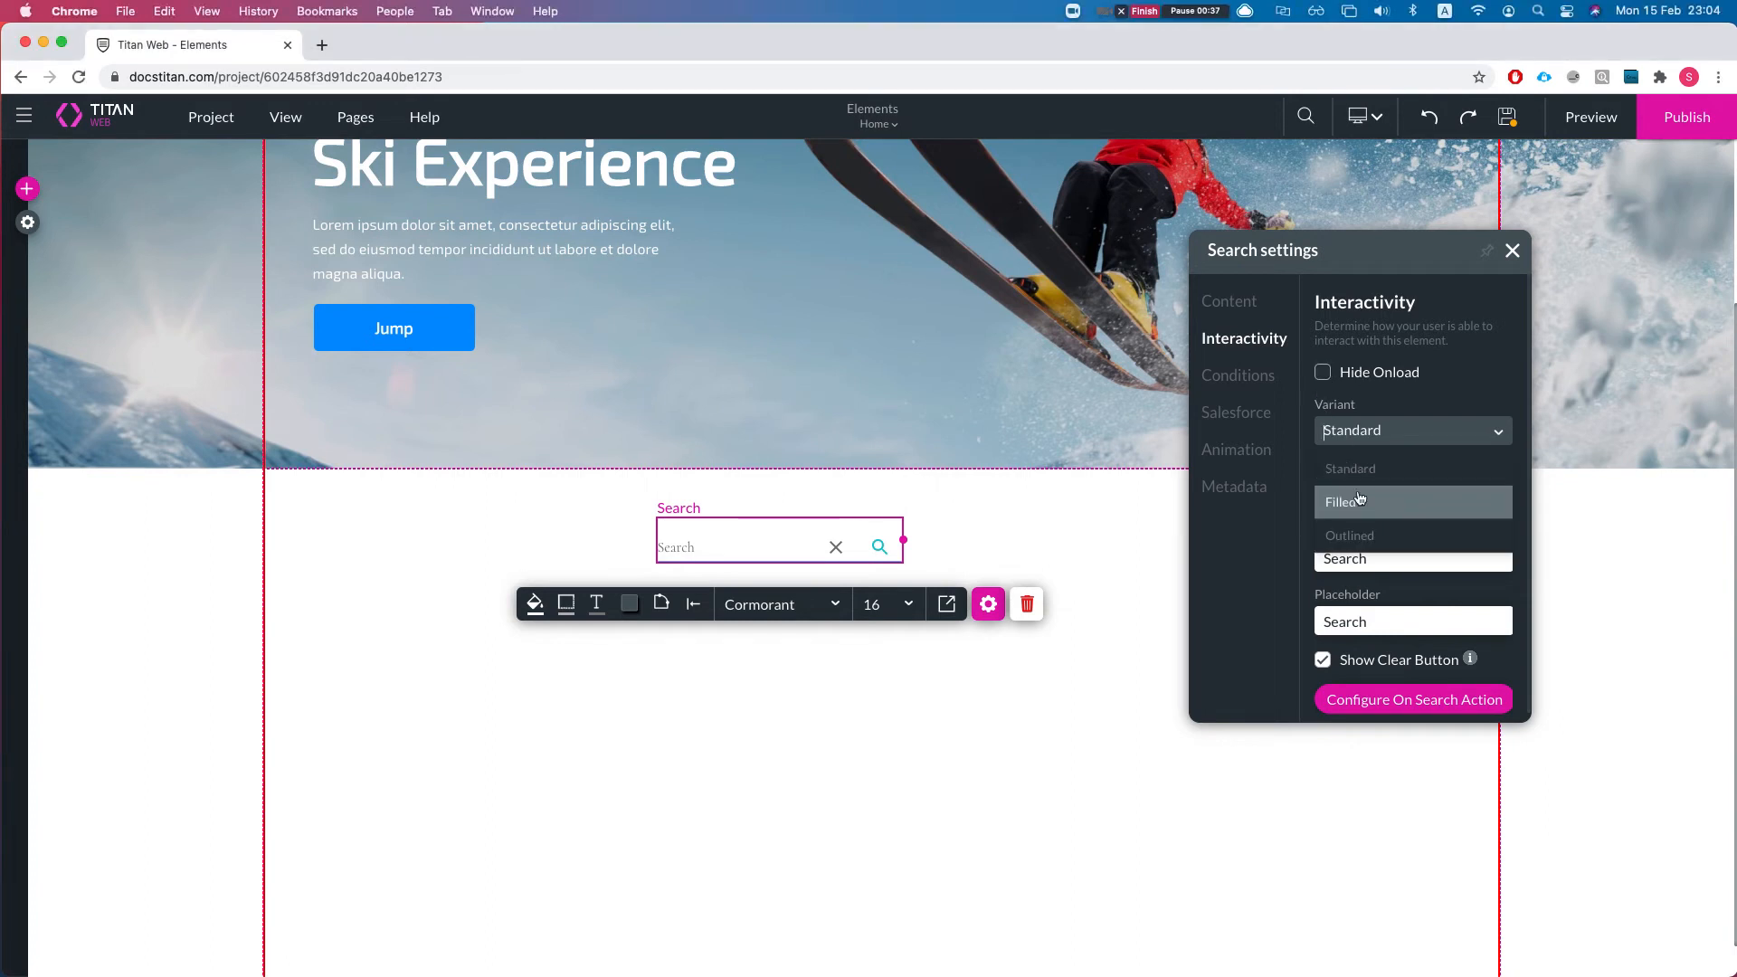
{"action": "left_click", "coordinate": [1358, 510]}
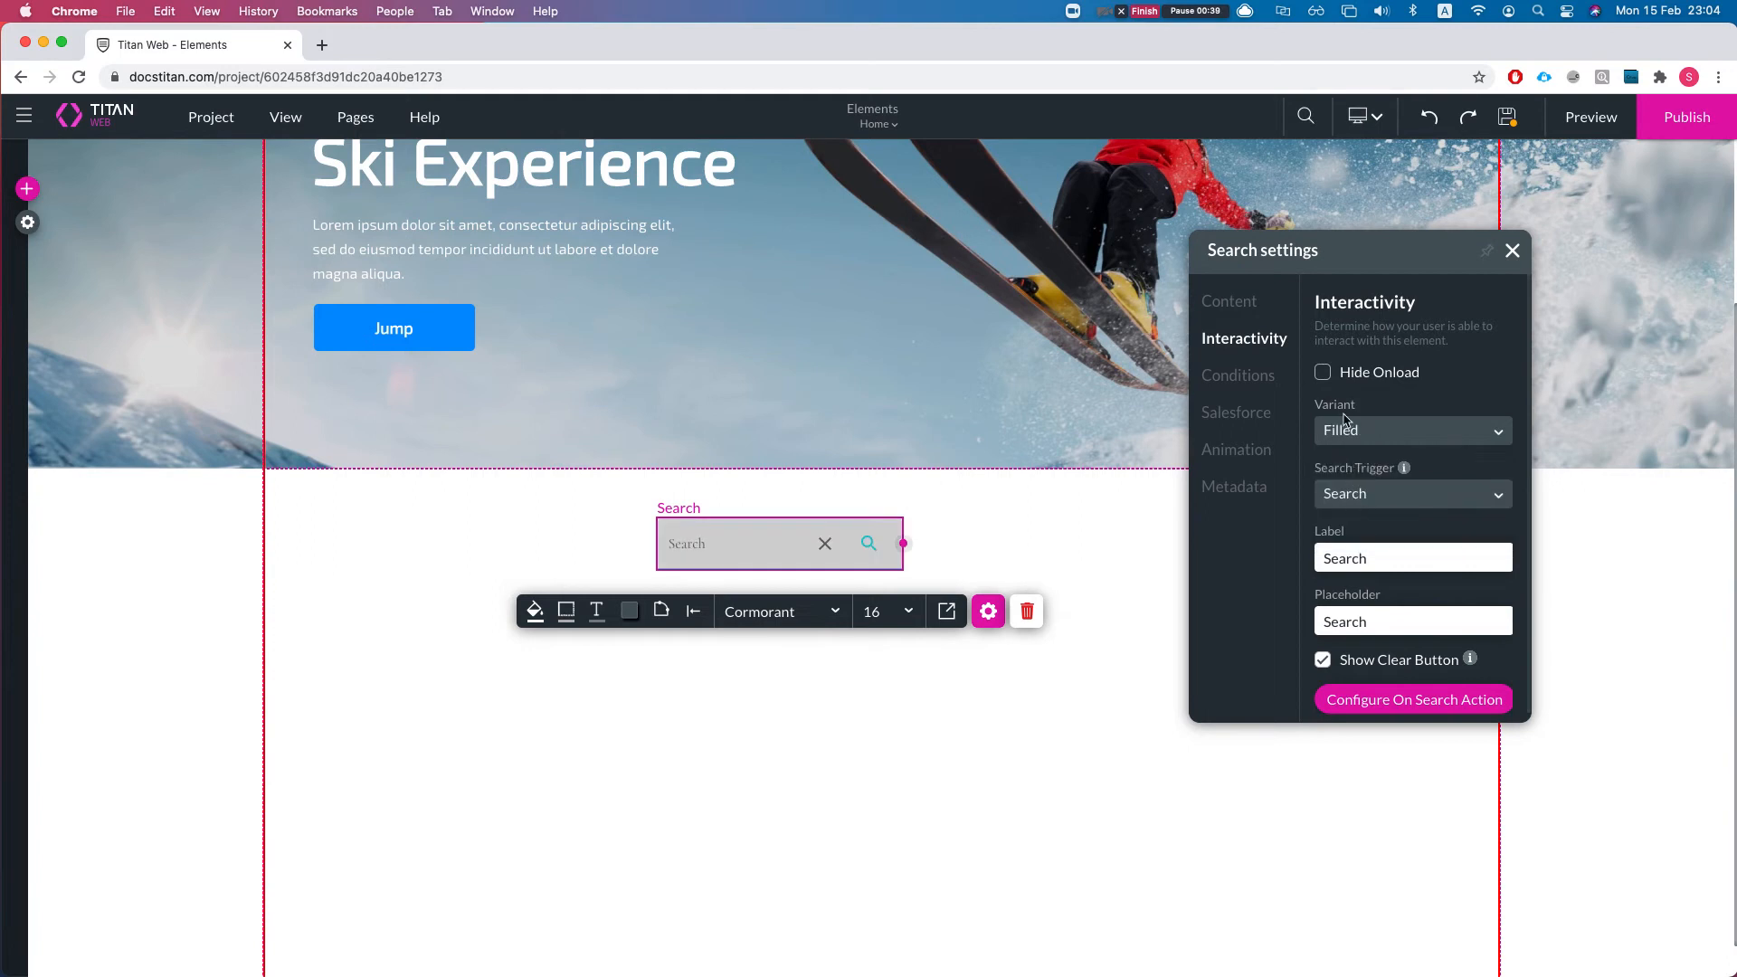
{"action": "left_click", "coordinate": [1348, 425]}
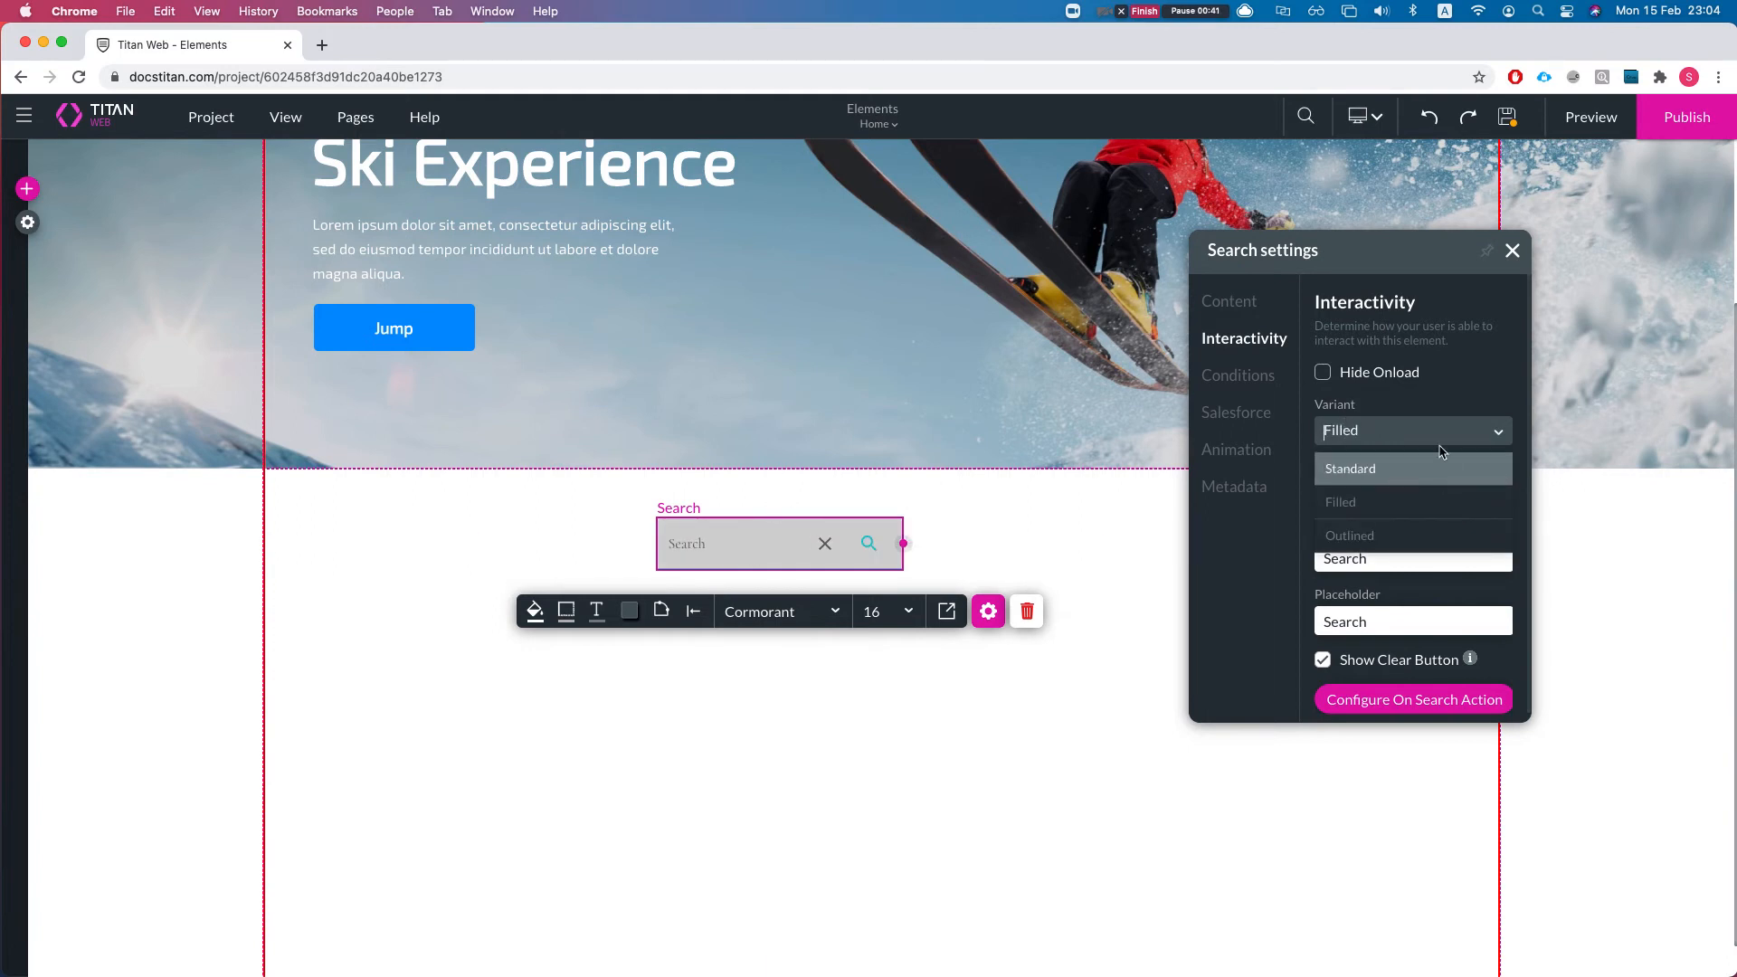
{"action": "left_click", "coordinate": [1372, 536]}
{"action": "left_click", "coordinate": [1374, 429]}
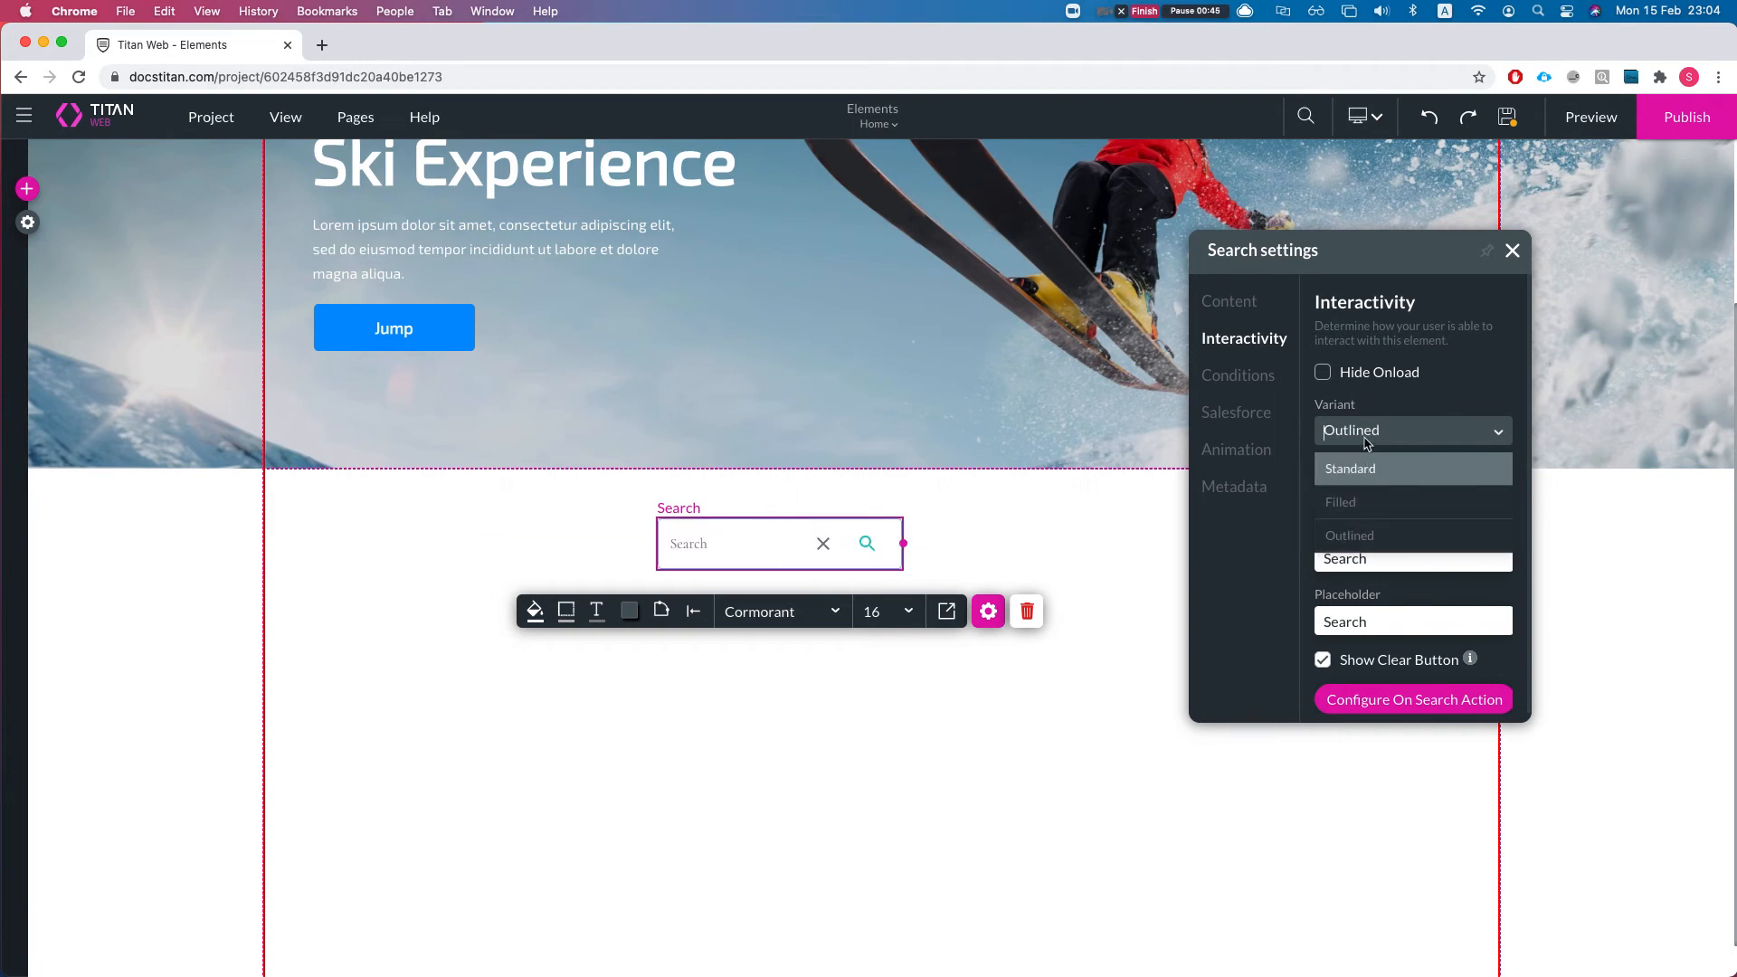
{"action": "left_click", "coordinate": [1366, 469]}
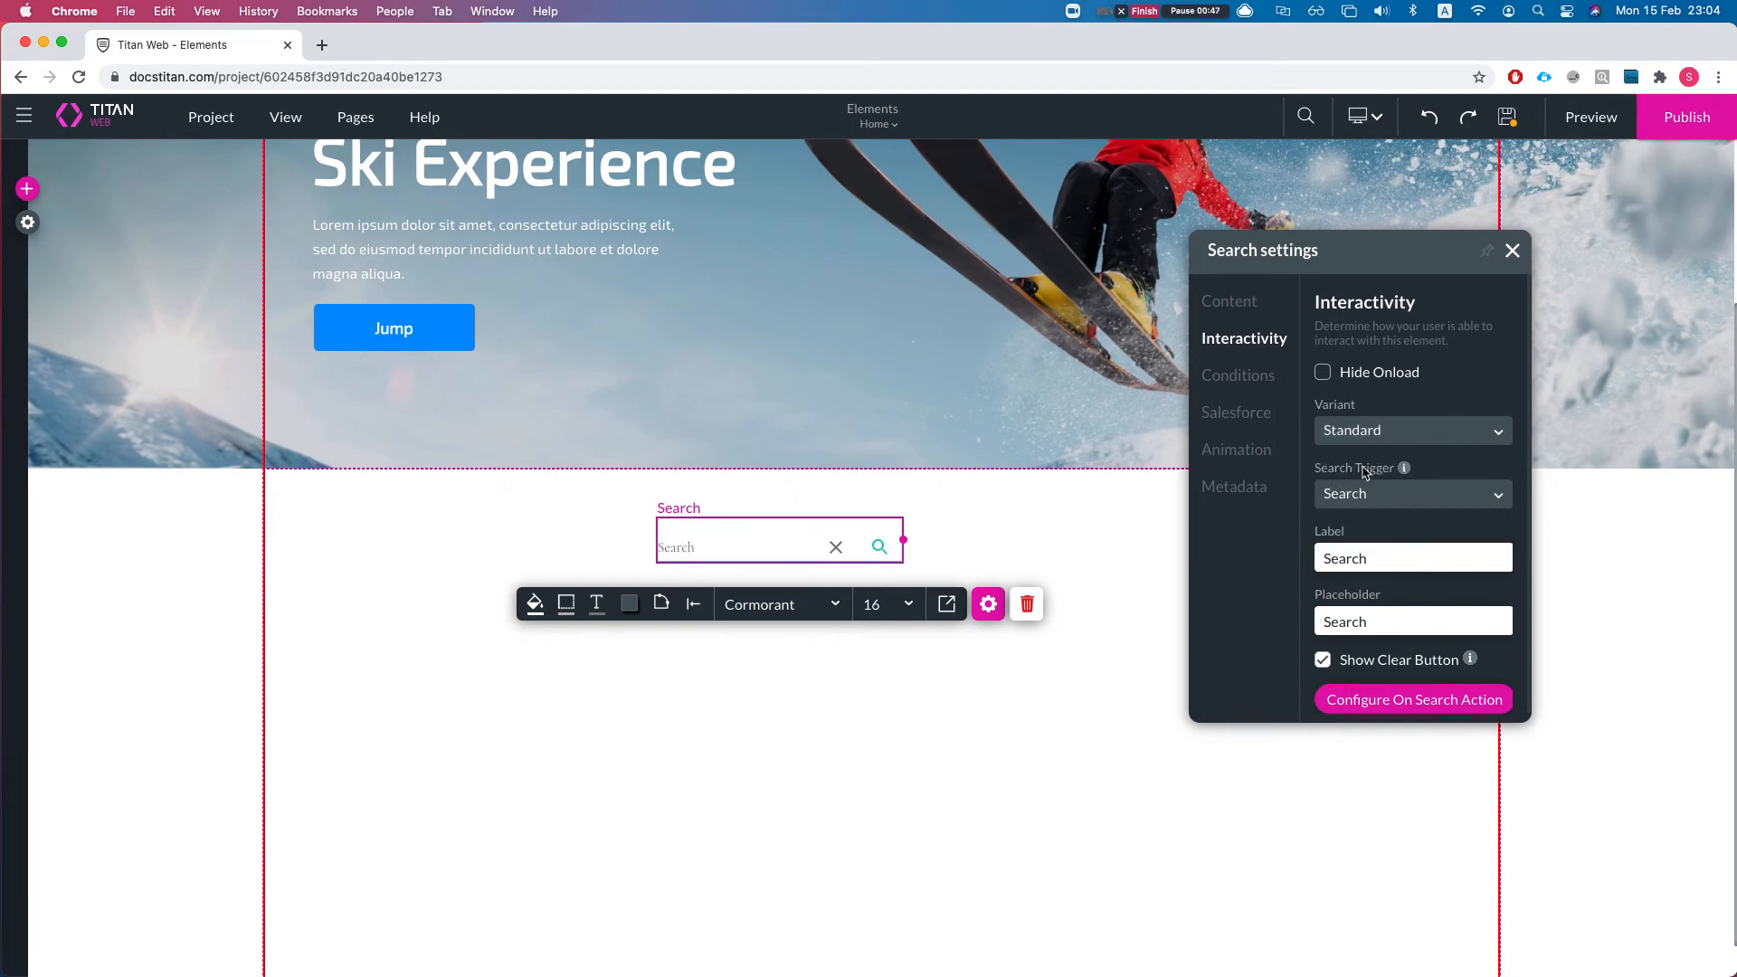
{"action": "left_click", "coordinate": [1378, 493]}
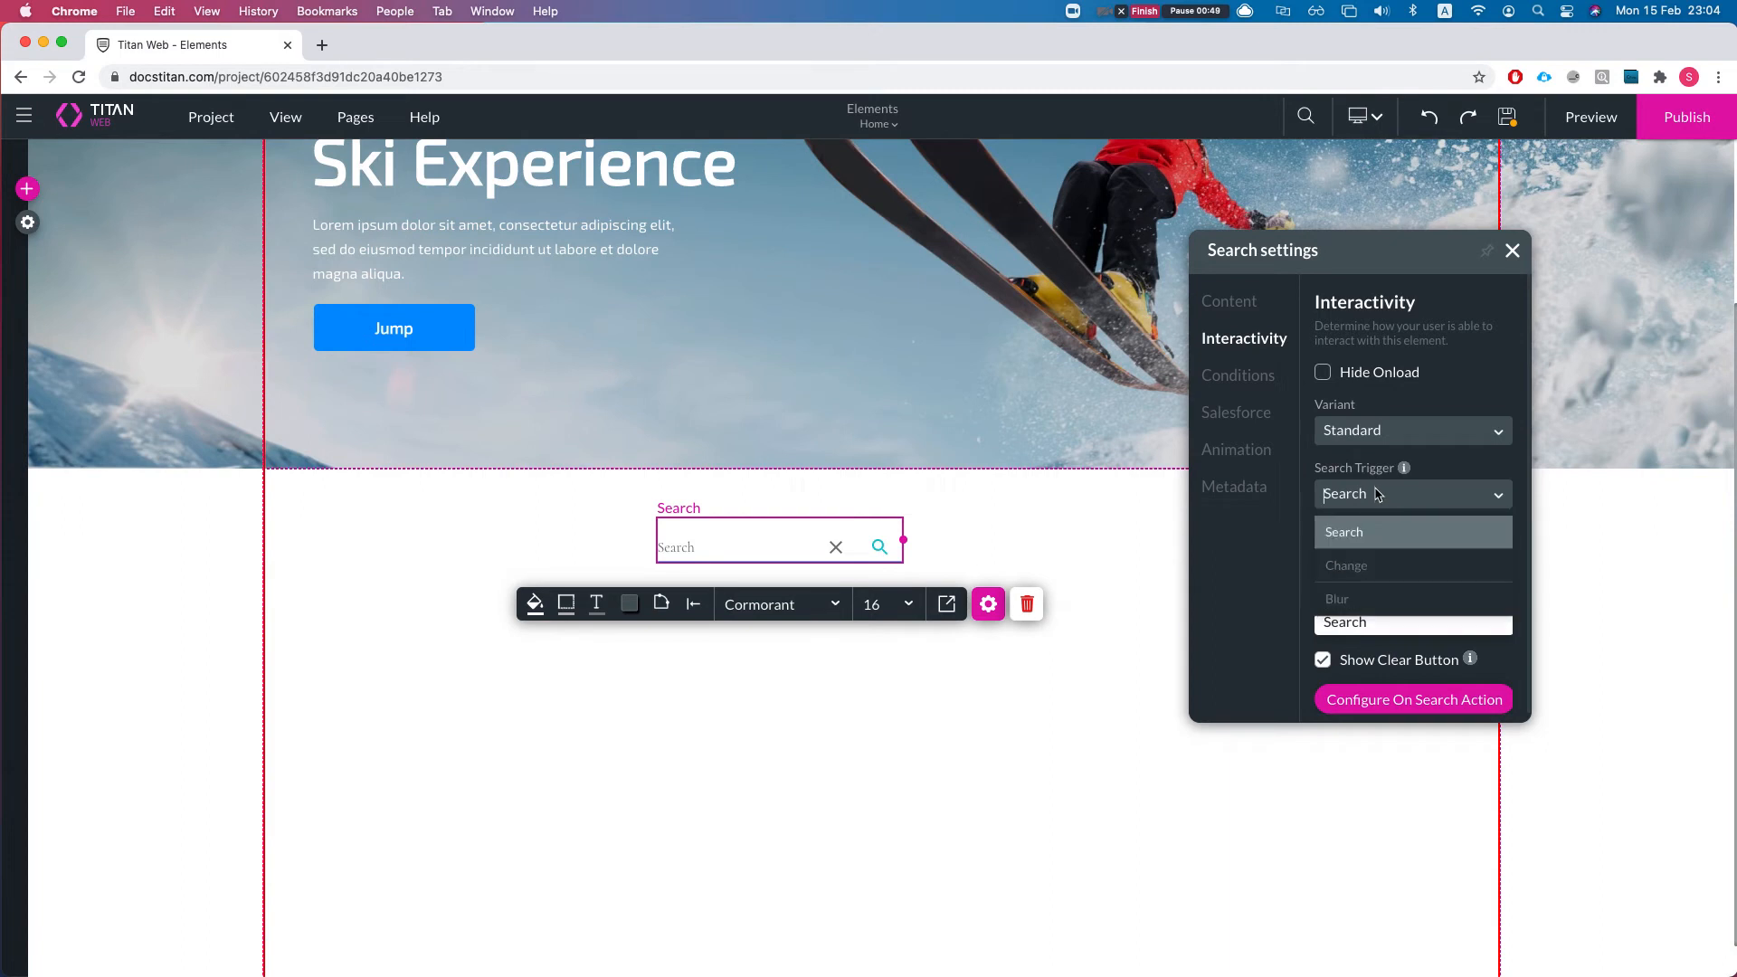
{"action": "left_click", "coordinate": [1347, 536]}
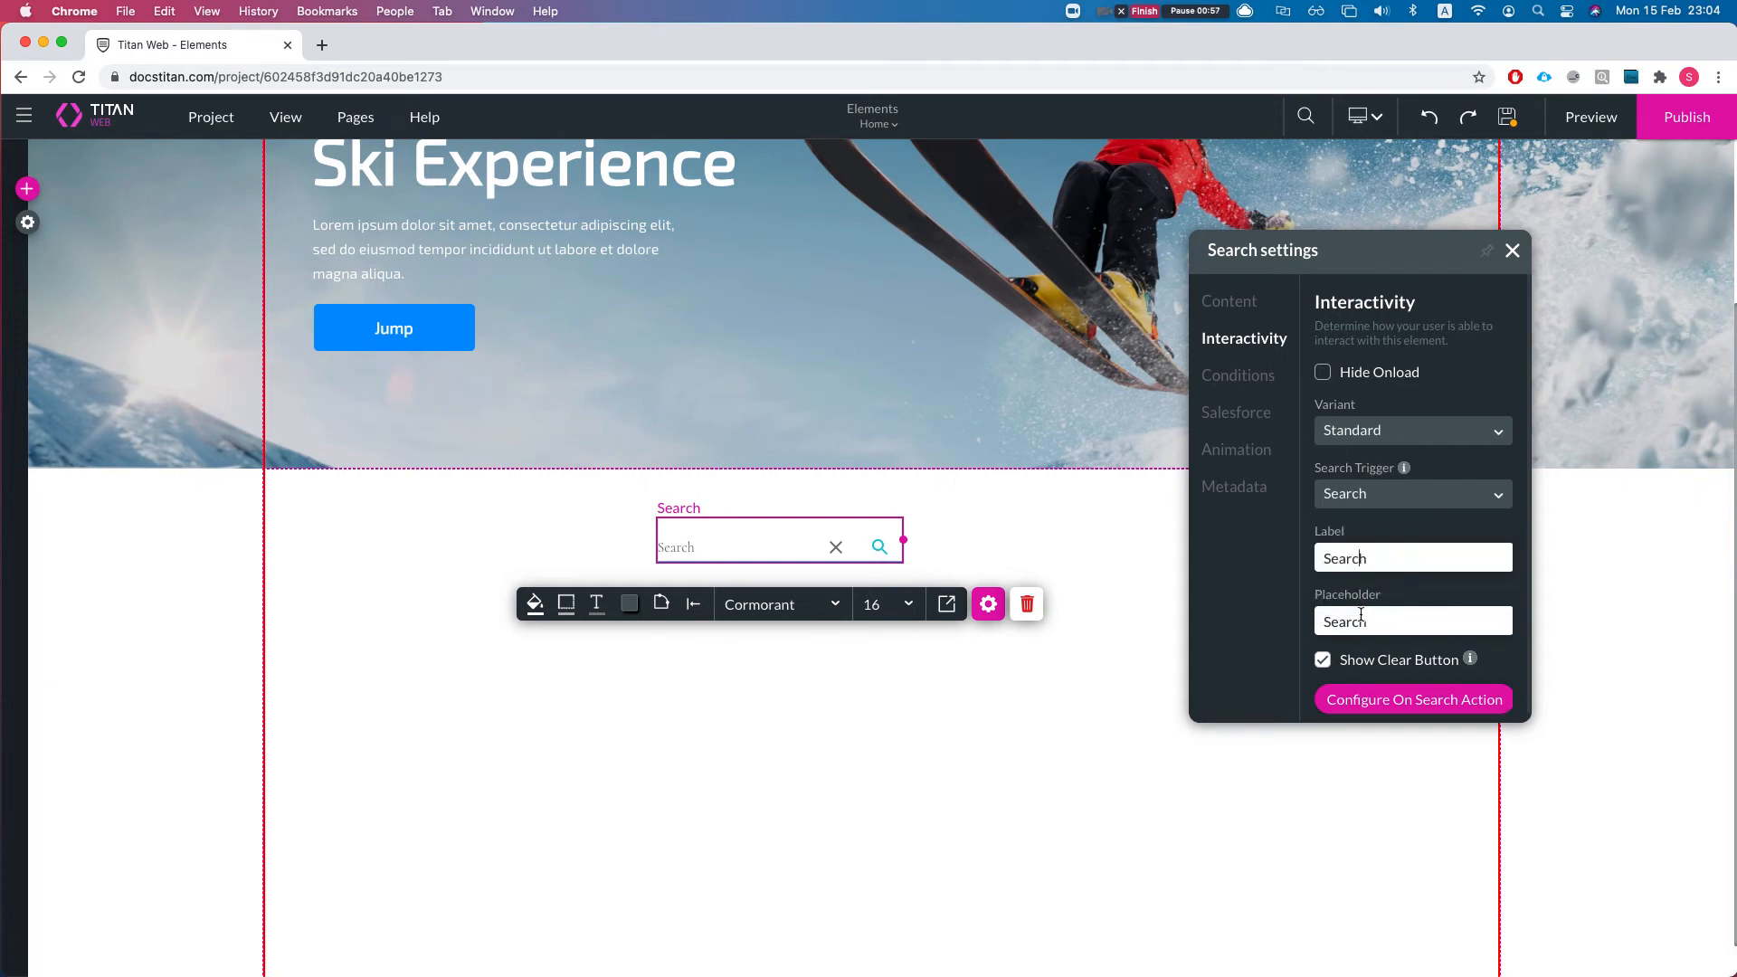
Step: Set both the label and the placeholder of the search field to "Type here to search"
{"action": "double_click", "coordinate": [1357, 554]}
{"action": "double_click", "coordinate": [1357, 624]}
{"action": "type", "text": "Tyoechg"}
{"action": "double_click", "coordinate": [1370, 546]}
{"action": "type", "text": "Type here to search"}
{"action": "triple_click", "coordinate": [1351, 559]}
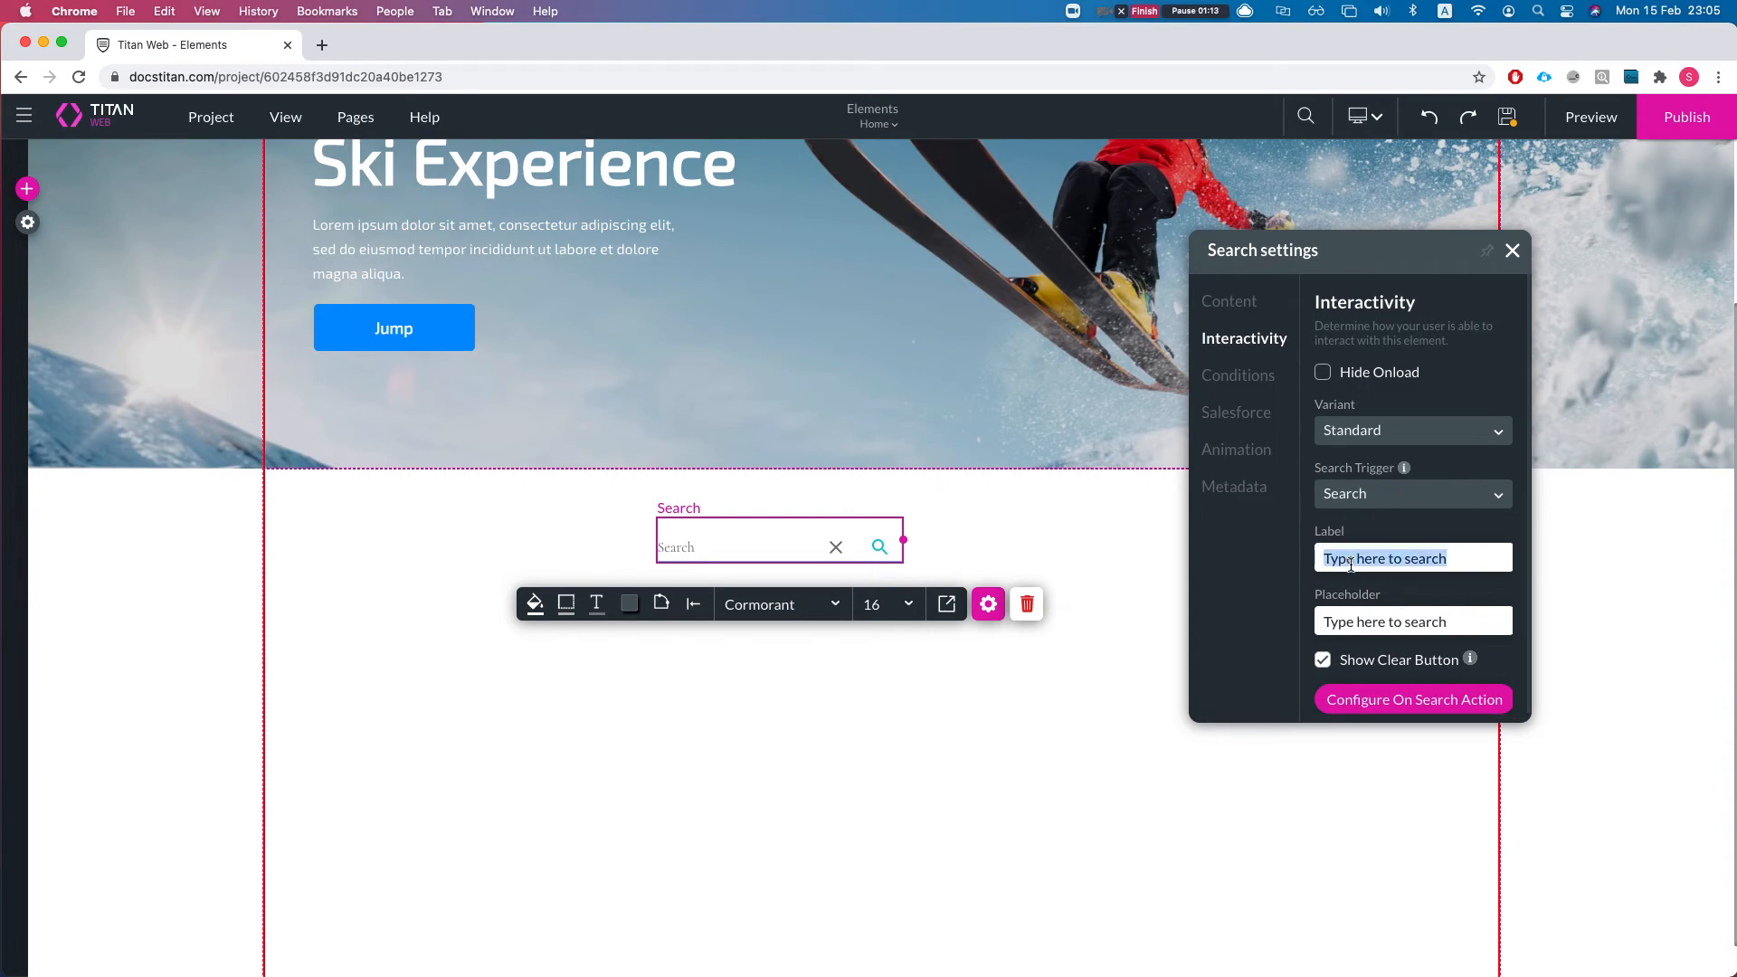
{"action": "left_click", "coordinate": [715, 554]}
Step: Widen the search field by about a third and reposition it slightly on the page below the banner
{"action": "left_click_drag", "start_coordinate": [720, 543], "coordinate": [725, 560]}
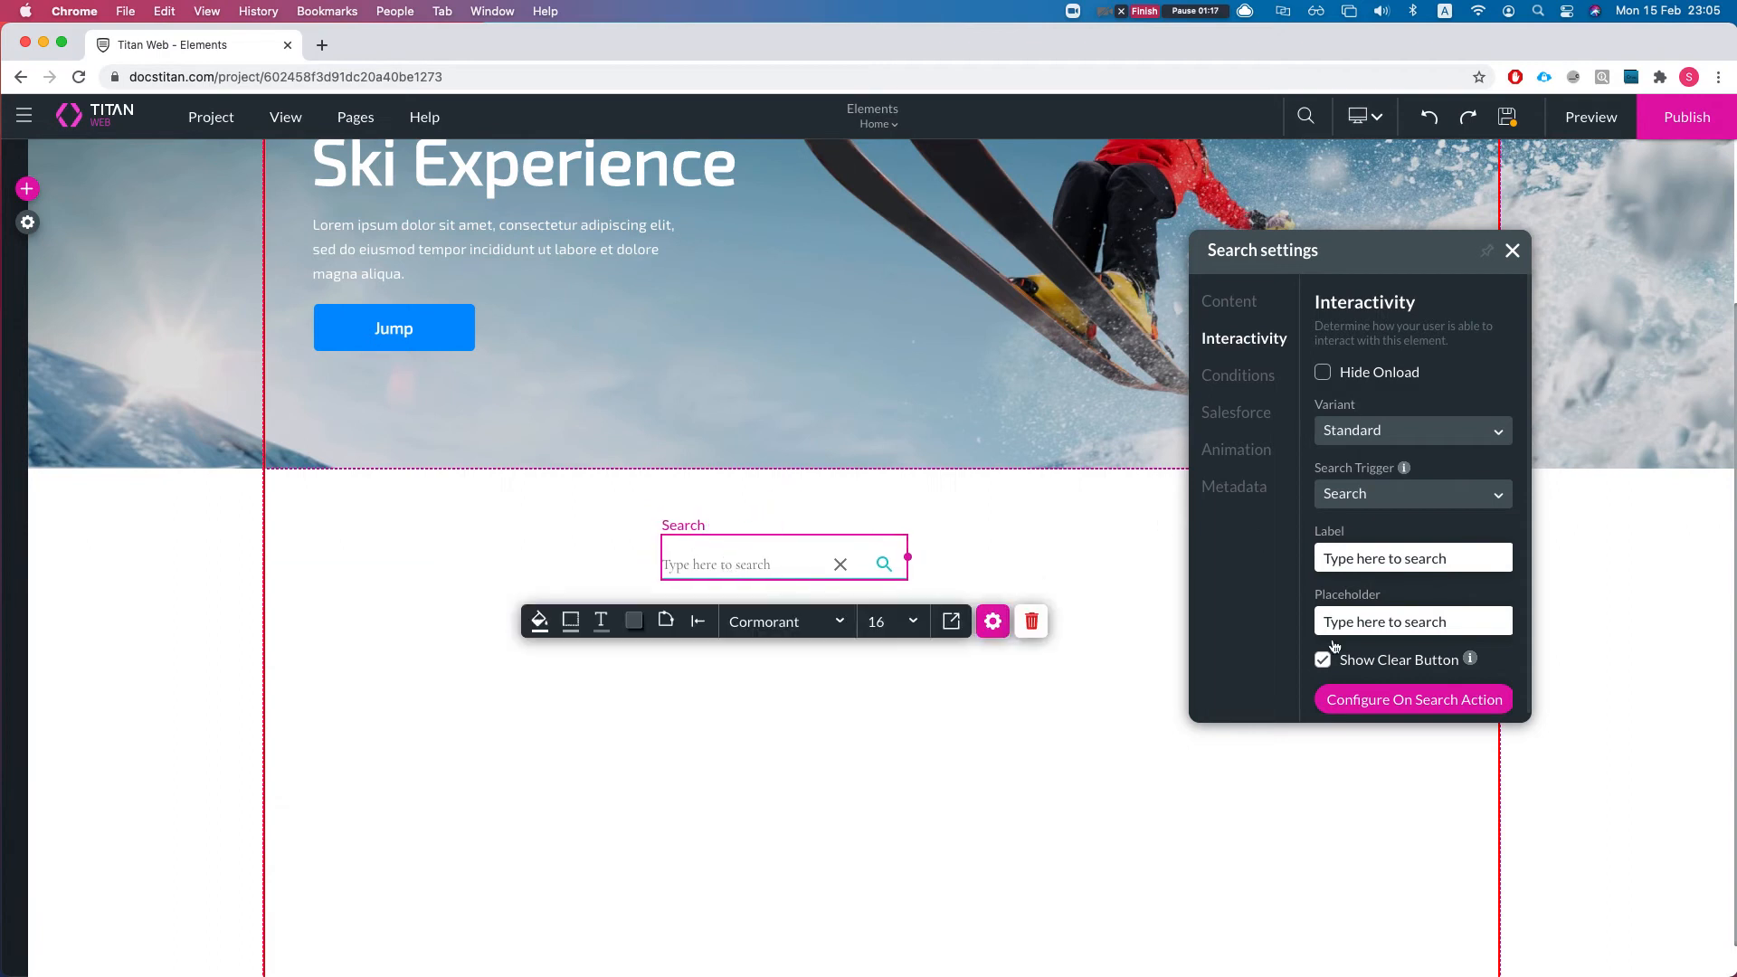
{"action": "scroll", "coordinate": [1390, 587], "scroll_direction": "down", "scroll_amount": 1}
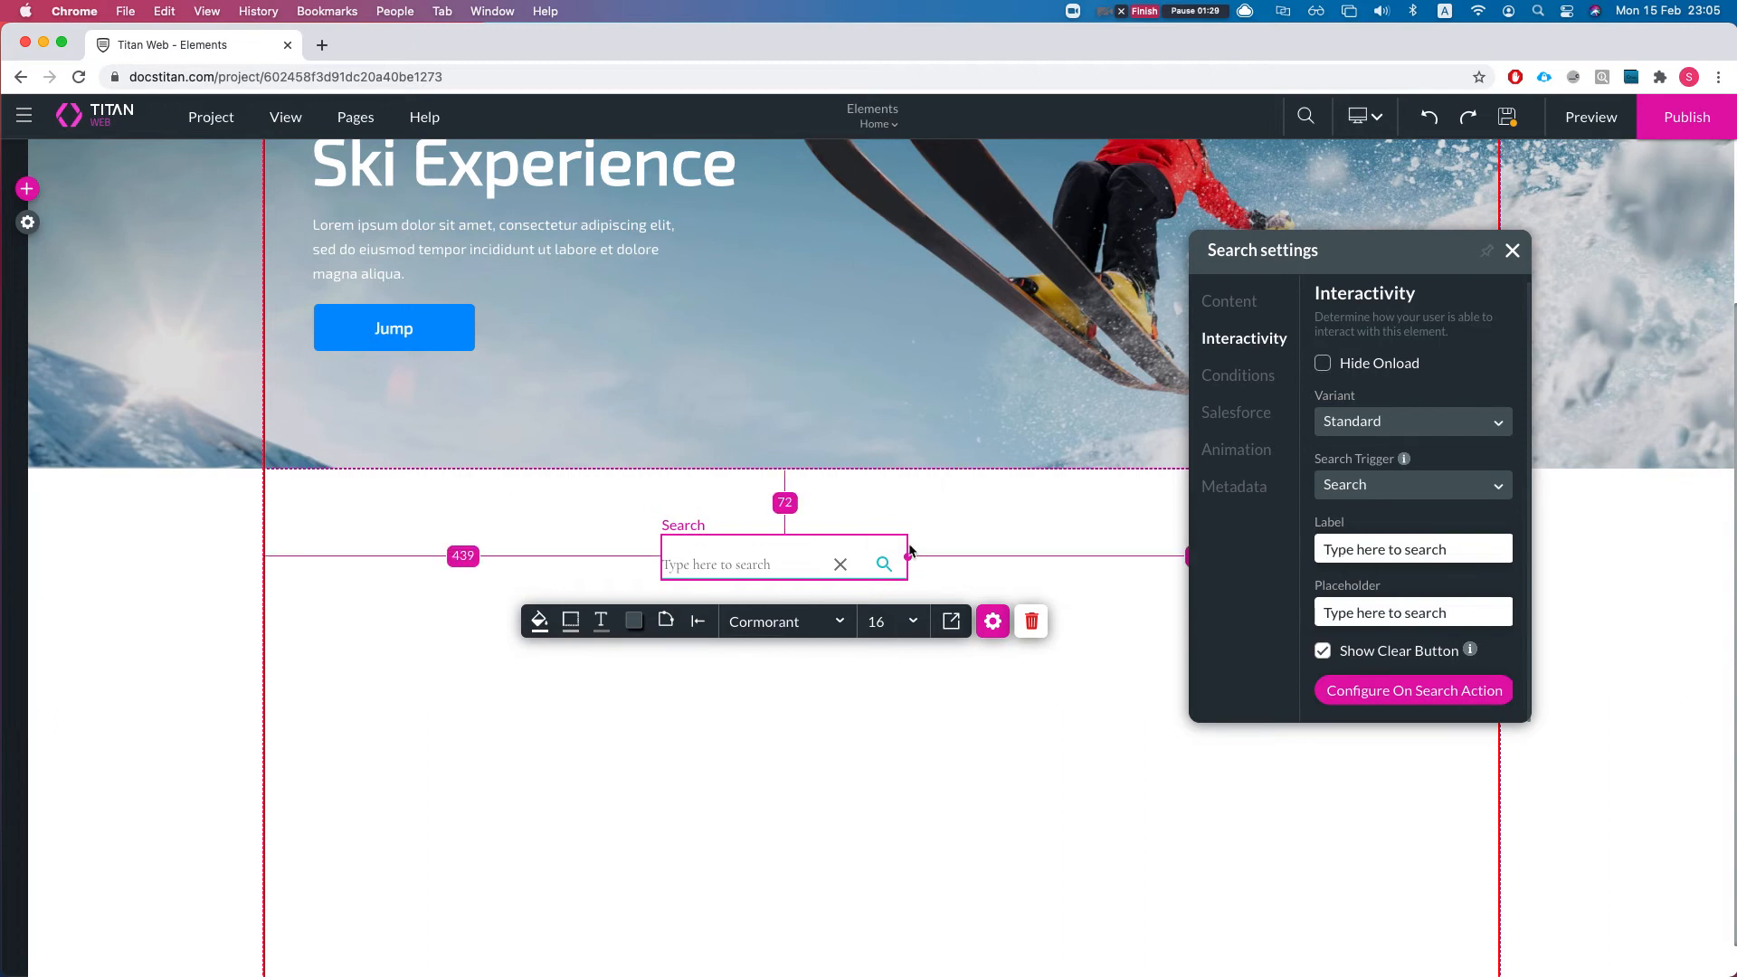
{"action": "left_click_drag", "start_coordinate": [905, 556], "coordinate": [997, 556]}
{"action": "left_click_drag", "start_coordinate": [823, 573], "coordinate": [819, 553]}
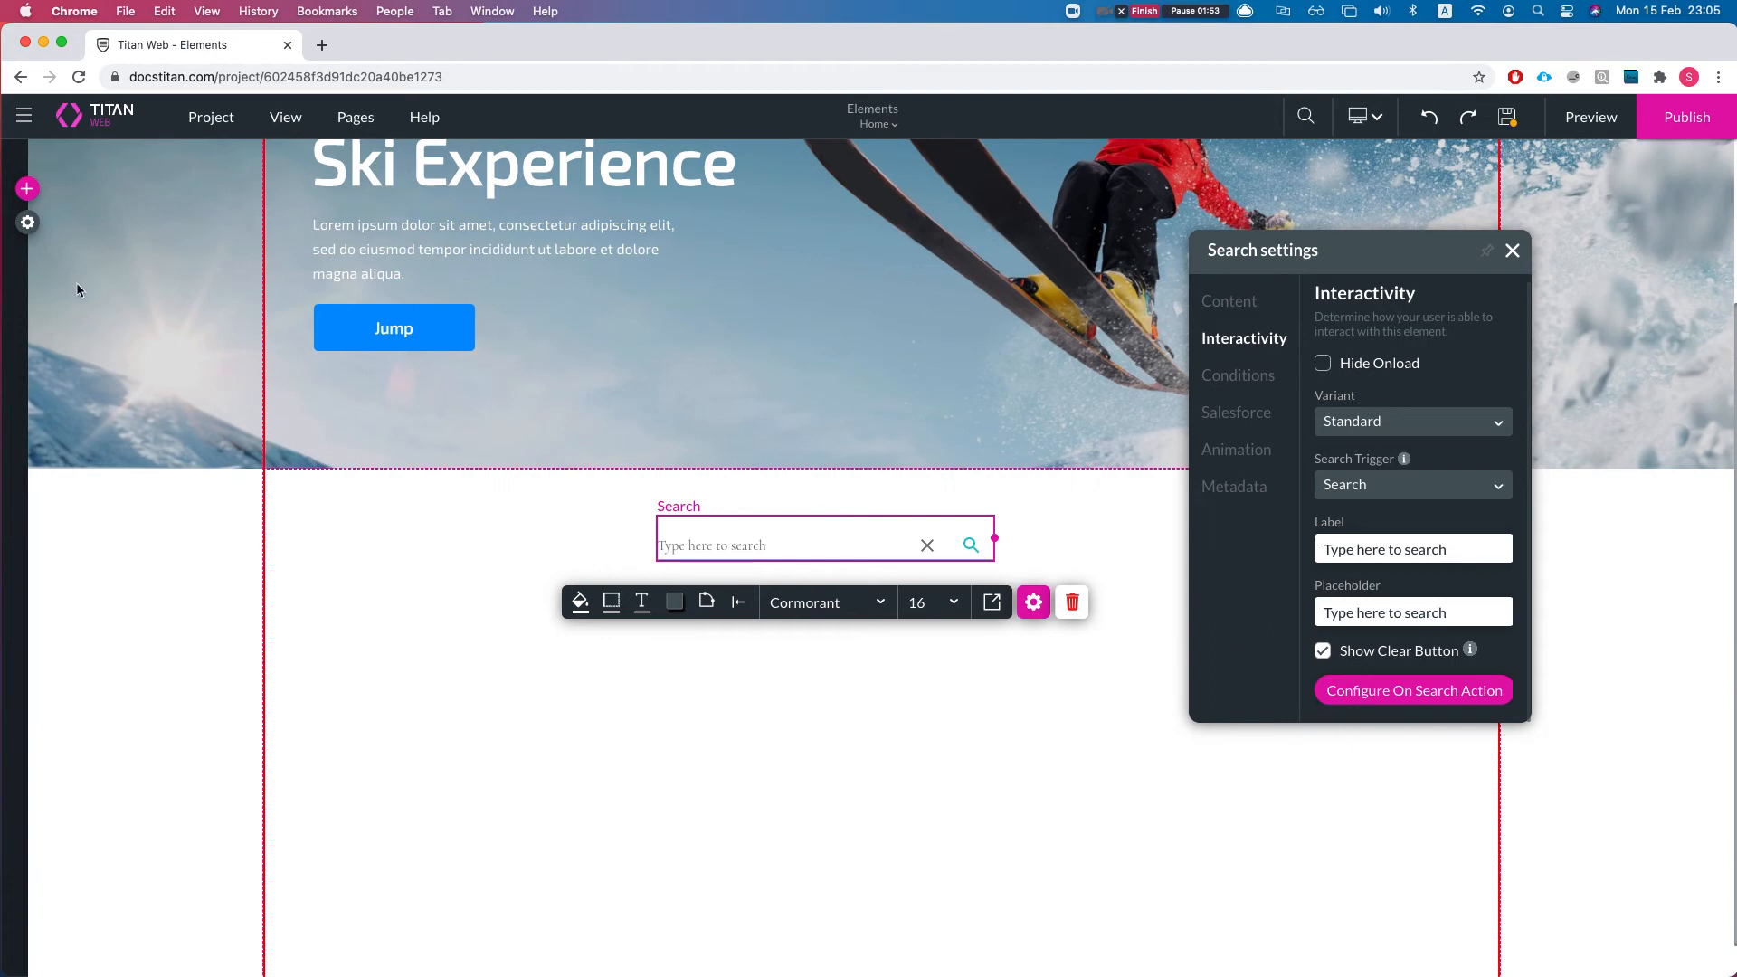
Step: Add a table view below the search field and choose the Salesforce Account object as its source
{"action": "left_click", "coordinate": [28, 222]}
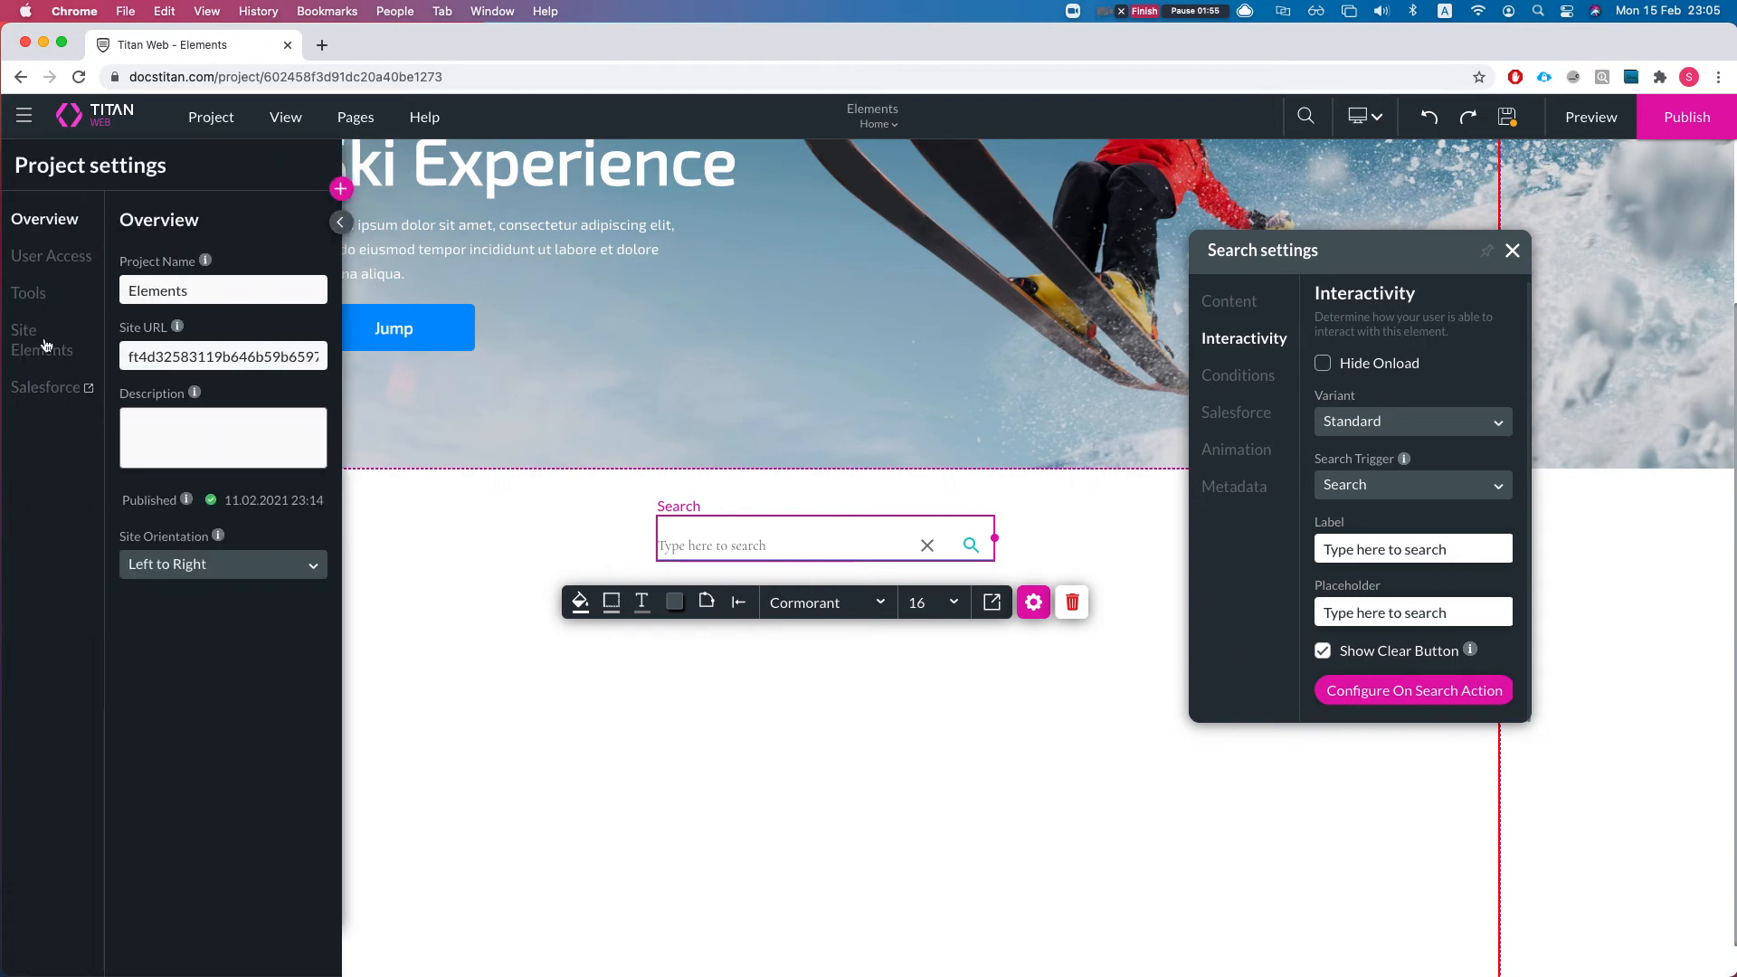
{"action": "left_click", "coordinate": [340, 190]}
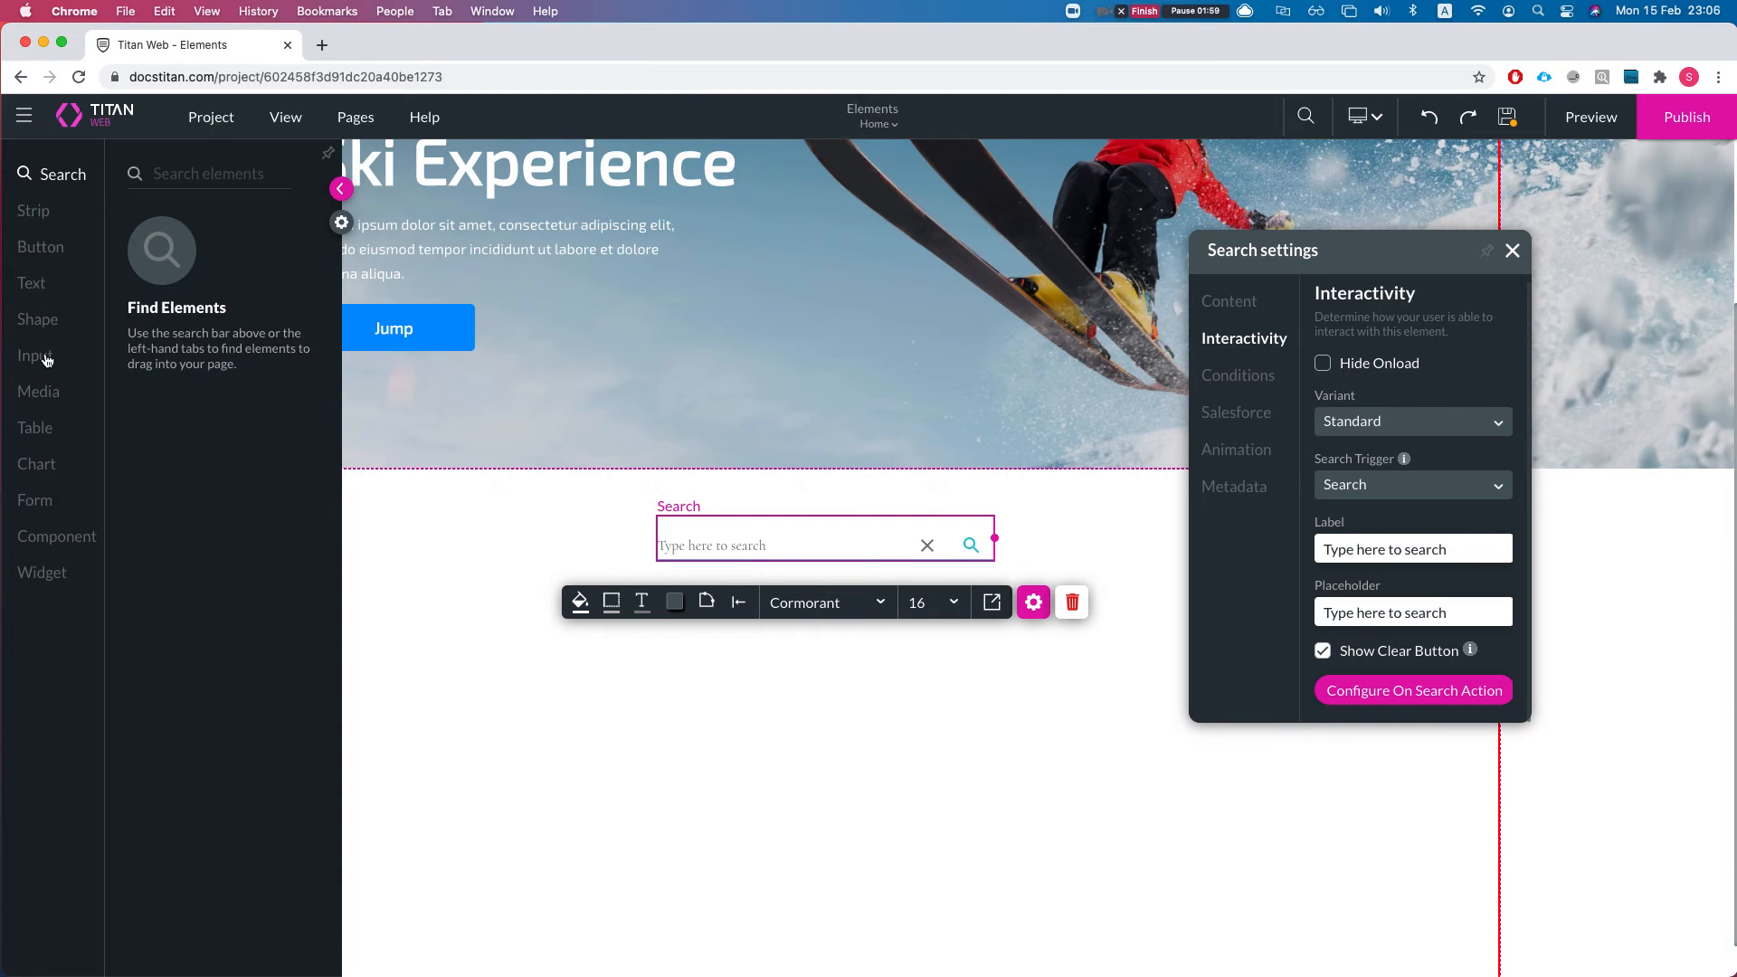
{"action": "left_click", "coordinate": [34, 428]}
{"action": "left_click_drag", "start_coordinate": [179, 277], "coordinate": [711, 775]}
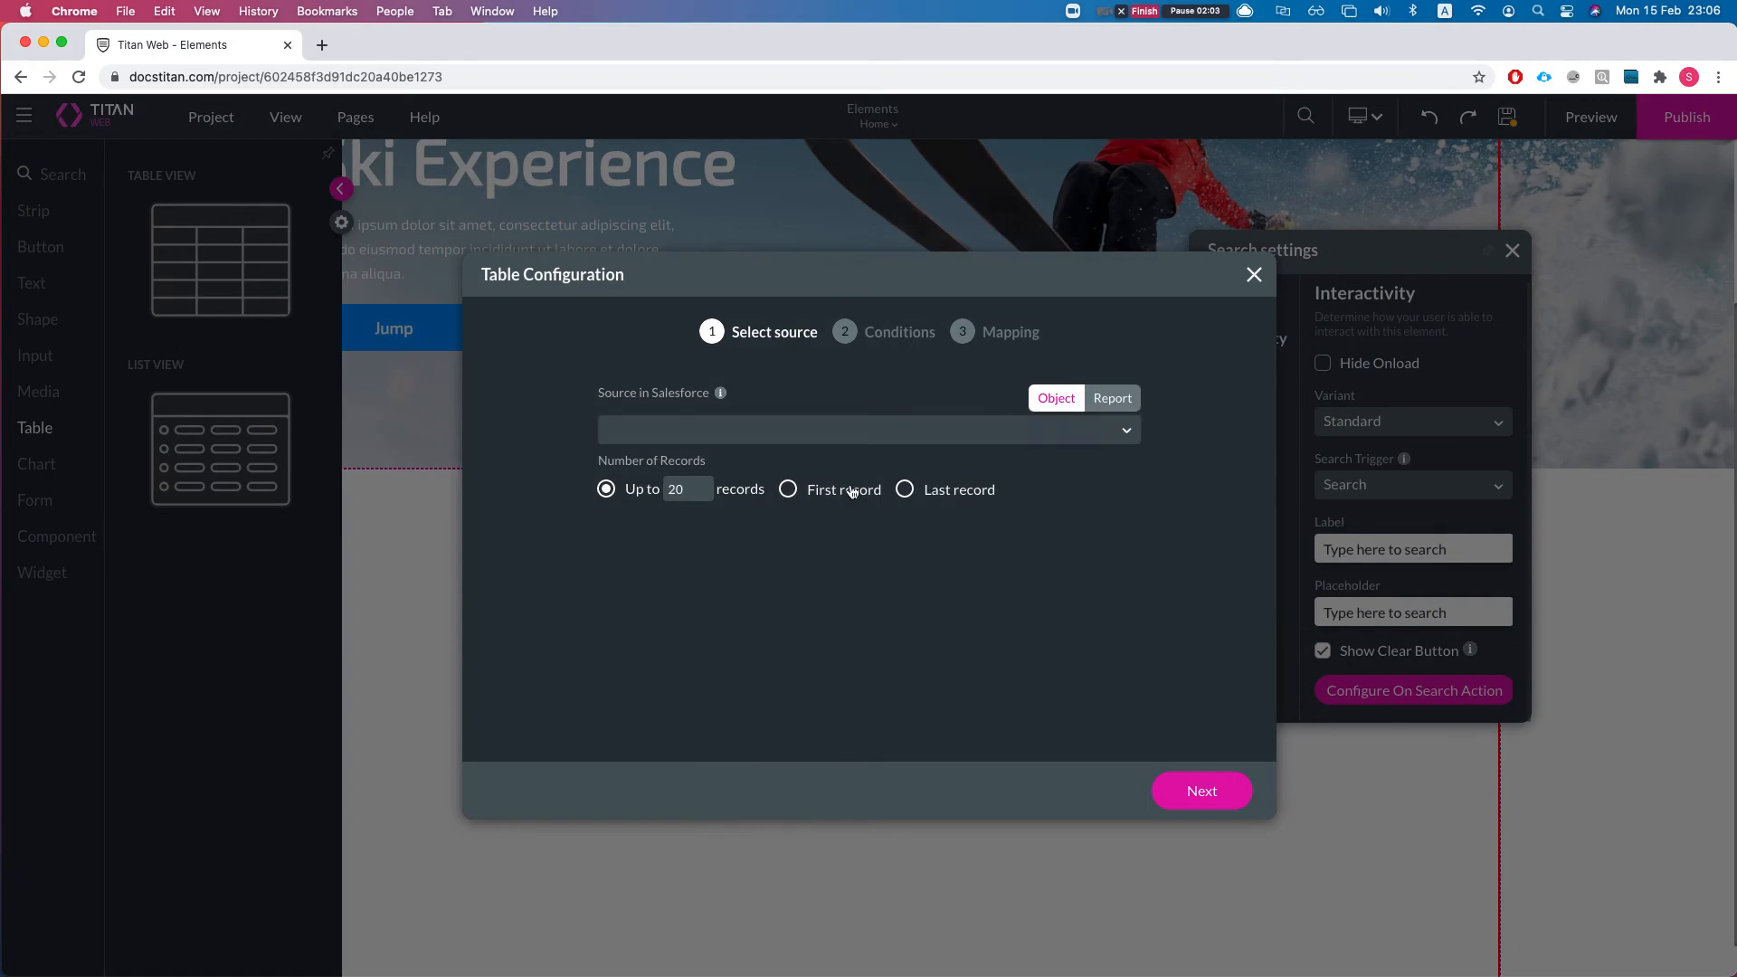
{"action": "left_click", "coordinate": [616, 503]}
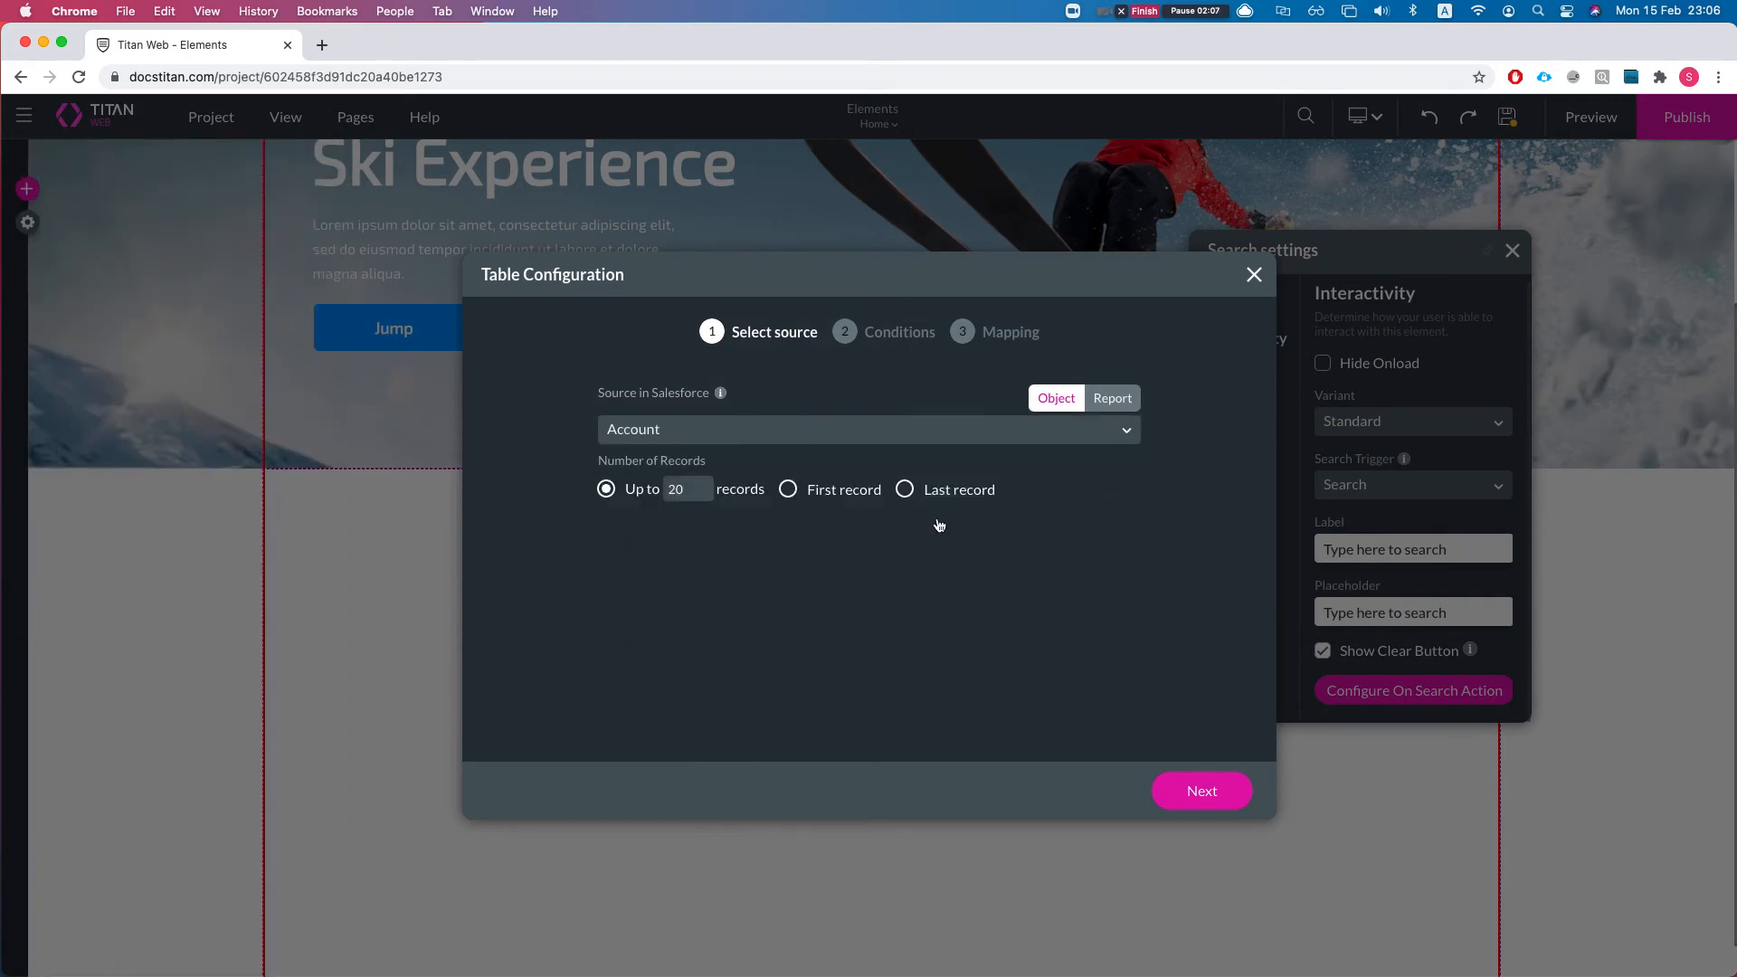
{"action": "left_click", "coordinate": [1209, 791]}
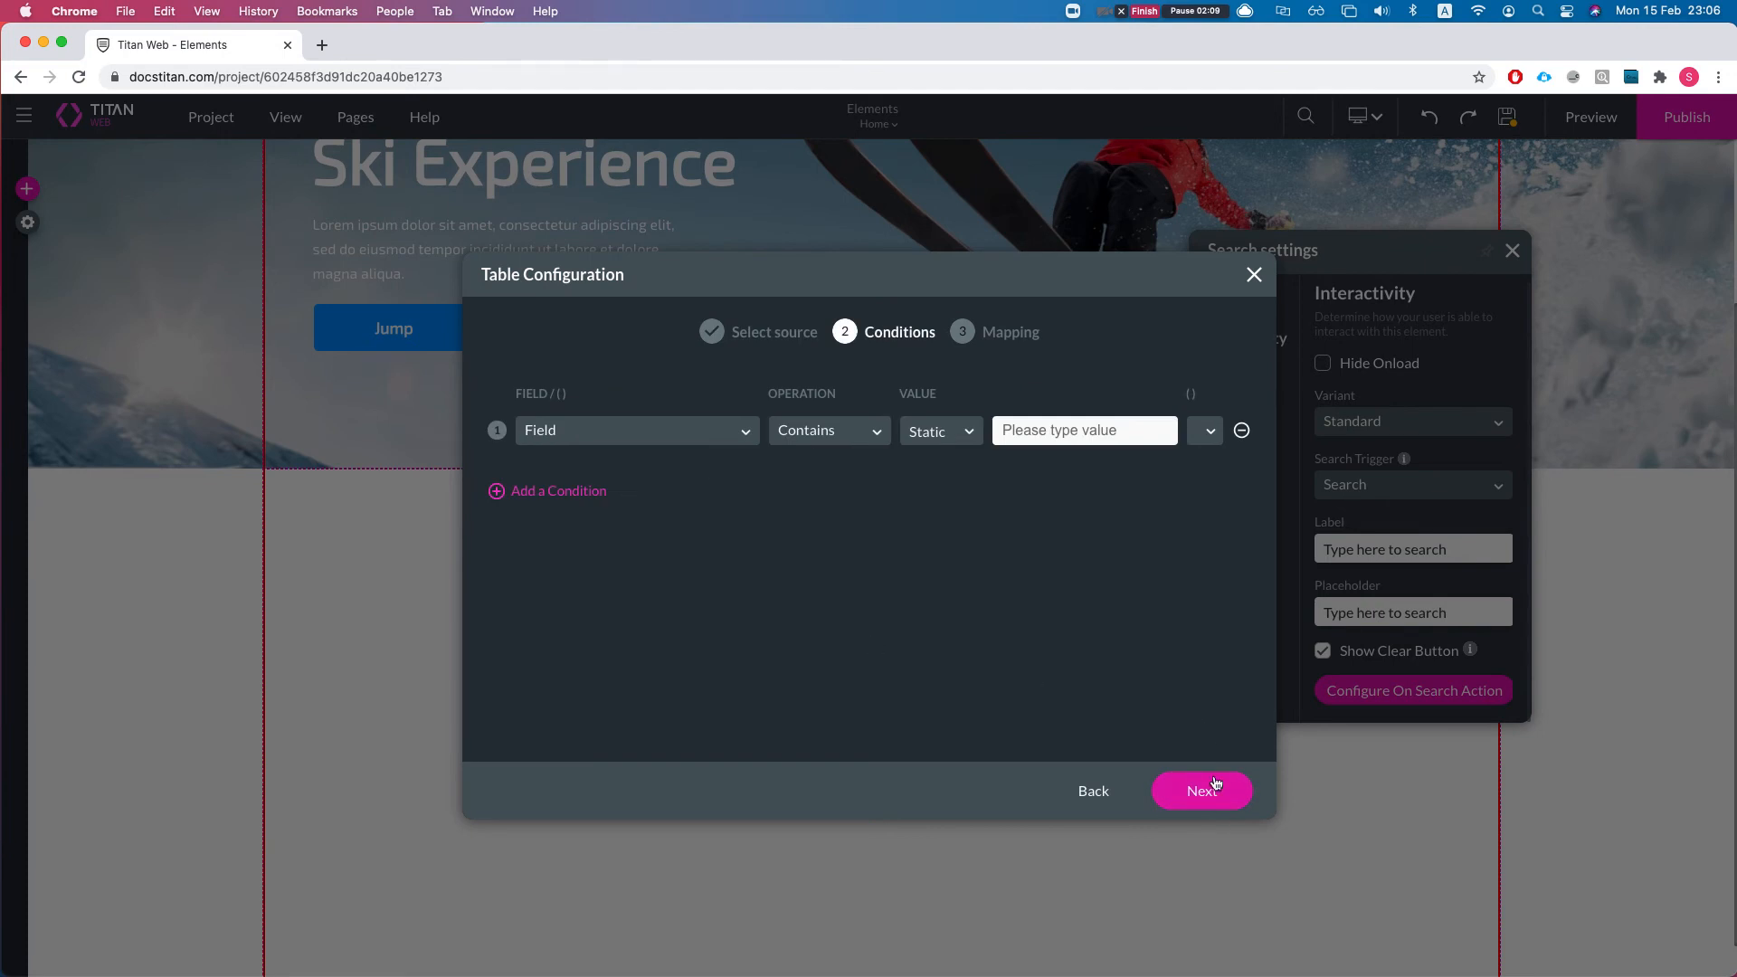
Step: Set the table's first condition to the Account Name field with the Starts With operation
{"action": "left_click", "coordinate": [1211, 793]}
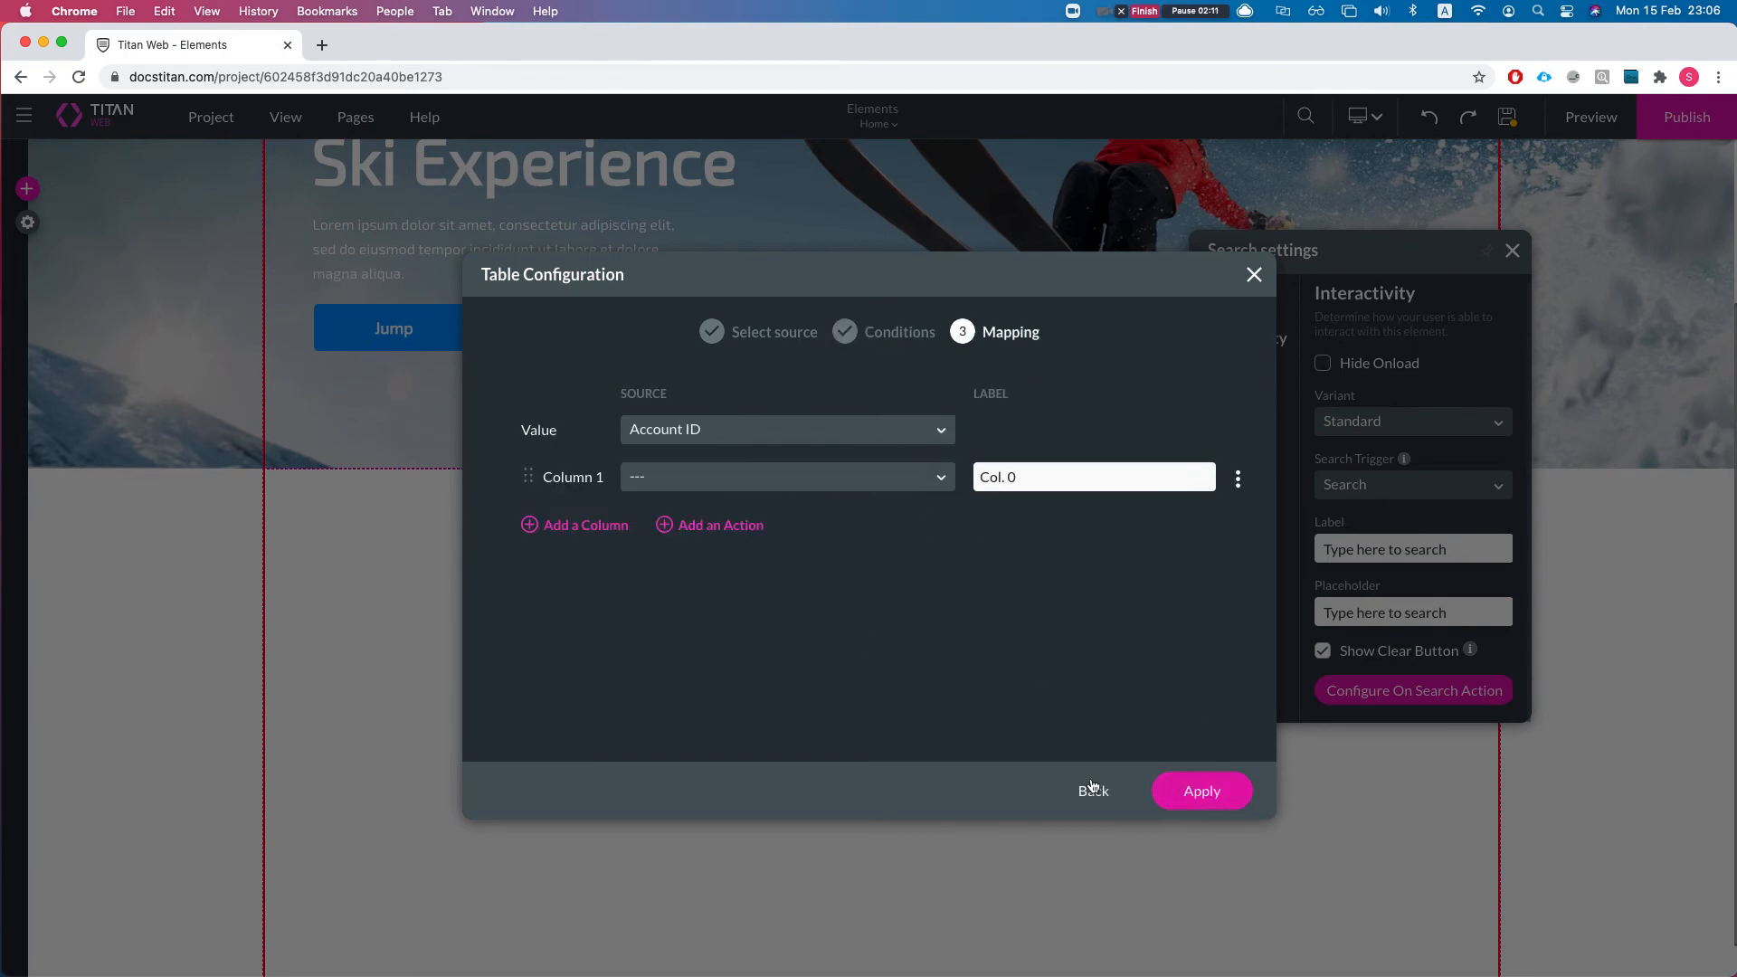
{"action": "left_click", "coordinate": [1094, 793]}
{"action": "left_click", "coordinate": [620, 438]}
{"action": "type", "text": "acc"}
{"action": "key", "text": "Down"}
{"action": "key", "text": "Down"}
{"action": "key", "text": "Return"}
{"action": "left_click", "coordinate": [803, 434]}
{"action": "scroll", "coordinate": [864, 651], "scroll_direction": "down", "scroll_amount": 2}
{"action": "scroll", "coordinate": [857, 651], "scroll_direction": "down", "scroll_amount": 1}
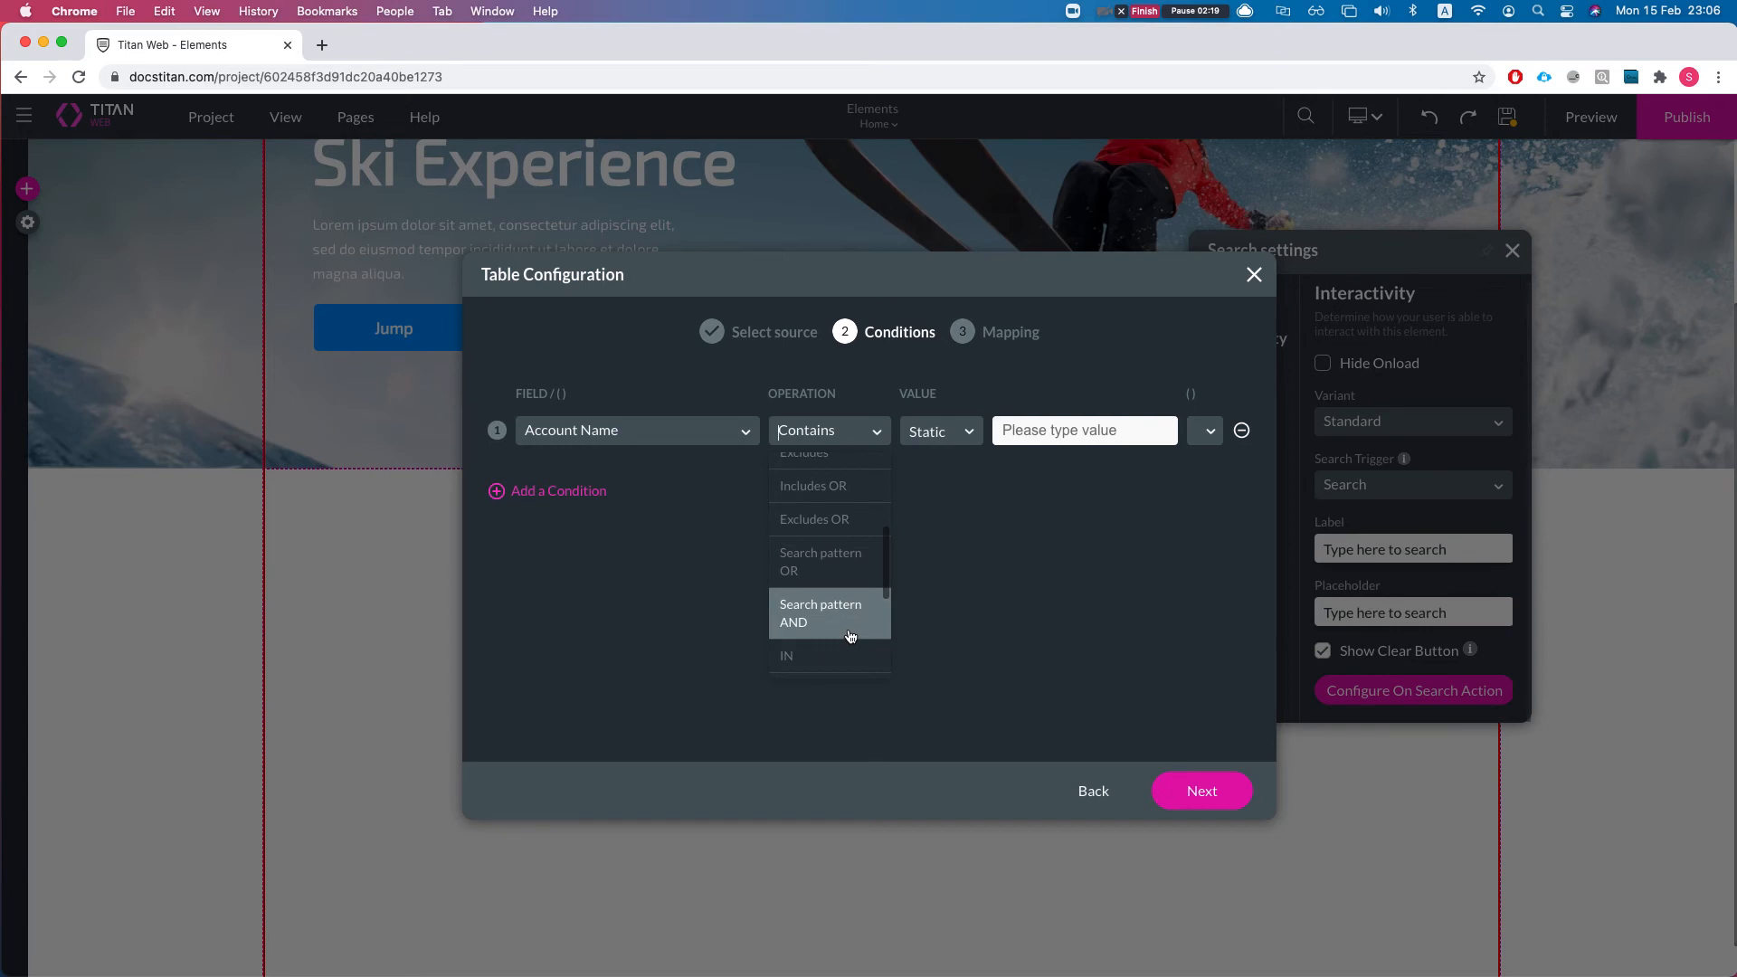
{"action": "type", "text": "sta"}
{"action": "left_click", "coordinate": [840, 470]}
Step: Make the condition compare against a field value, using "[Search] / Type here to search" from the Home page
{"action": "left_click", "coordinate": [941, 431]}
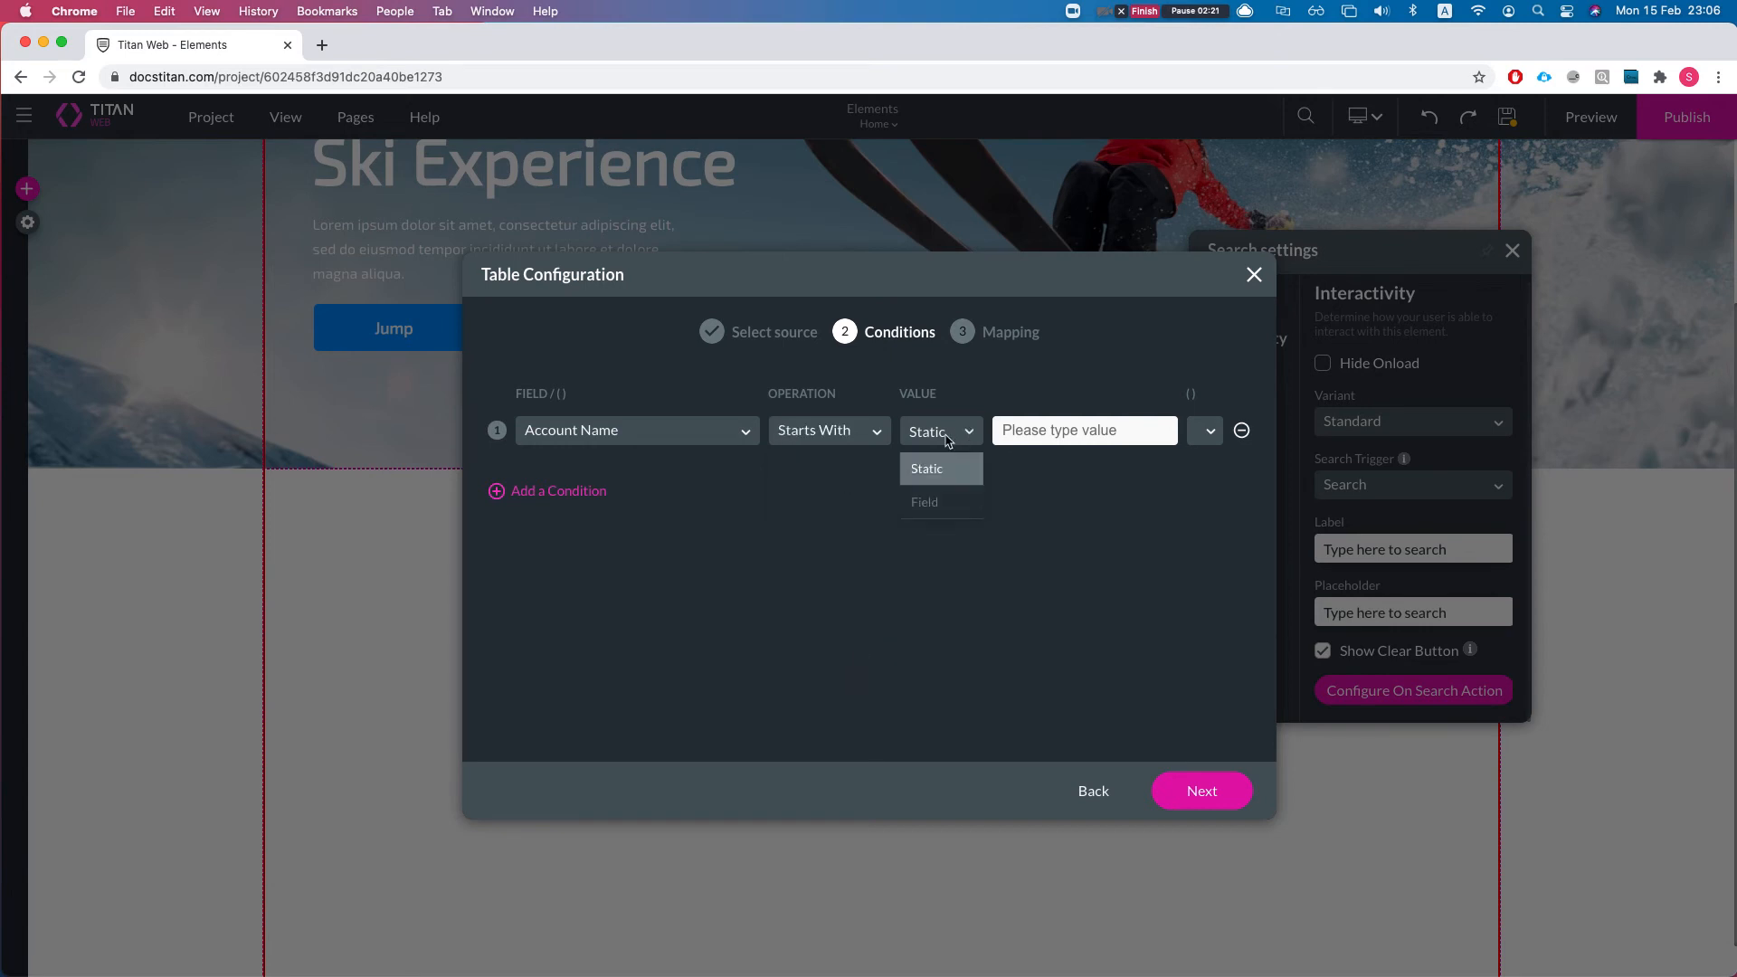
{"action": "left_click", "coordinate": [924, 497]}
{"action": "left_click", "coordinate": [1101, 431]}
{"action": "type", "text": "sea"}
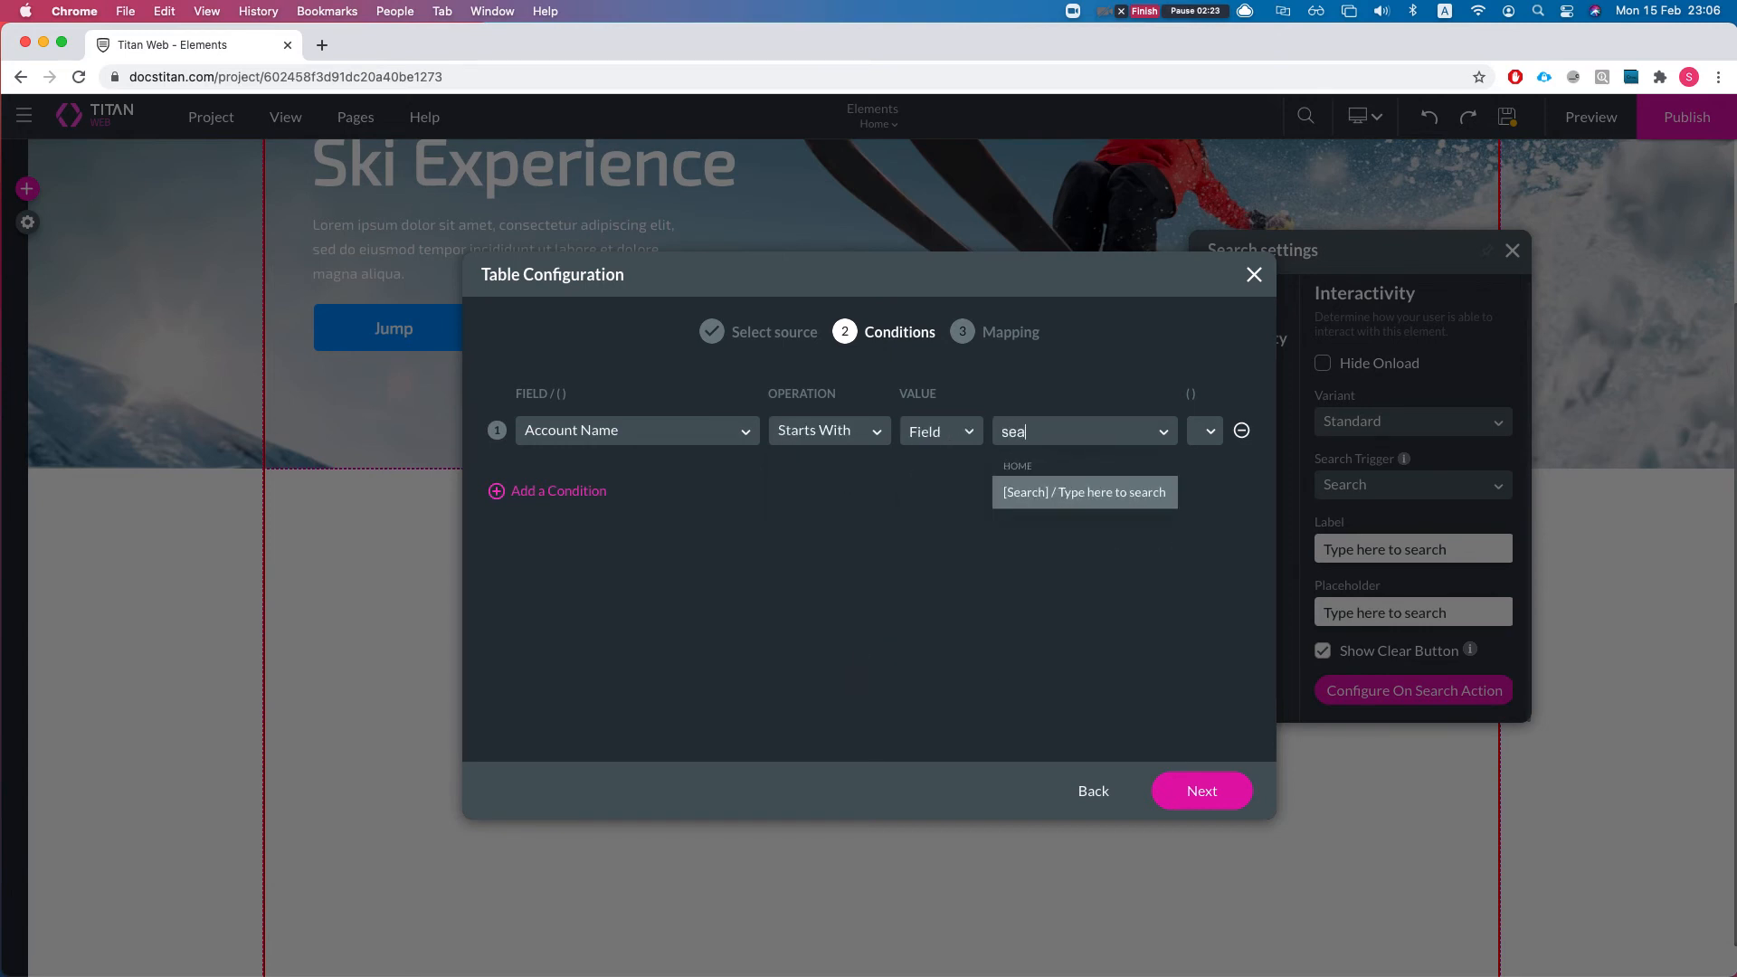
{"action": "left_click", "coordinate": [1084, 494]}
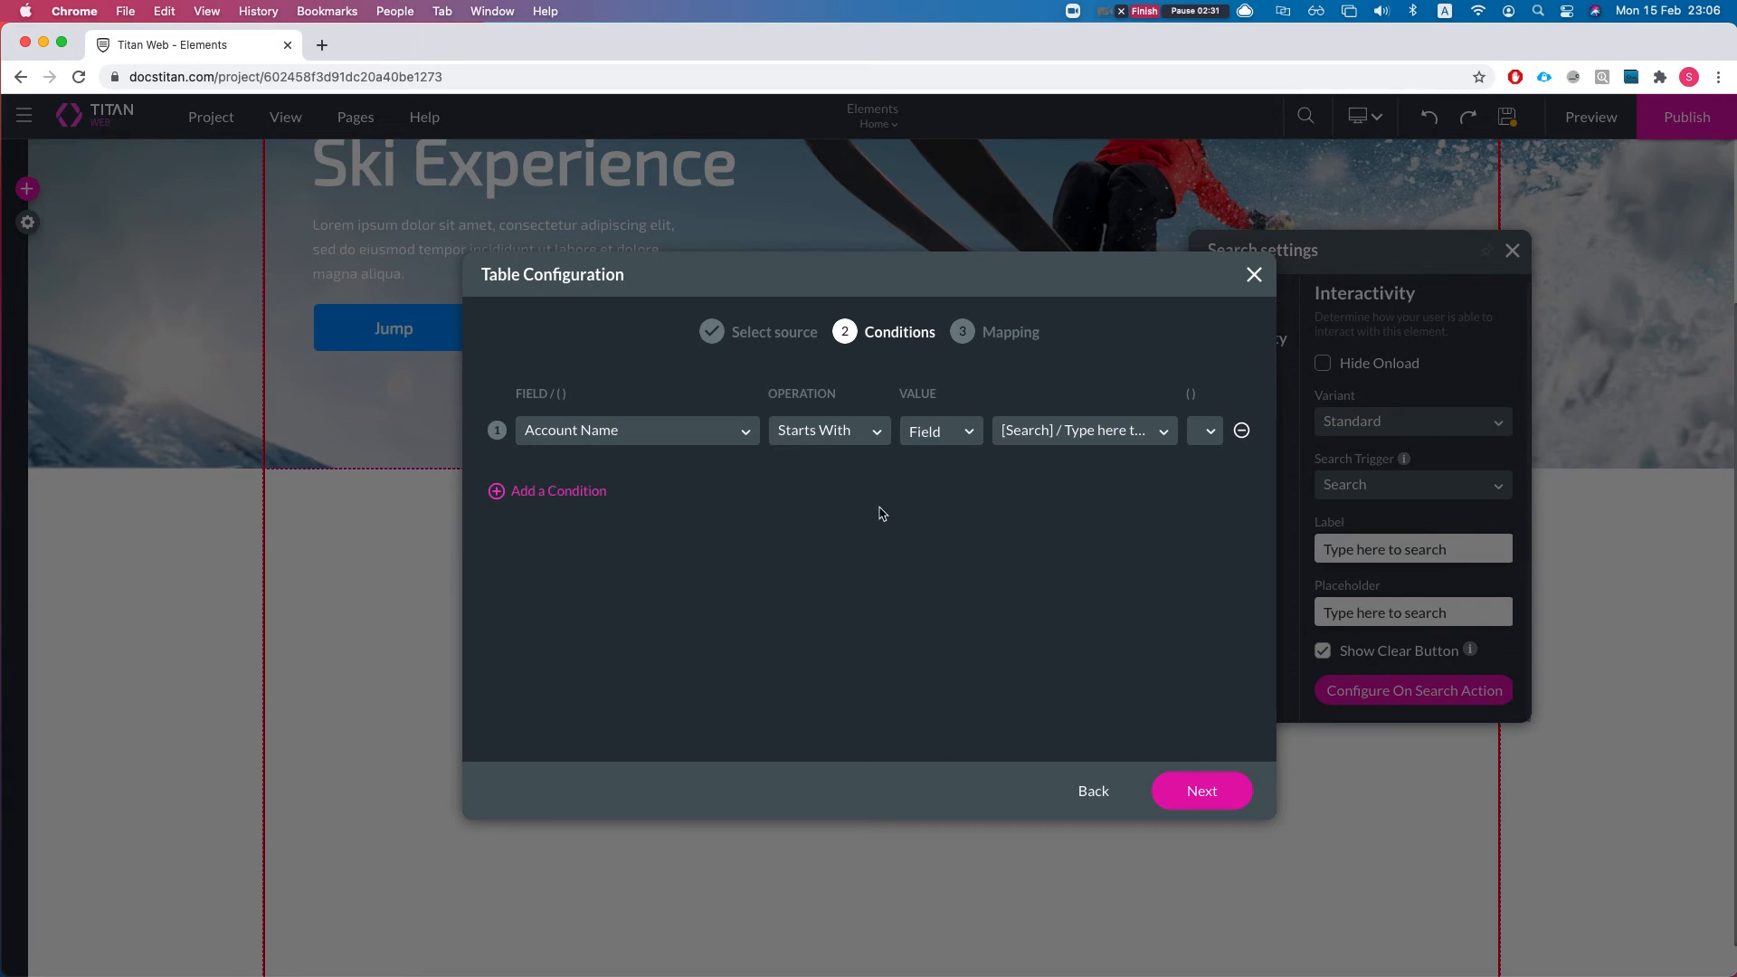
Step: In the table mapping, use Account ID as the value and Account Name as the source of column 1
{"action": "left_click", "coordinate": [1225, 785]}
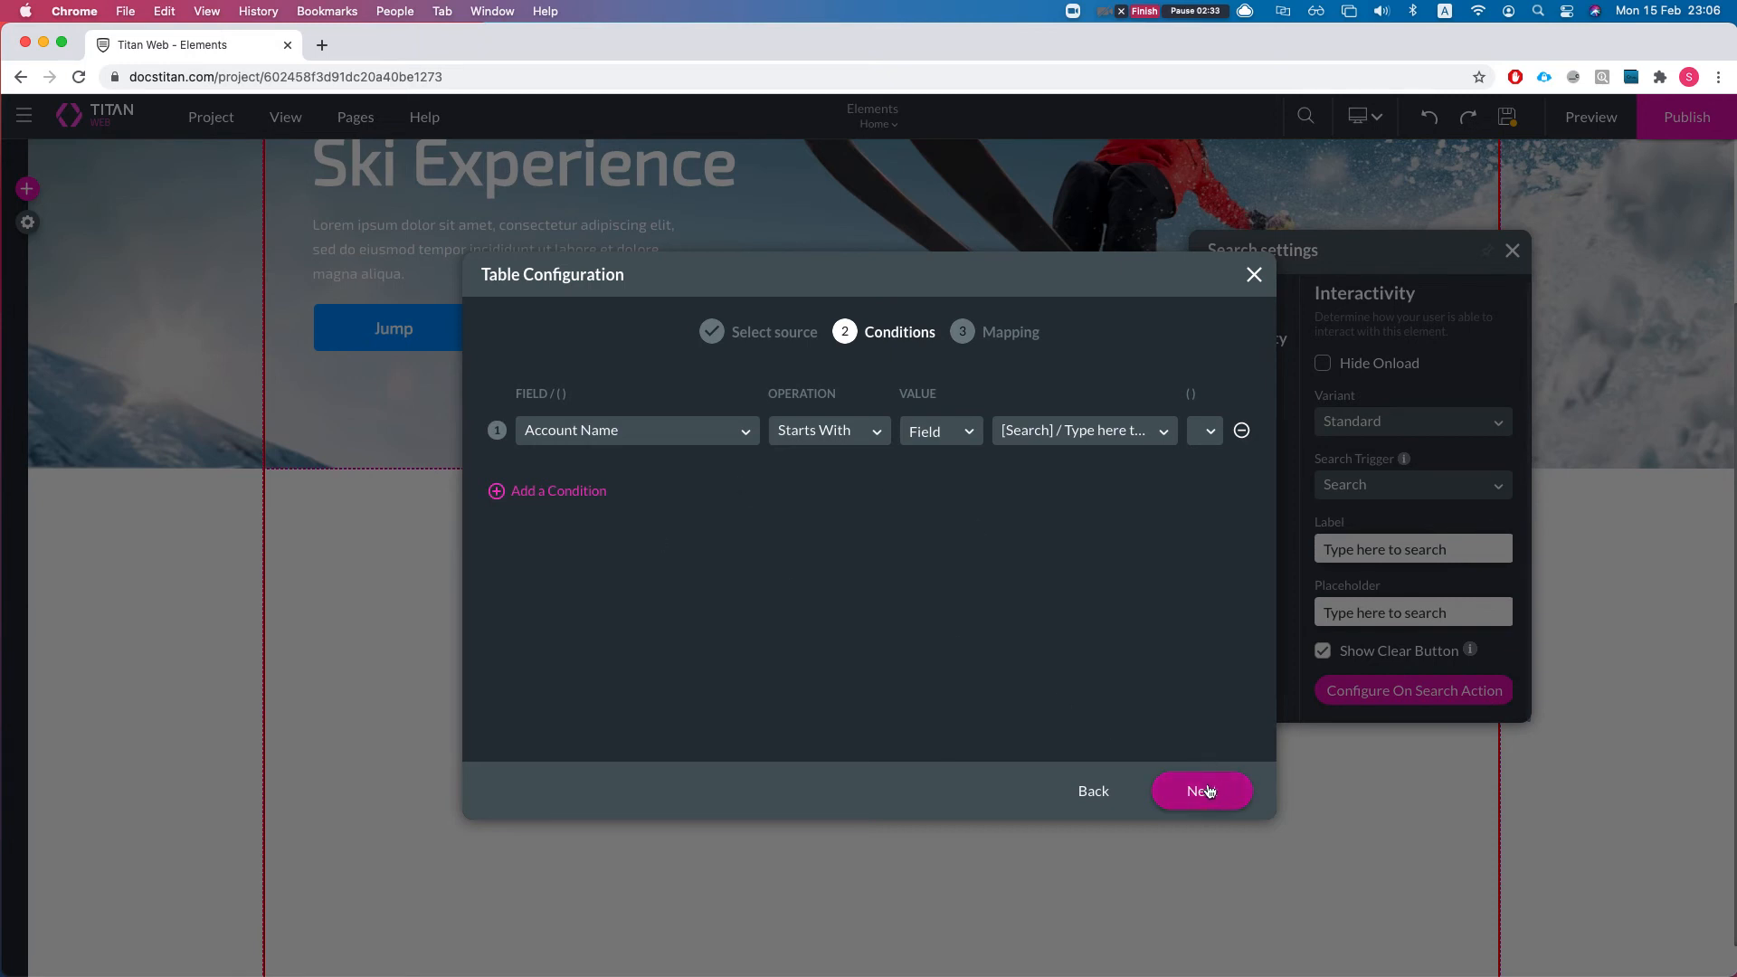
{"action": "left_click", "coordinate": [733, 443]}
{"action": "type", "text": "acc"}
{"action": "key", "text": "Return"}
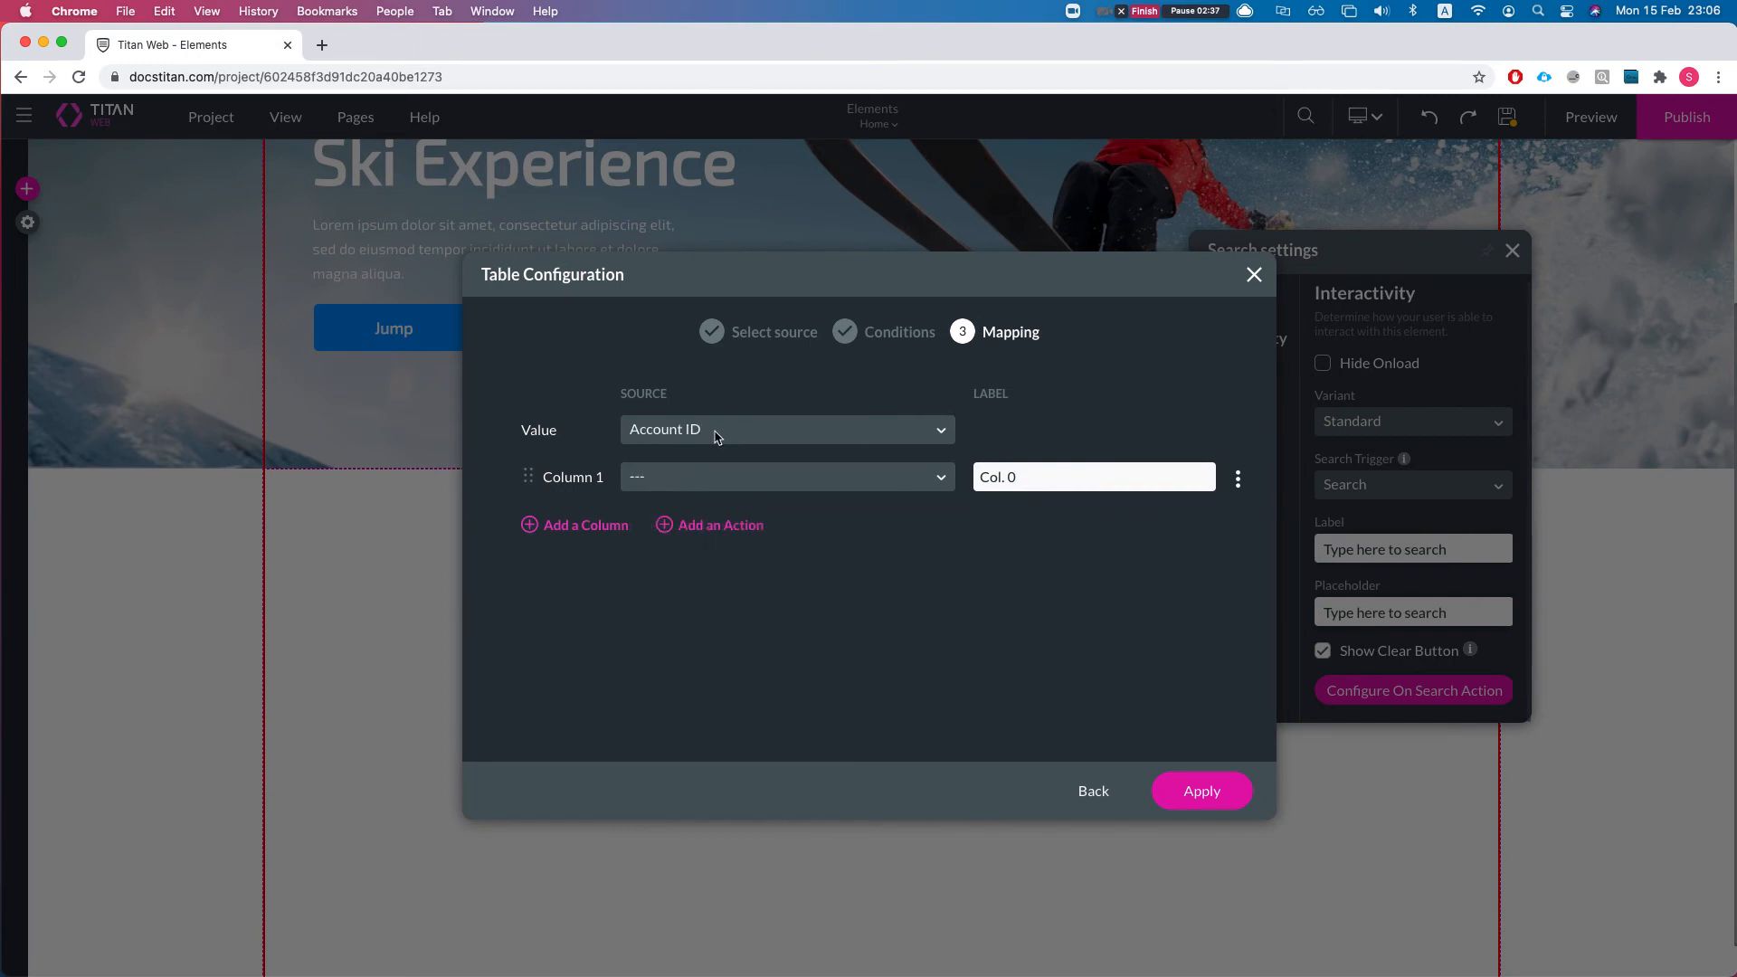
{"action": "left_click", "coordinate": [711, 487]}
{"action": "type", "text": "acc"}
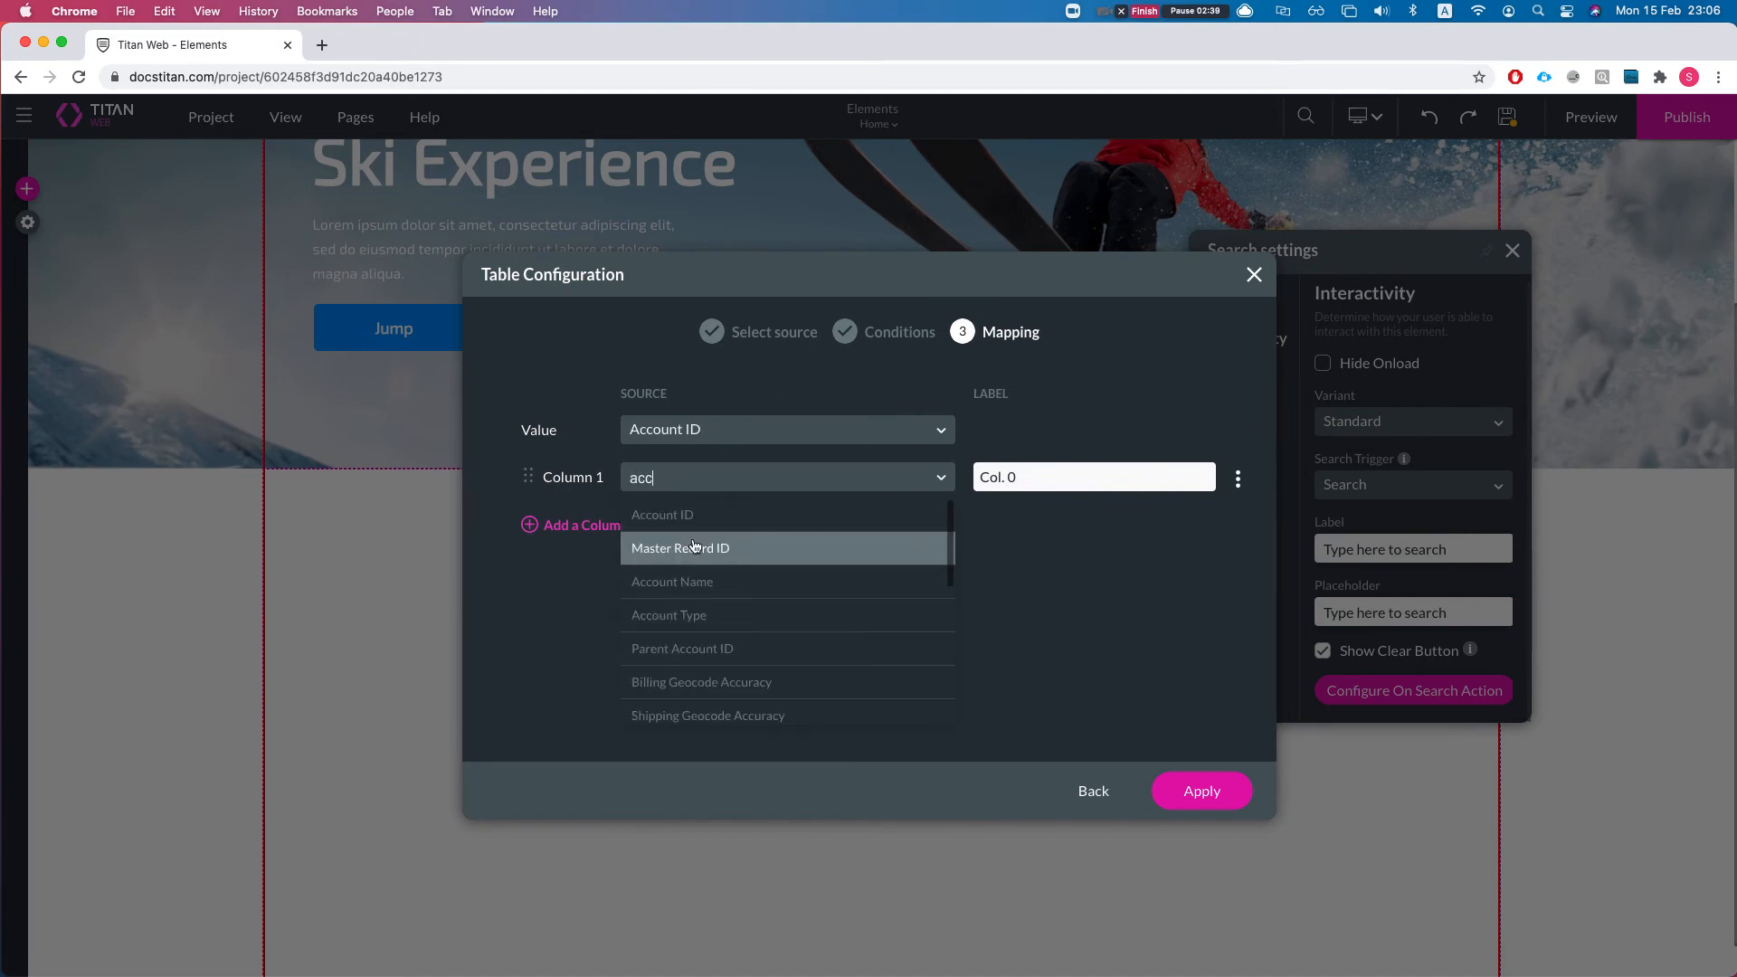
{"action": "left_click", "coordinate": [756, 586]}
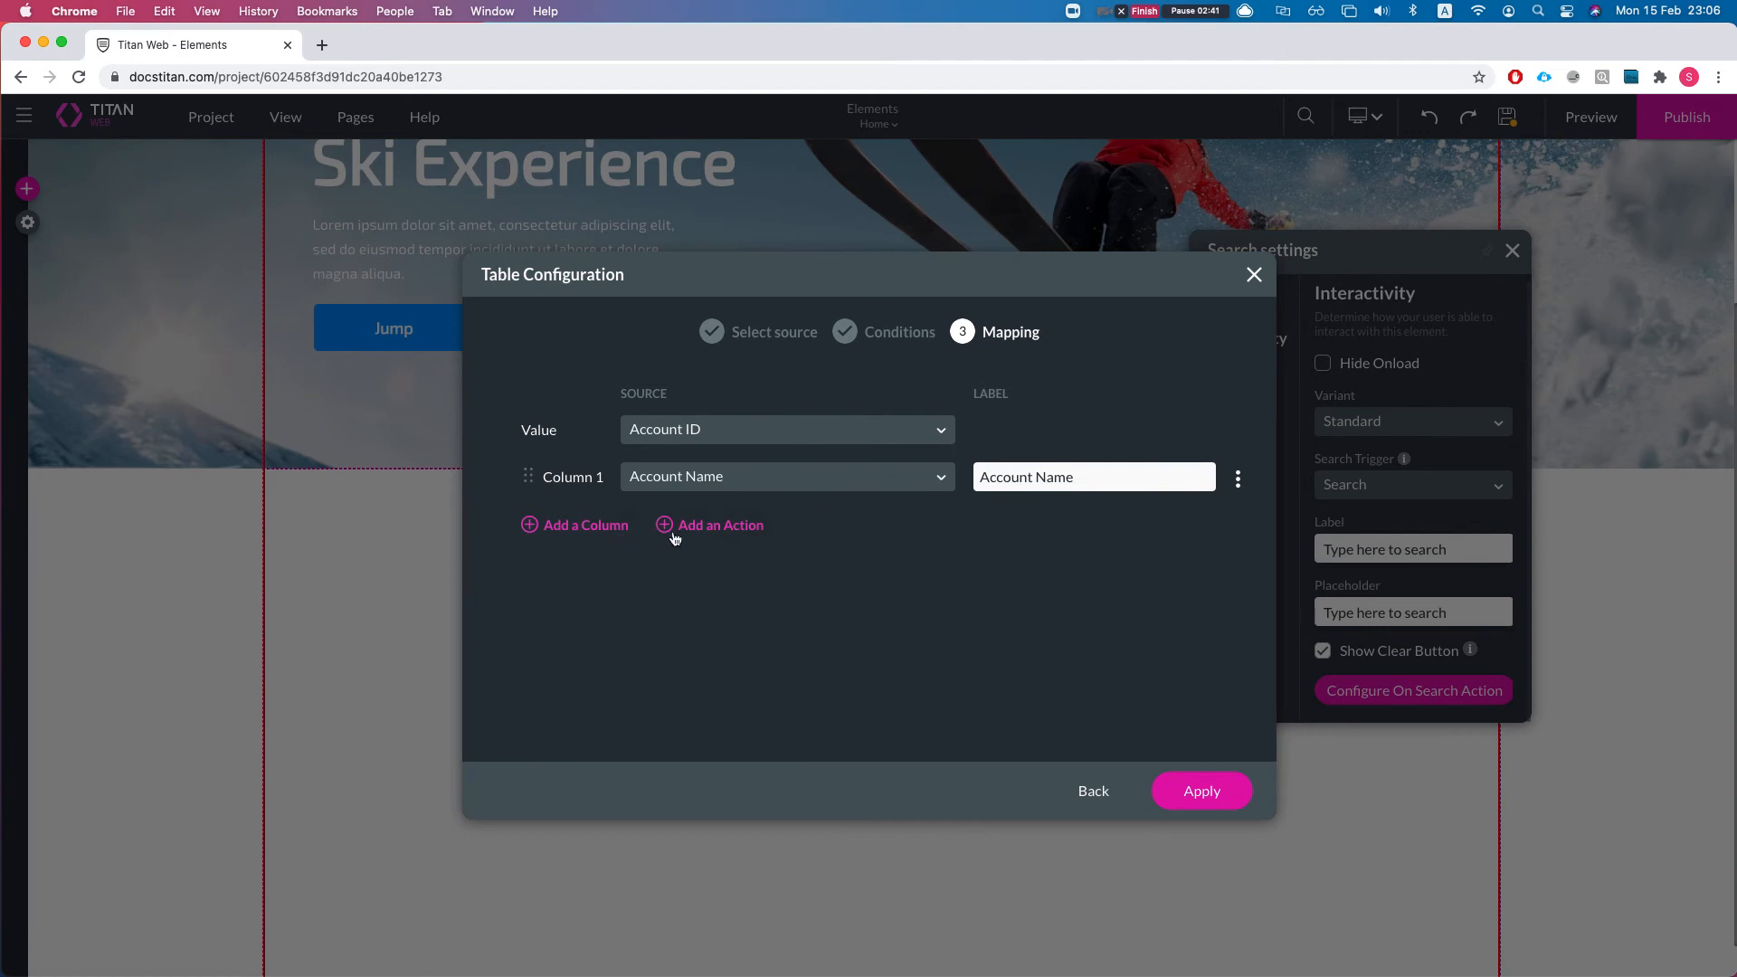
Step: Add a second column to the table mapping with Account Type as its source
{"action": "left_click", "coordinate": [576, 527]}
{"action": "left_click", "coordinate": [715, 532]}
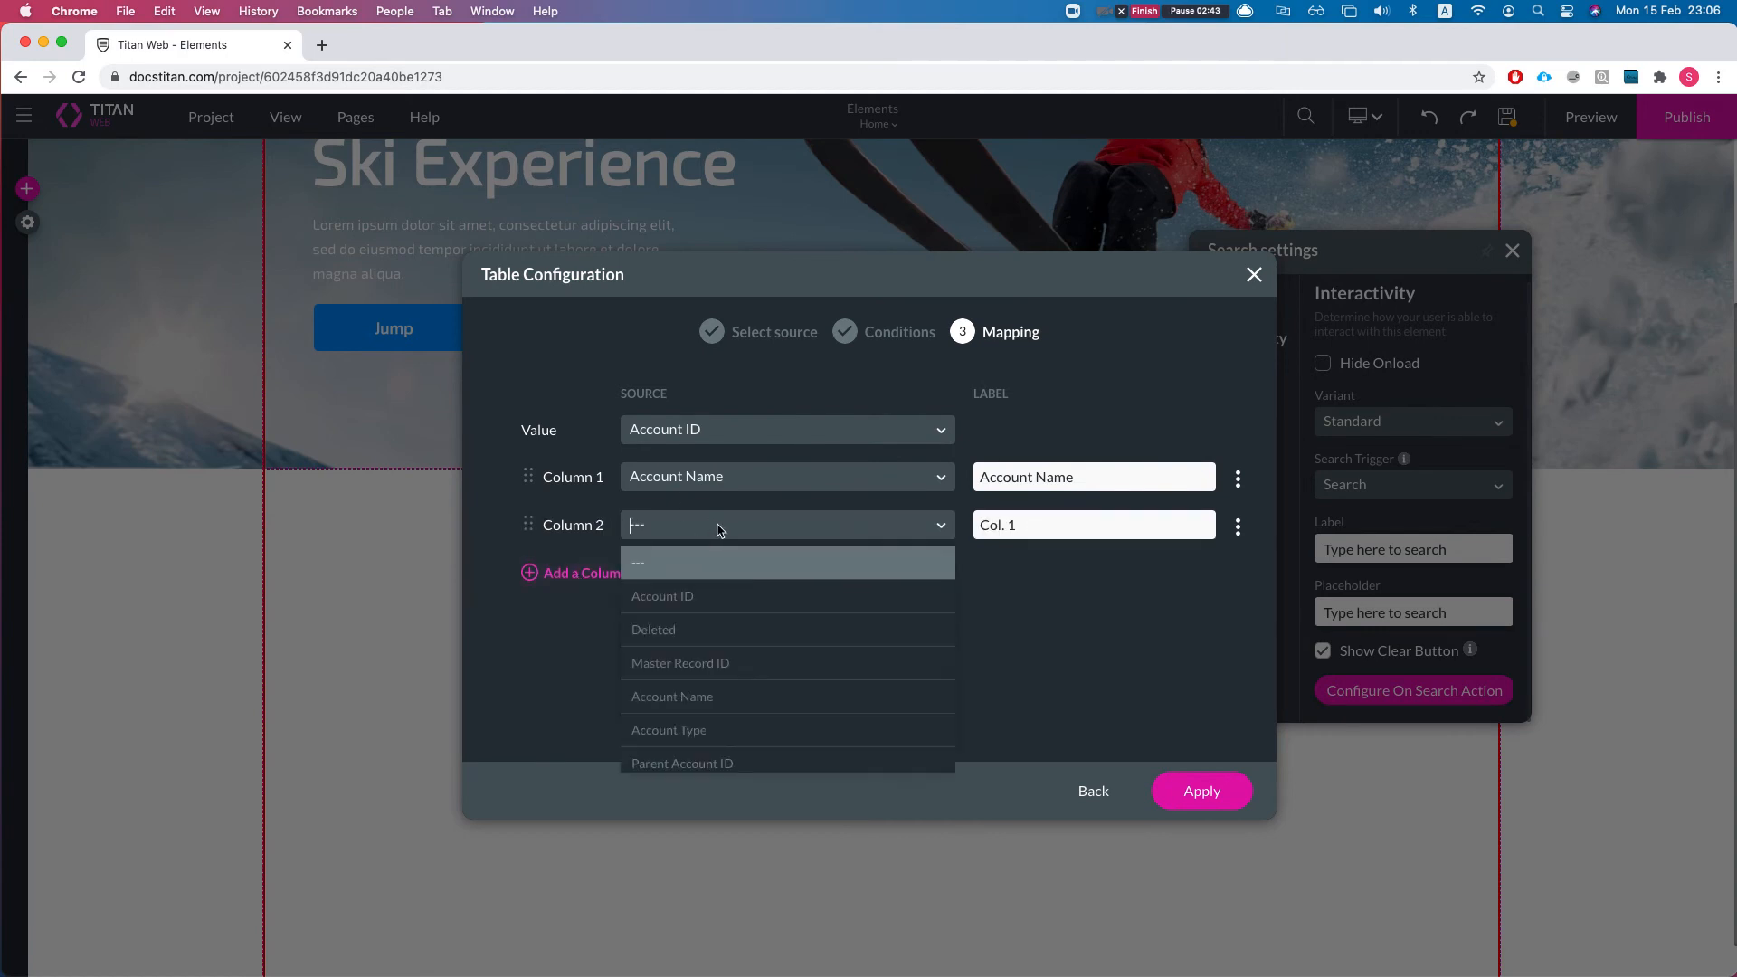
{"action": "left_click", "coordinate": [720, 709]}
{"action": "left_click", "coordinate": [724, 522]}
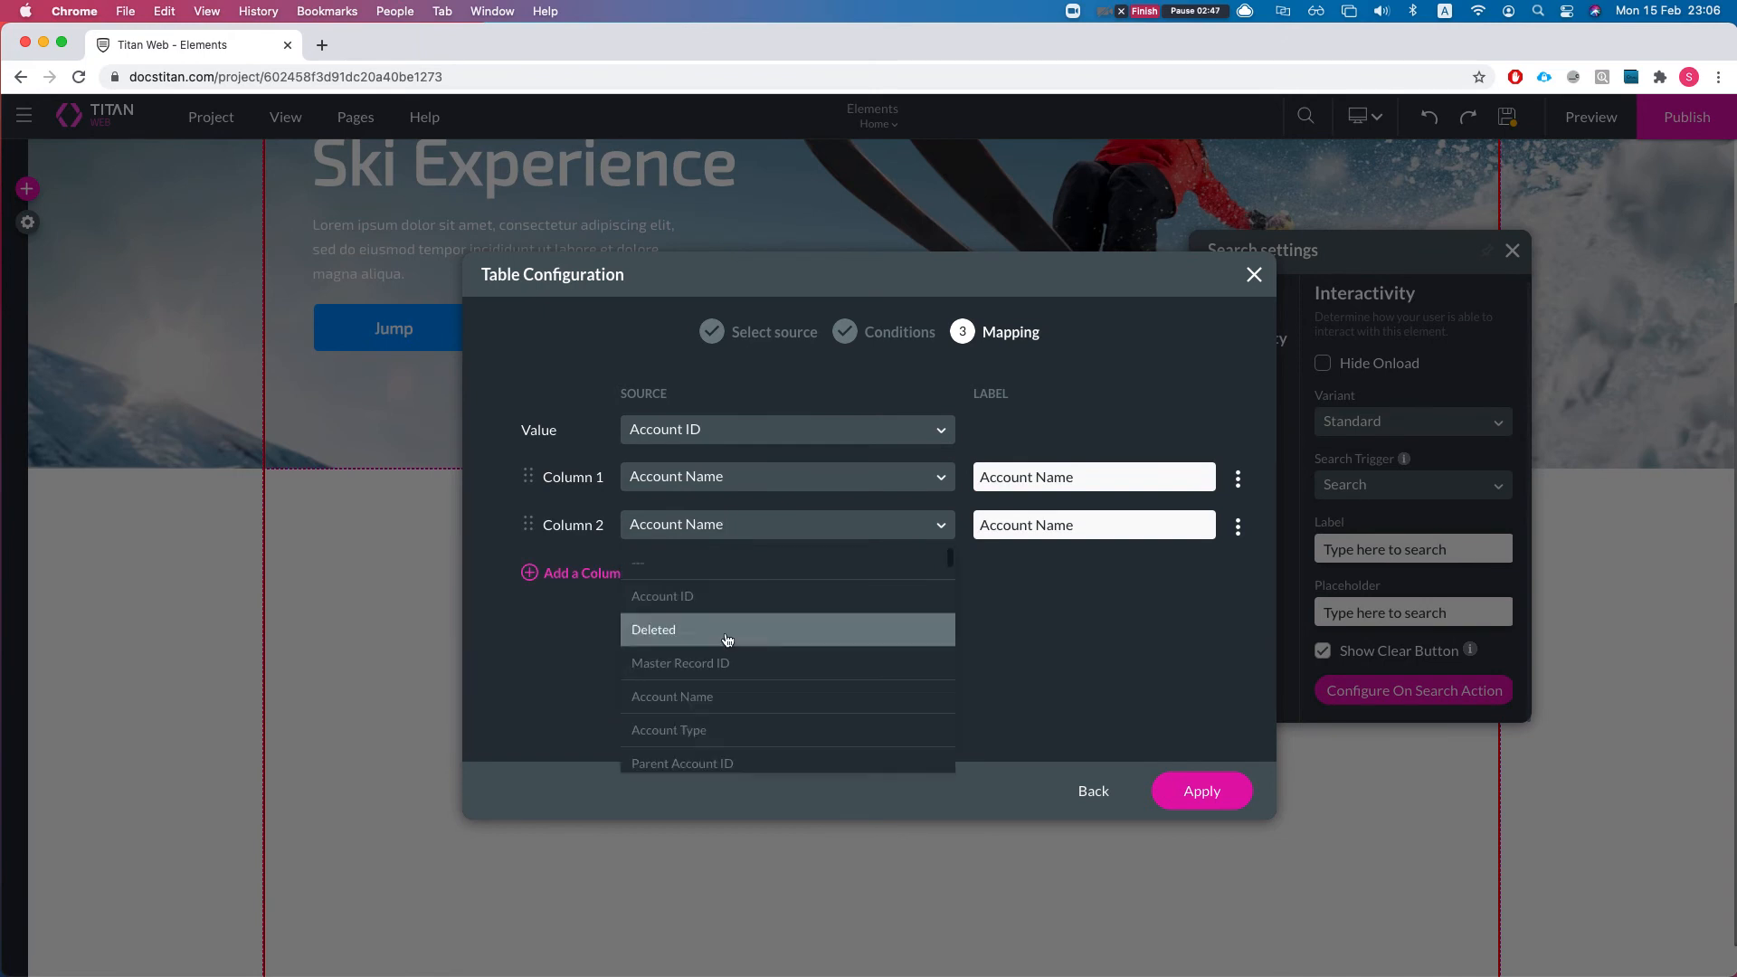
{"action": "left_click", "coordinate": [710, 733]}
Step: Add a third column with Industry as its source and apply the table configuration
{"action": "left_click", "coordinate": [583, 573]}
{"action": "left_click", "coordinate": [742, 574]}
{"action": "type", "text": "sla"}
{"action": "key", "text": "Return"}
{"action": "type", "text": "ind"}
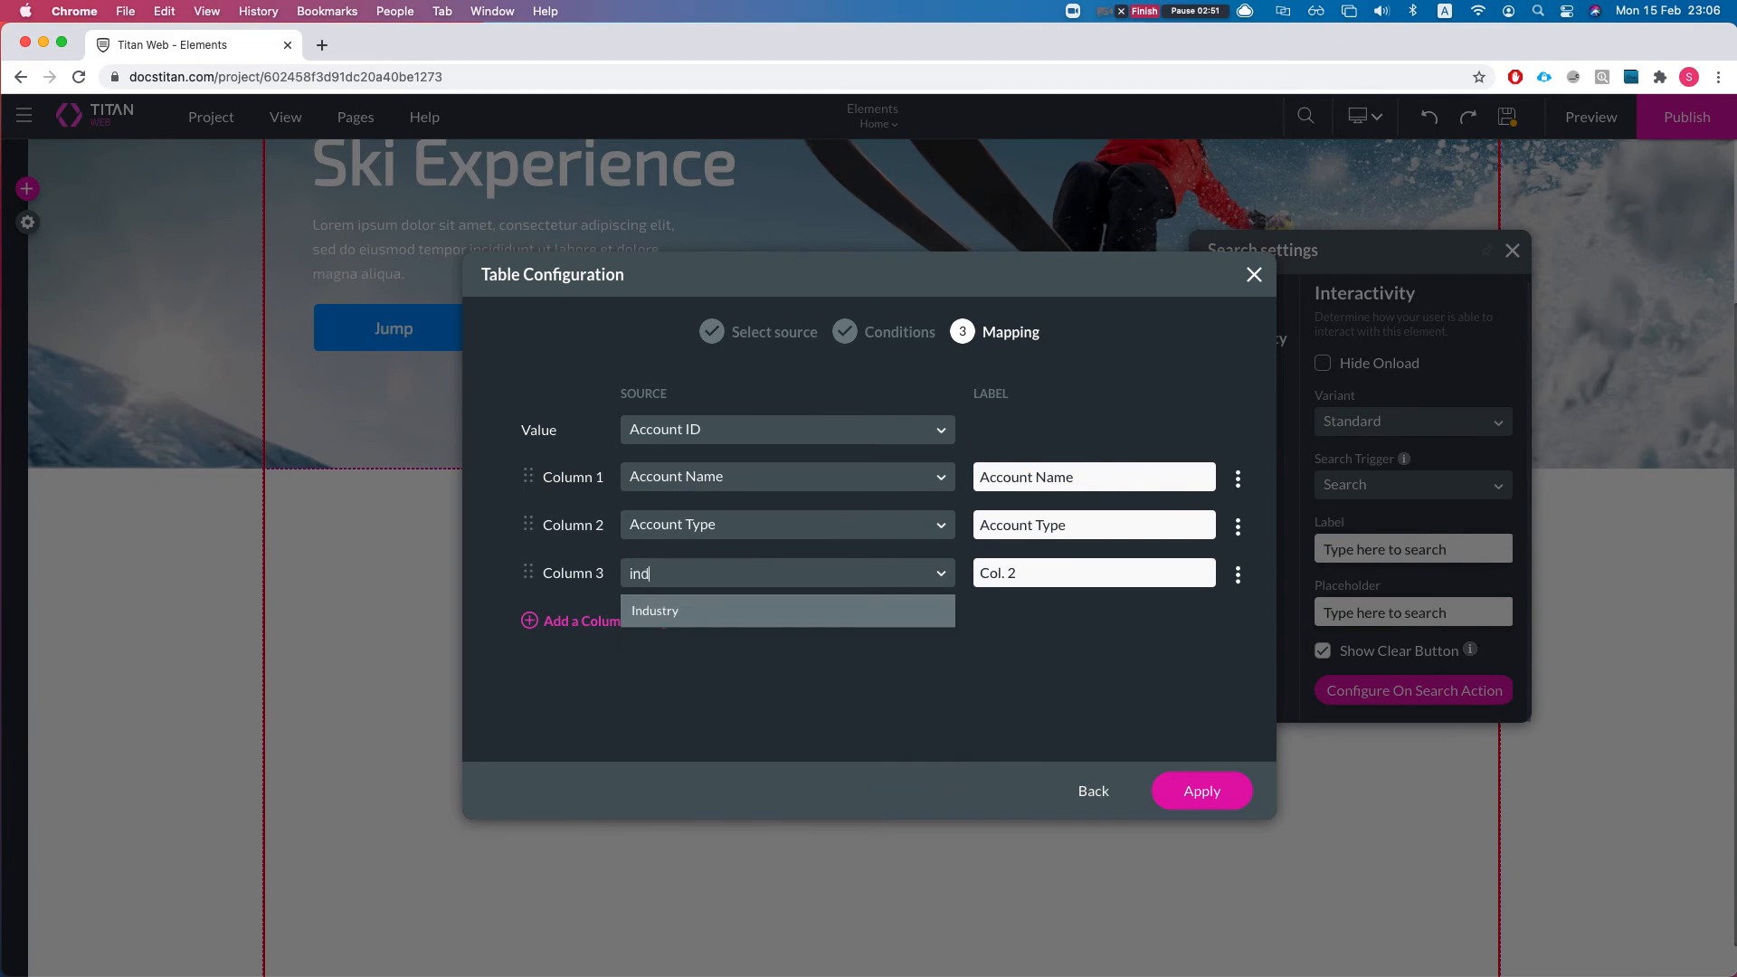
{"action": "type", "text": "u"}
{"action": "key", "text": "Return"}
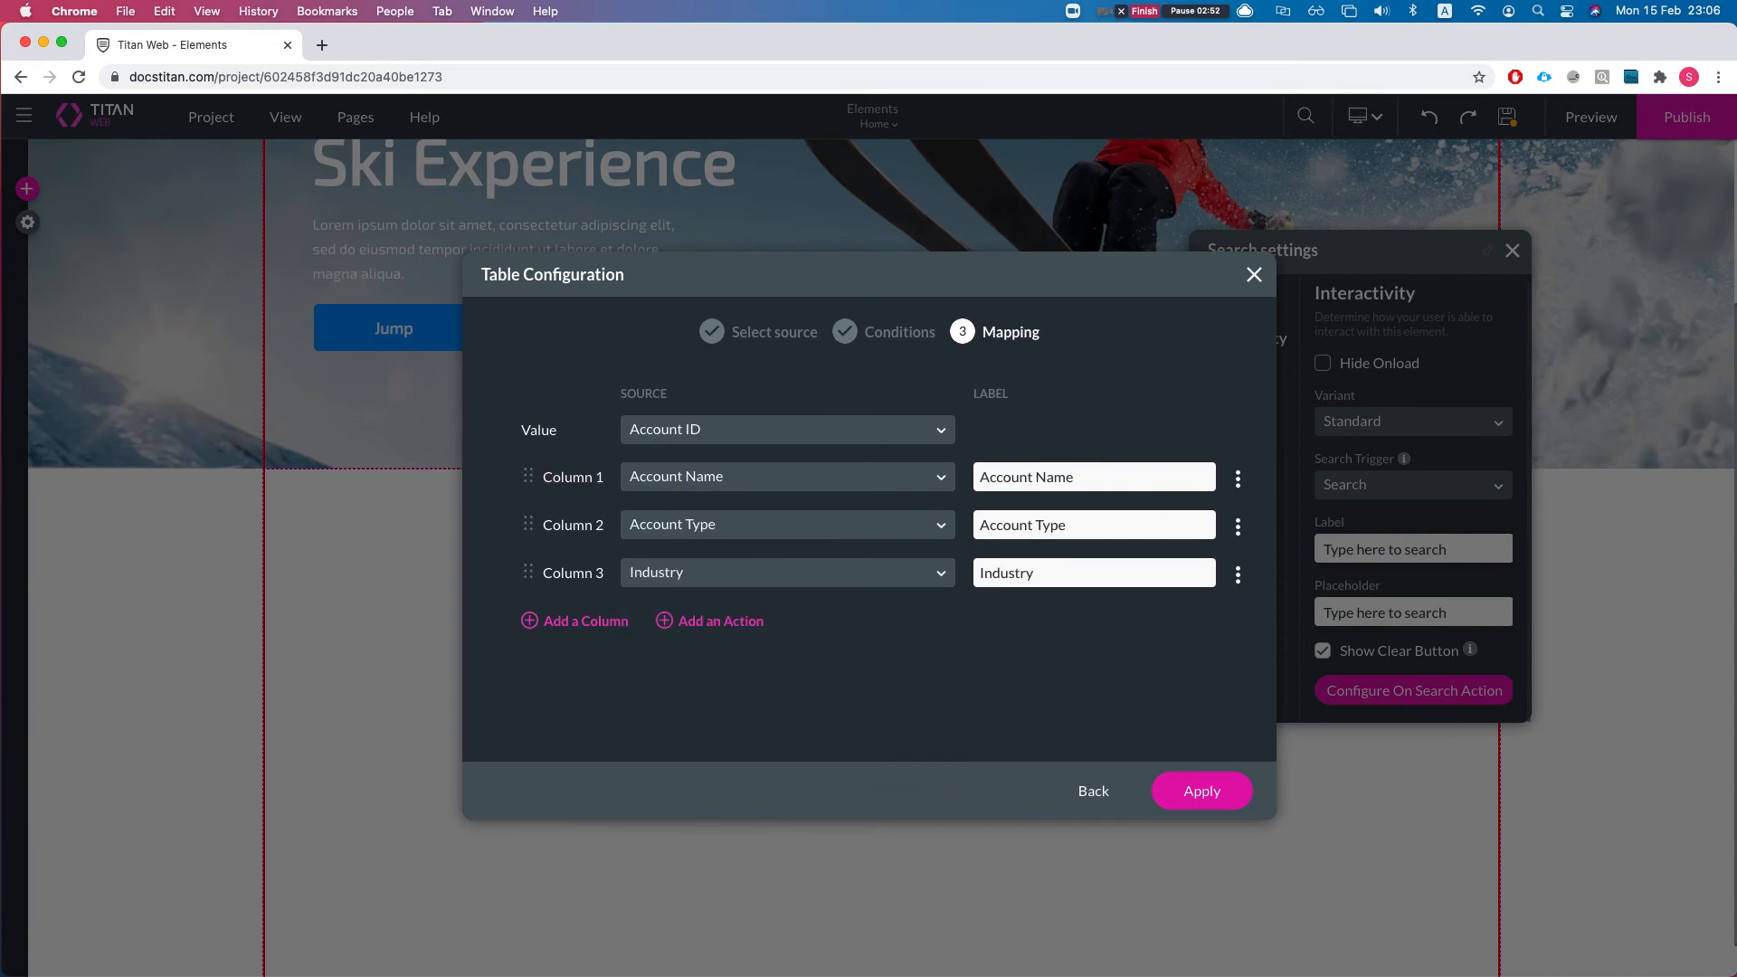
{"action": "left_click", "coordinate": [1204, 789]}
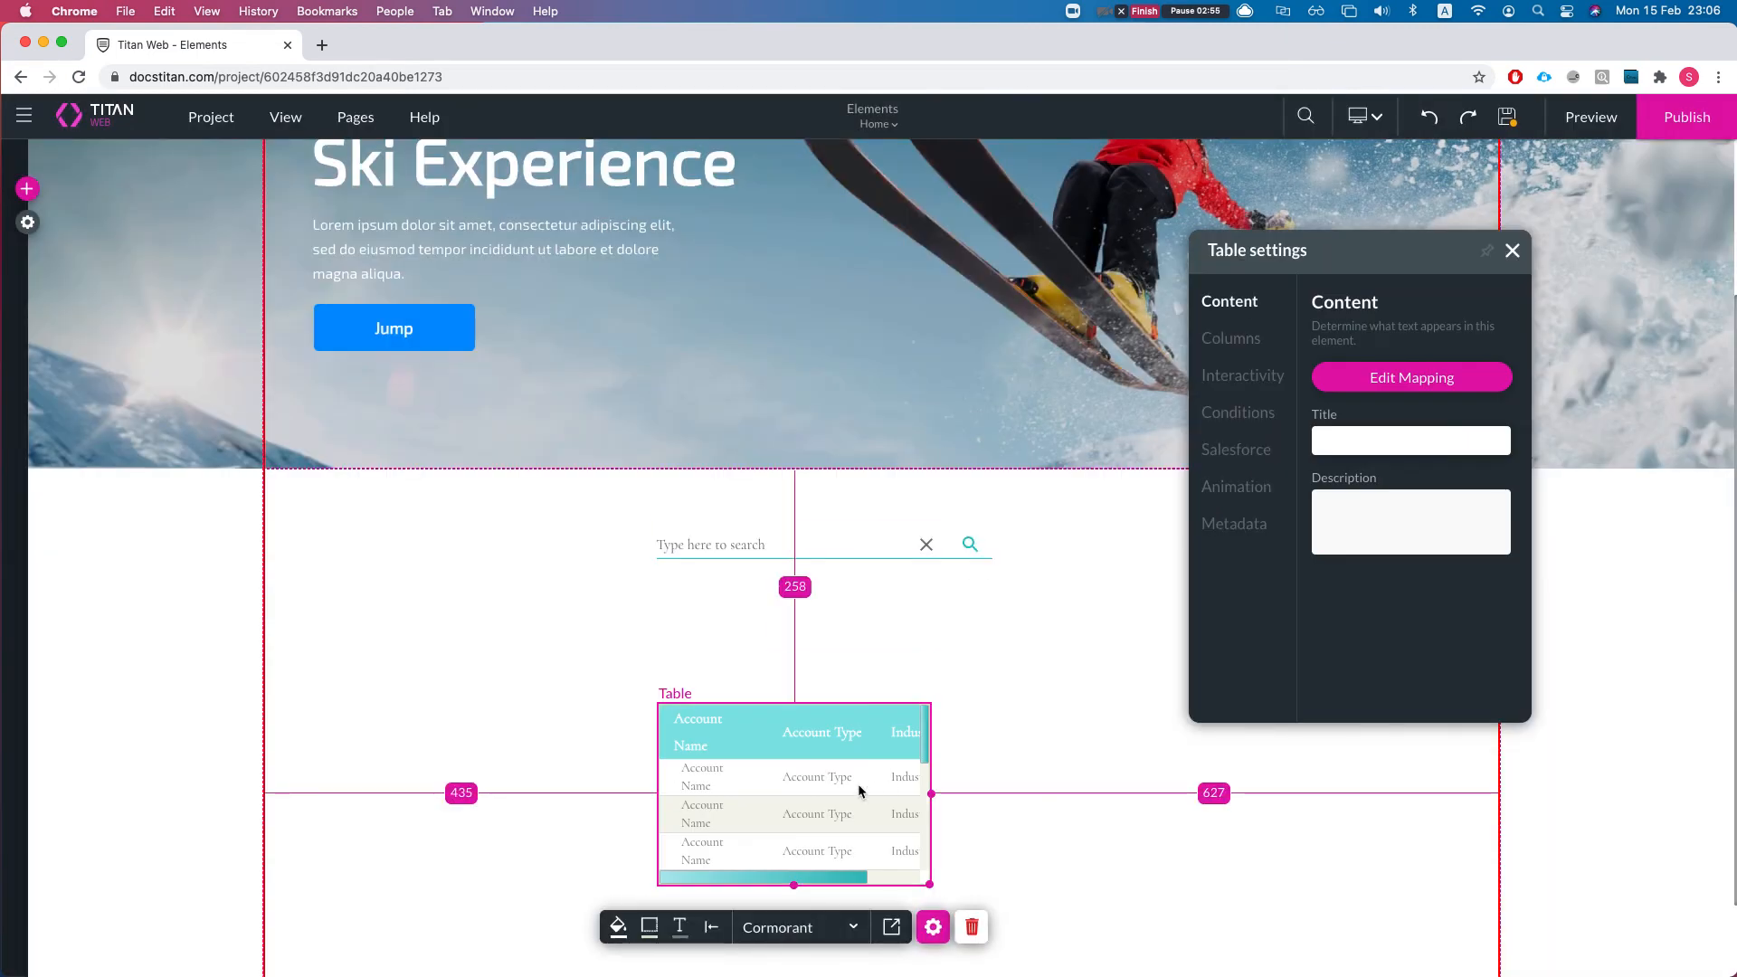
Step: Enlarge the table to fit all three columns and align it below the widened search field, placed about 356 px from the column's left edge
{"action": "left_click_drag", "start_coordinate": [930, 886], "coordinate": [1137, 943]}
{"action": "left_click_drag", "start_coordinate": [989, 831], "coordinate": [991, 774]}
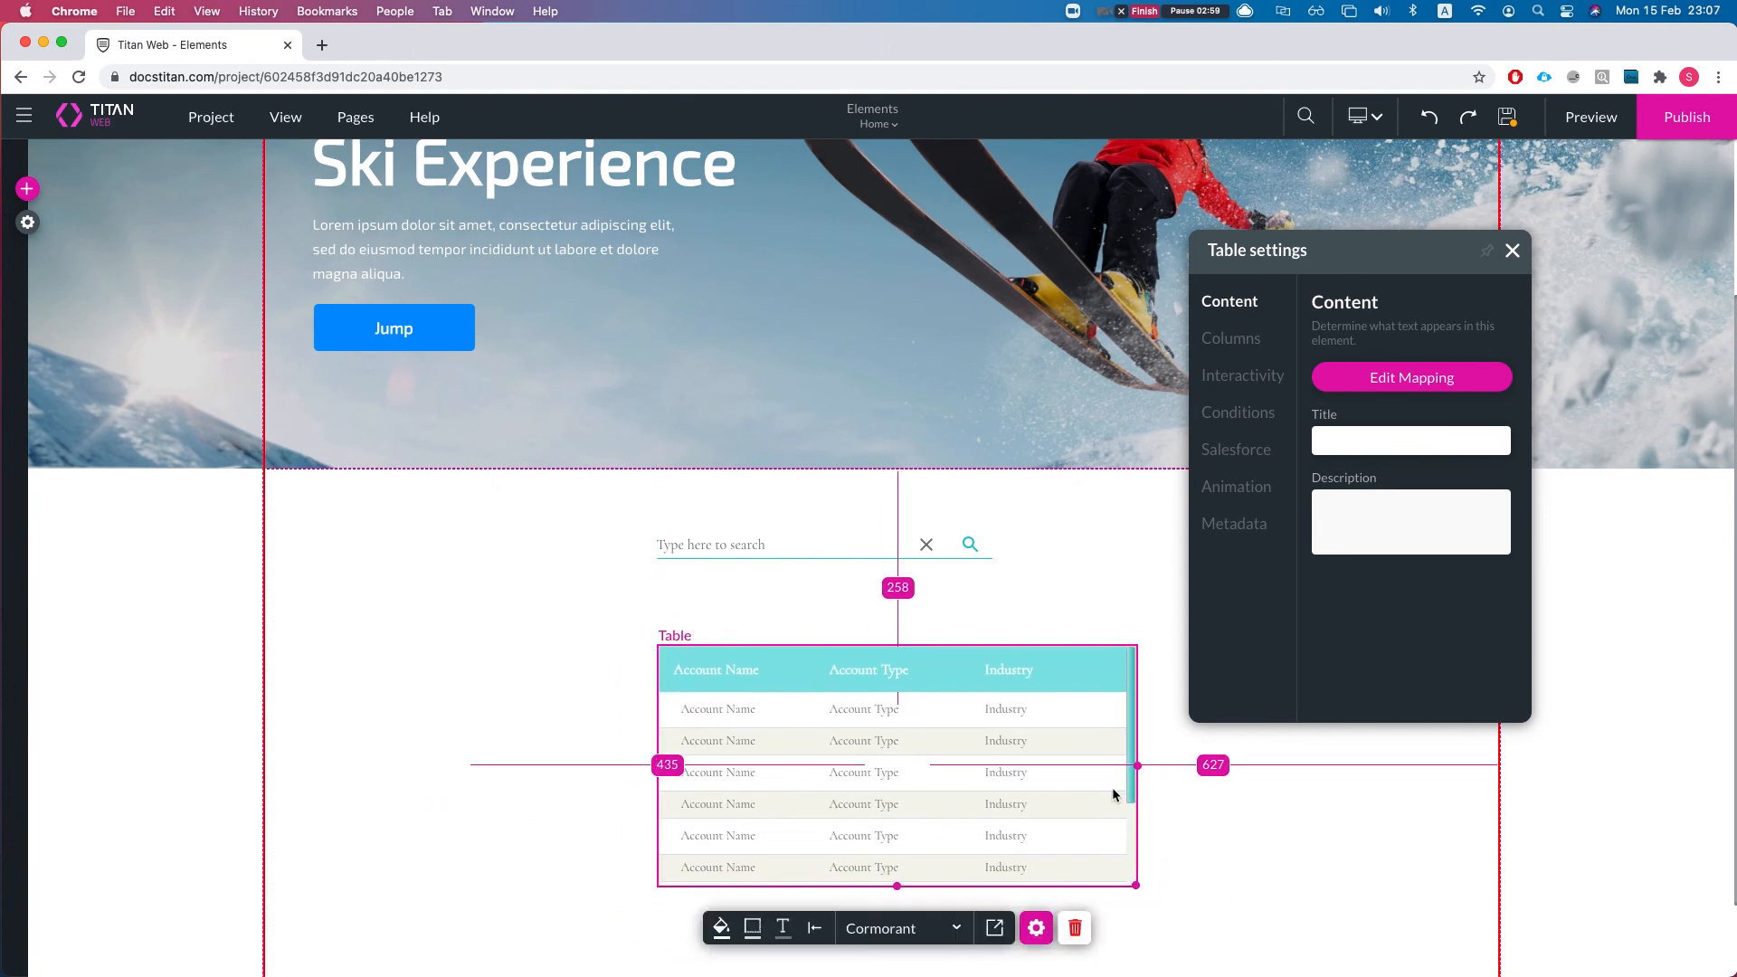
{"action": "left_click_drag", "start_coordinate": [1095, 849], "coordinate": [1019, 858]}
{"action": "left_click_drag", "start_coordinate": [757, 567], "coordinate": [679, 586]}
{"action": "left_click_drag", "start_coordinate": [934, 570], "coordinate": [1049, 611]}
{"action": "left_click", "coordinate": [892, 856]}
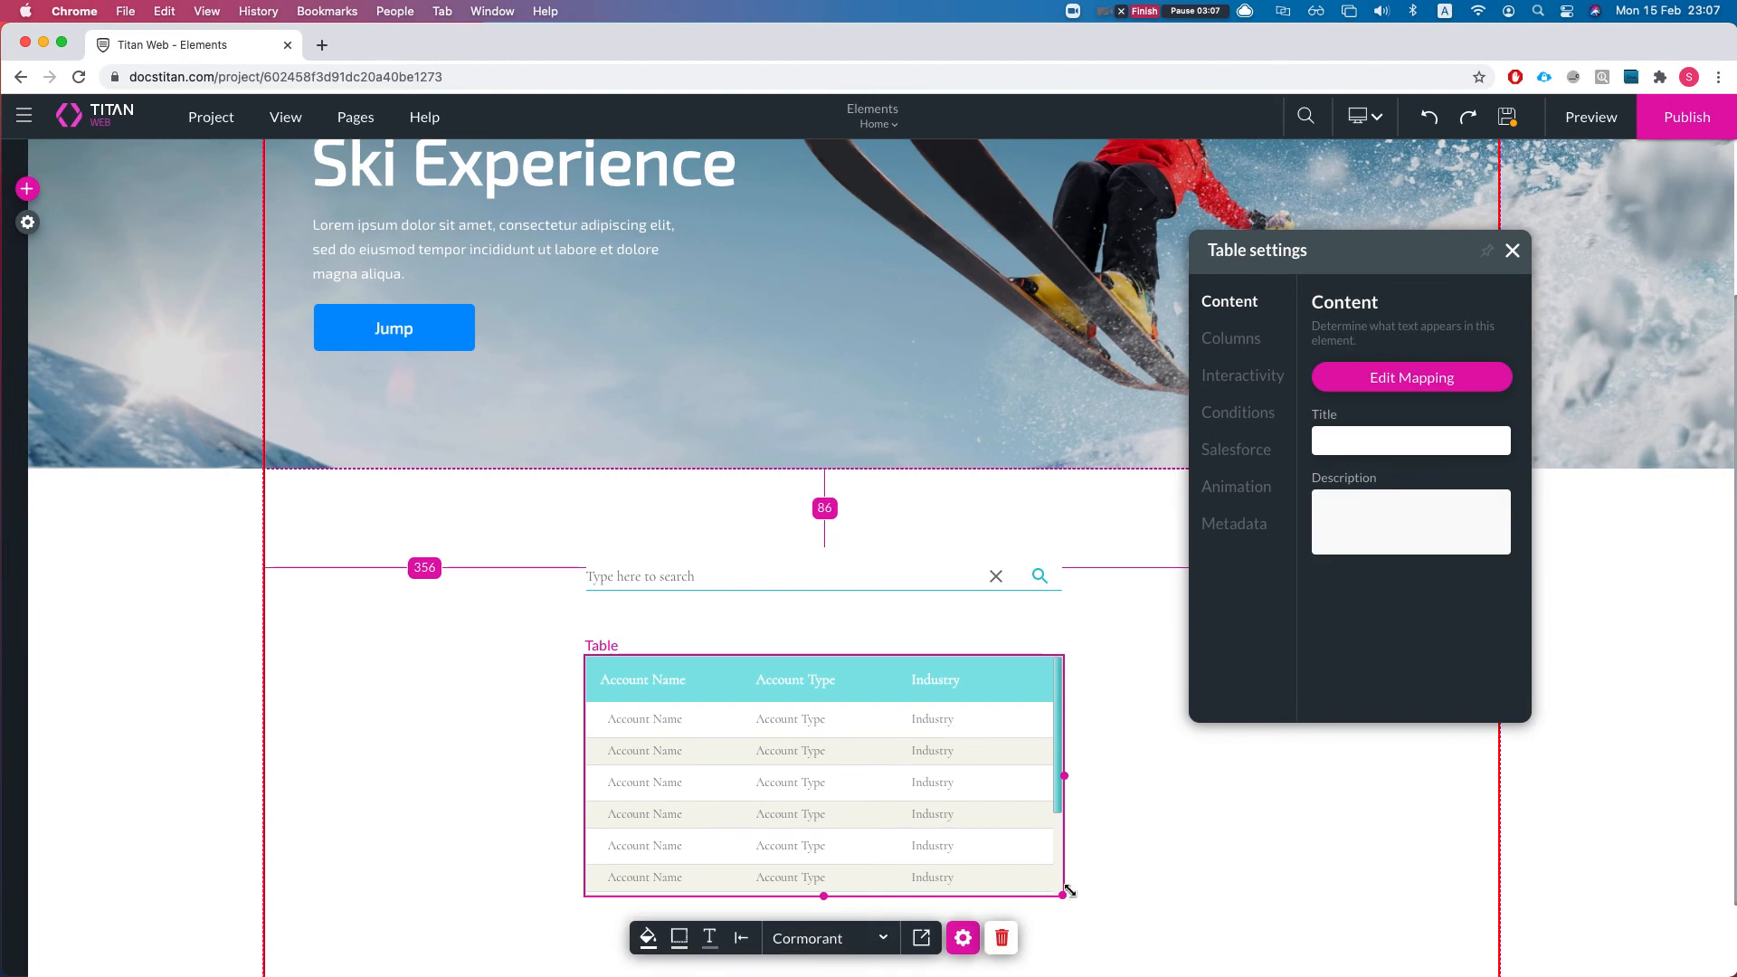
{"action": "left_click_drag", "start_coordinate": [824, 897], "coordinate": [823, 959]}
Step: Configure the search field's on-search action to run the Salesforce action "#2 Account (get) - Table - e89" and apply the rule
{"action": "left_click", "coordinate": [809, 579]}
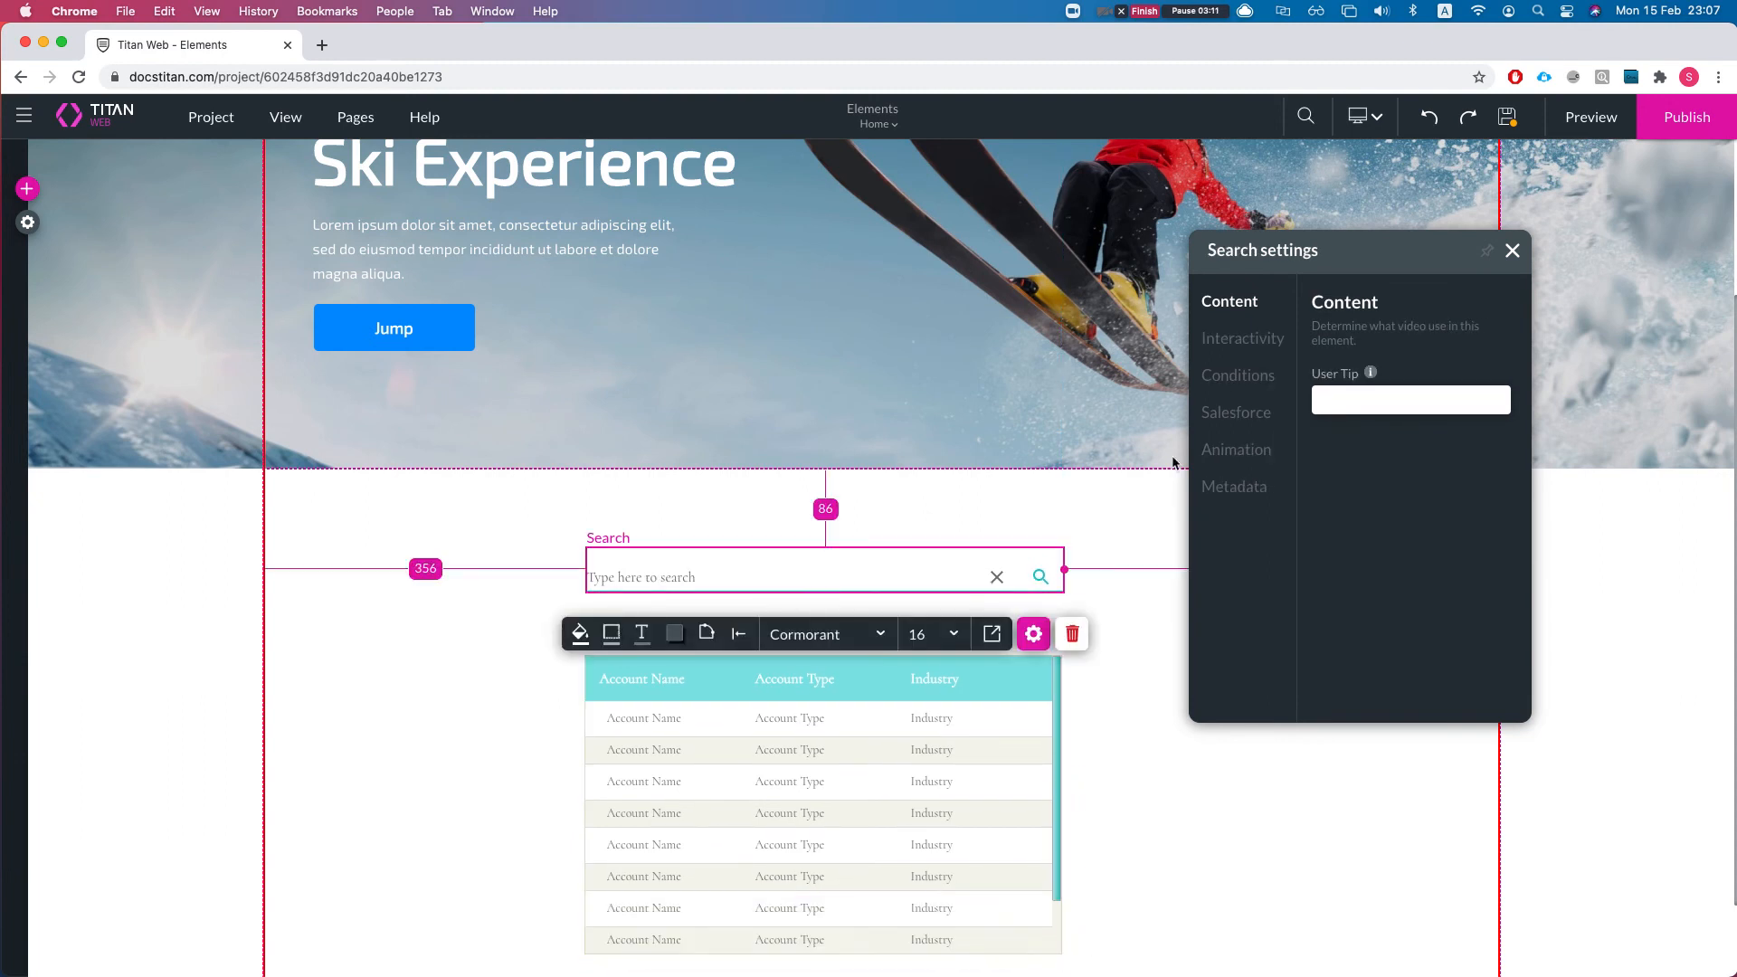
{"action": "left_click", "coordinate": [1252, 343]}
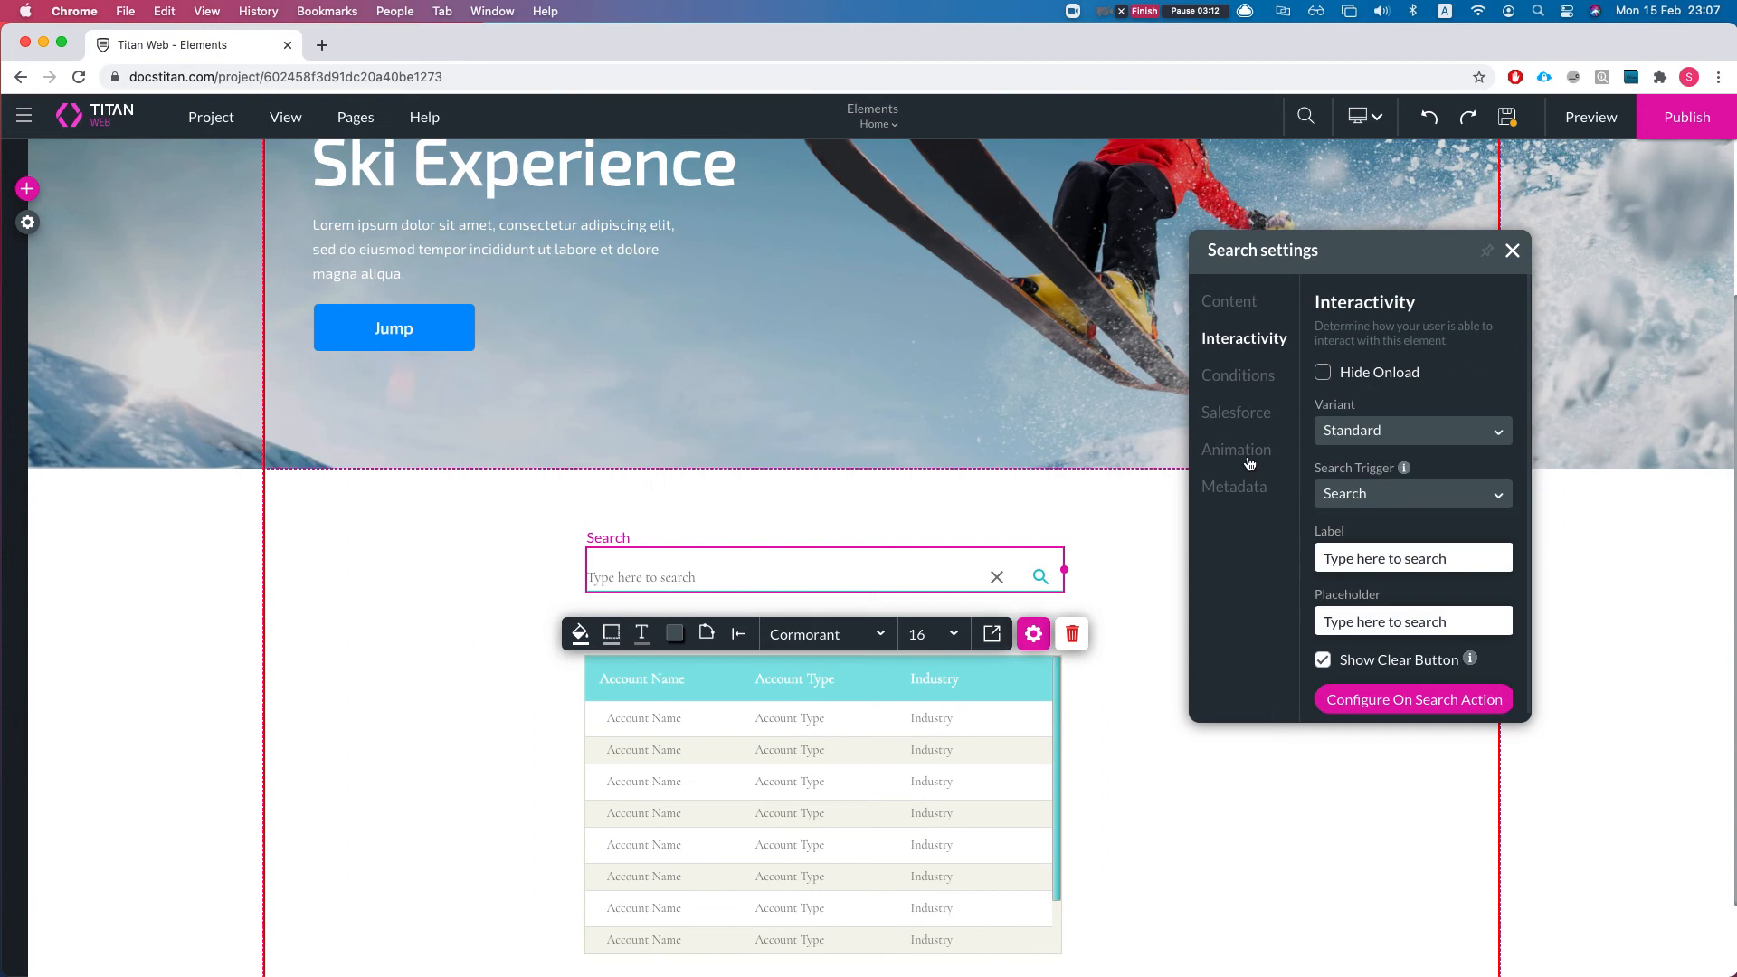
{"action": "left_click", "coordinate": [1409, 708]}
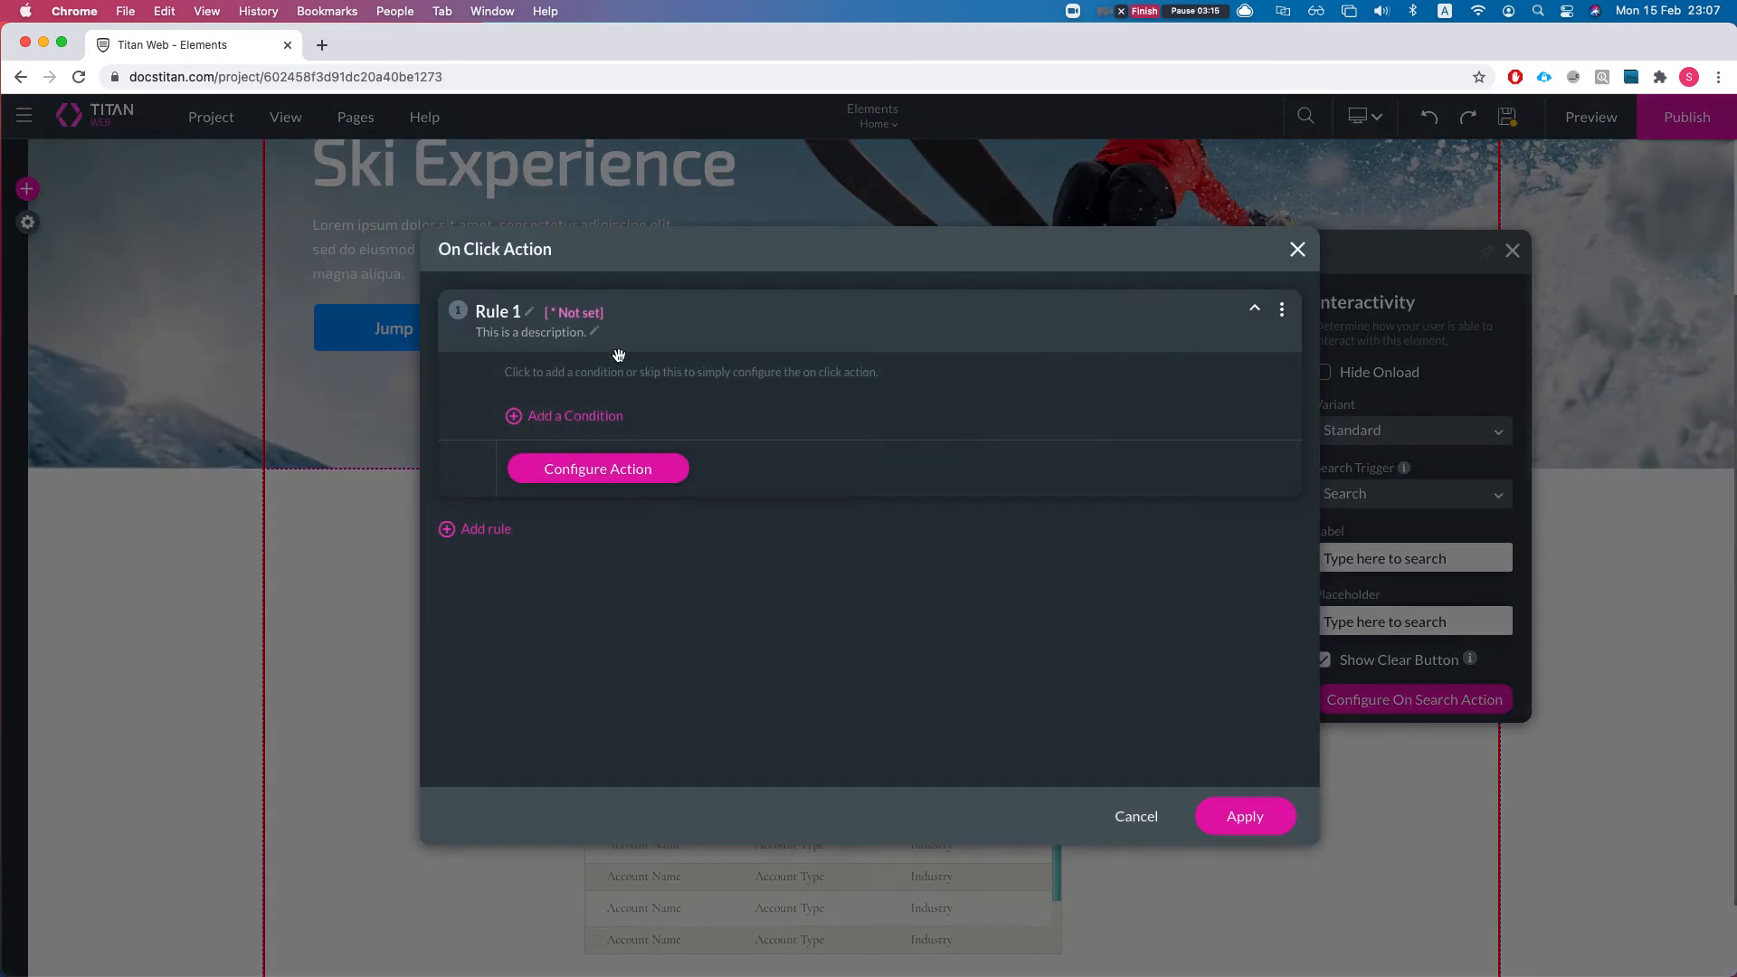
{"action": "left_click", "coordinate": [606, 478]}
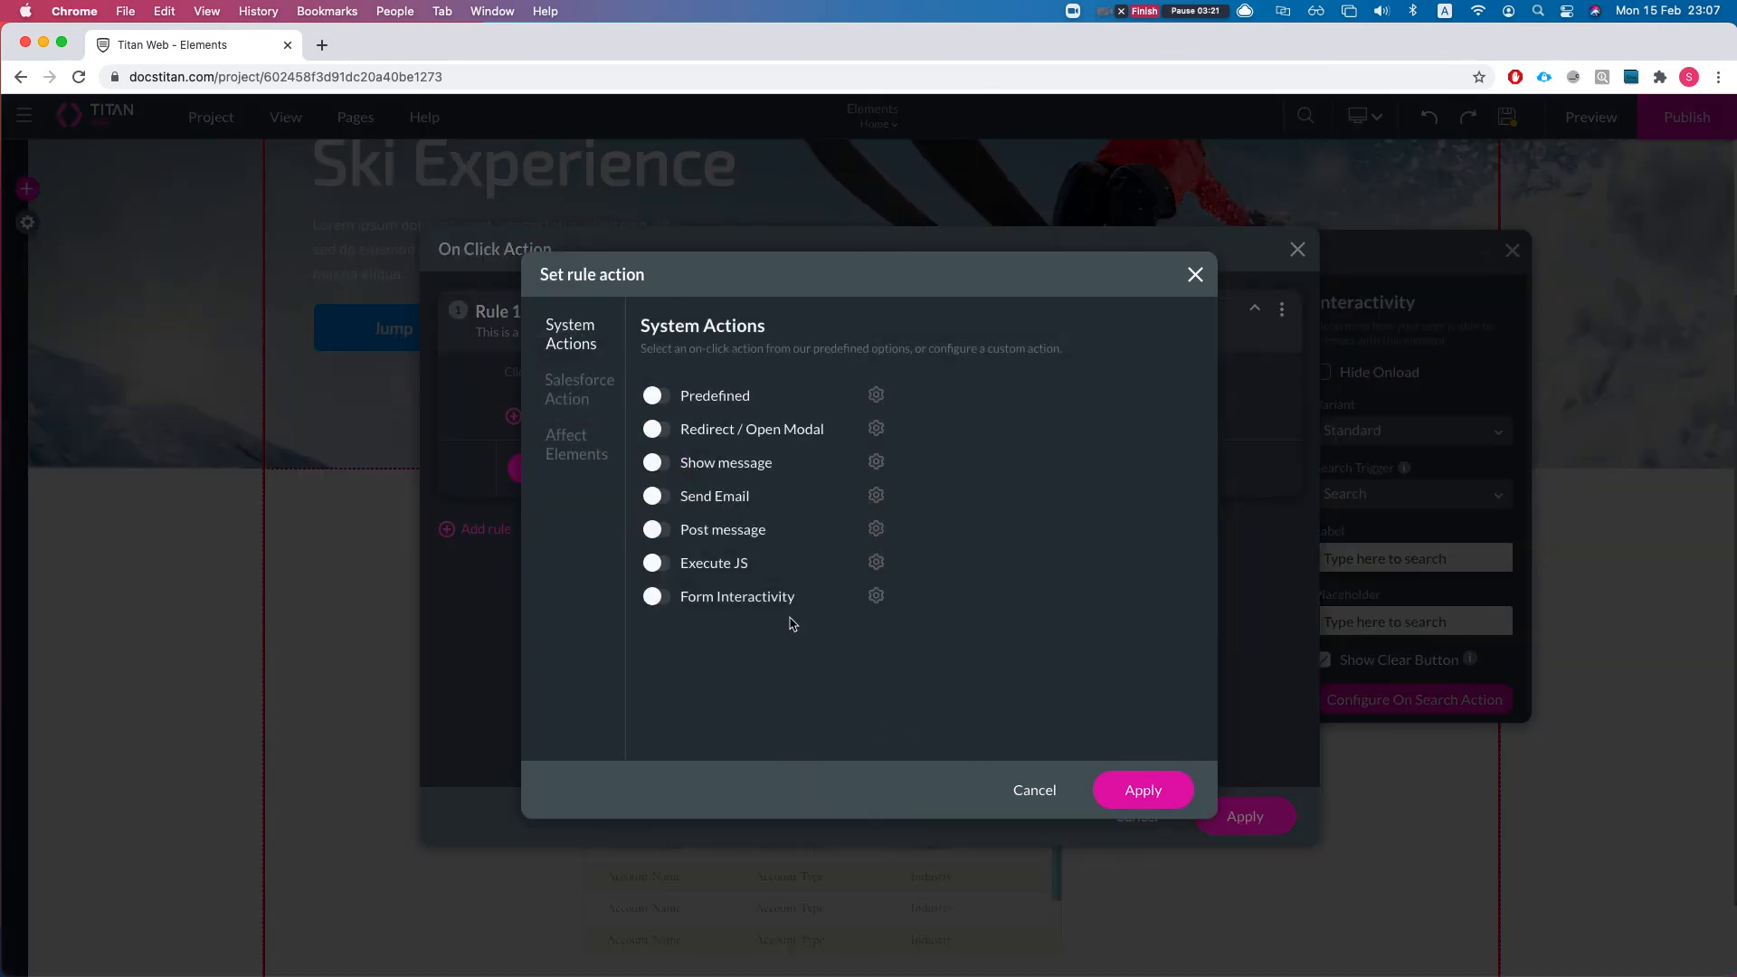
{"action": "left_click", "coordinate": [570, 392]}
{"action": "left_click", "coordinate": [757, 423]}
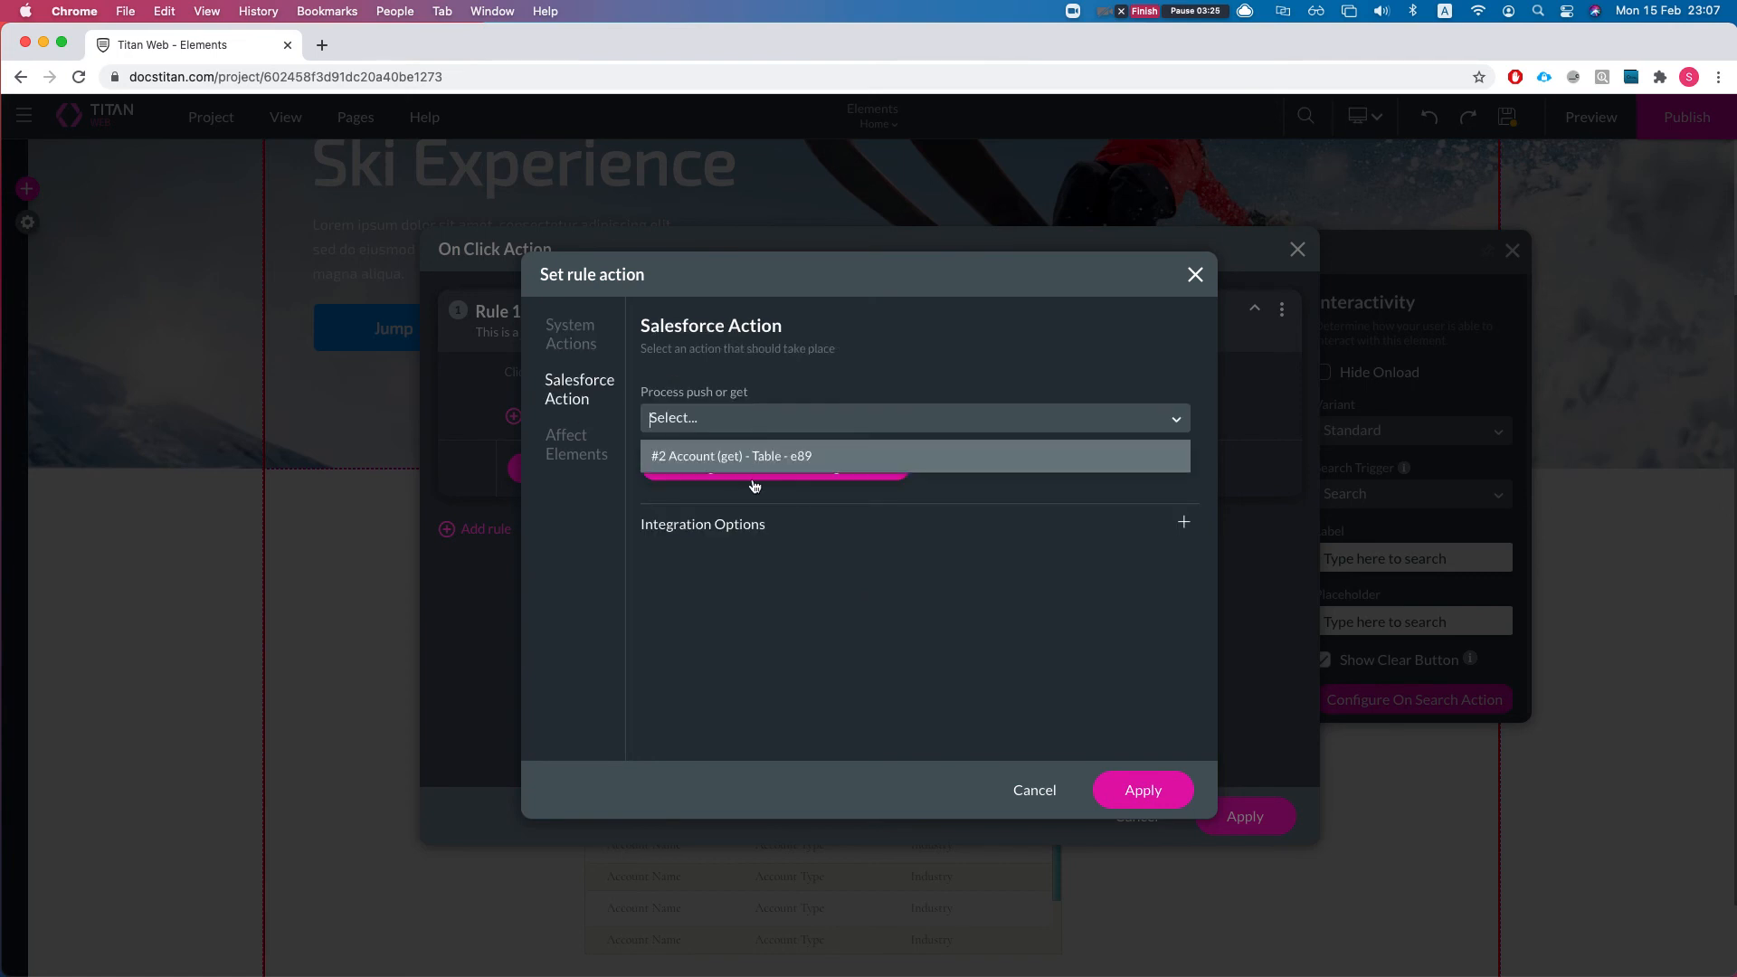
{"action": "left_click", "coordinate": [748, 457]}
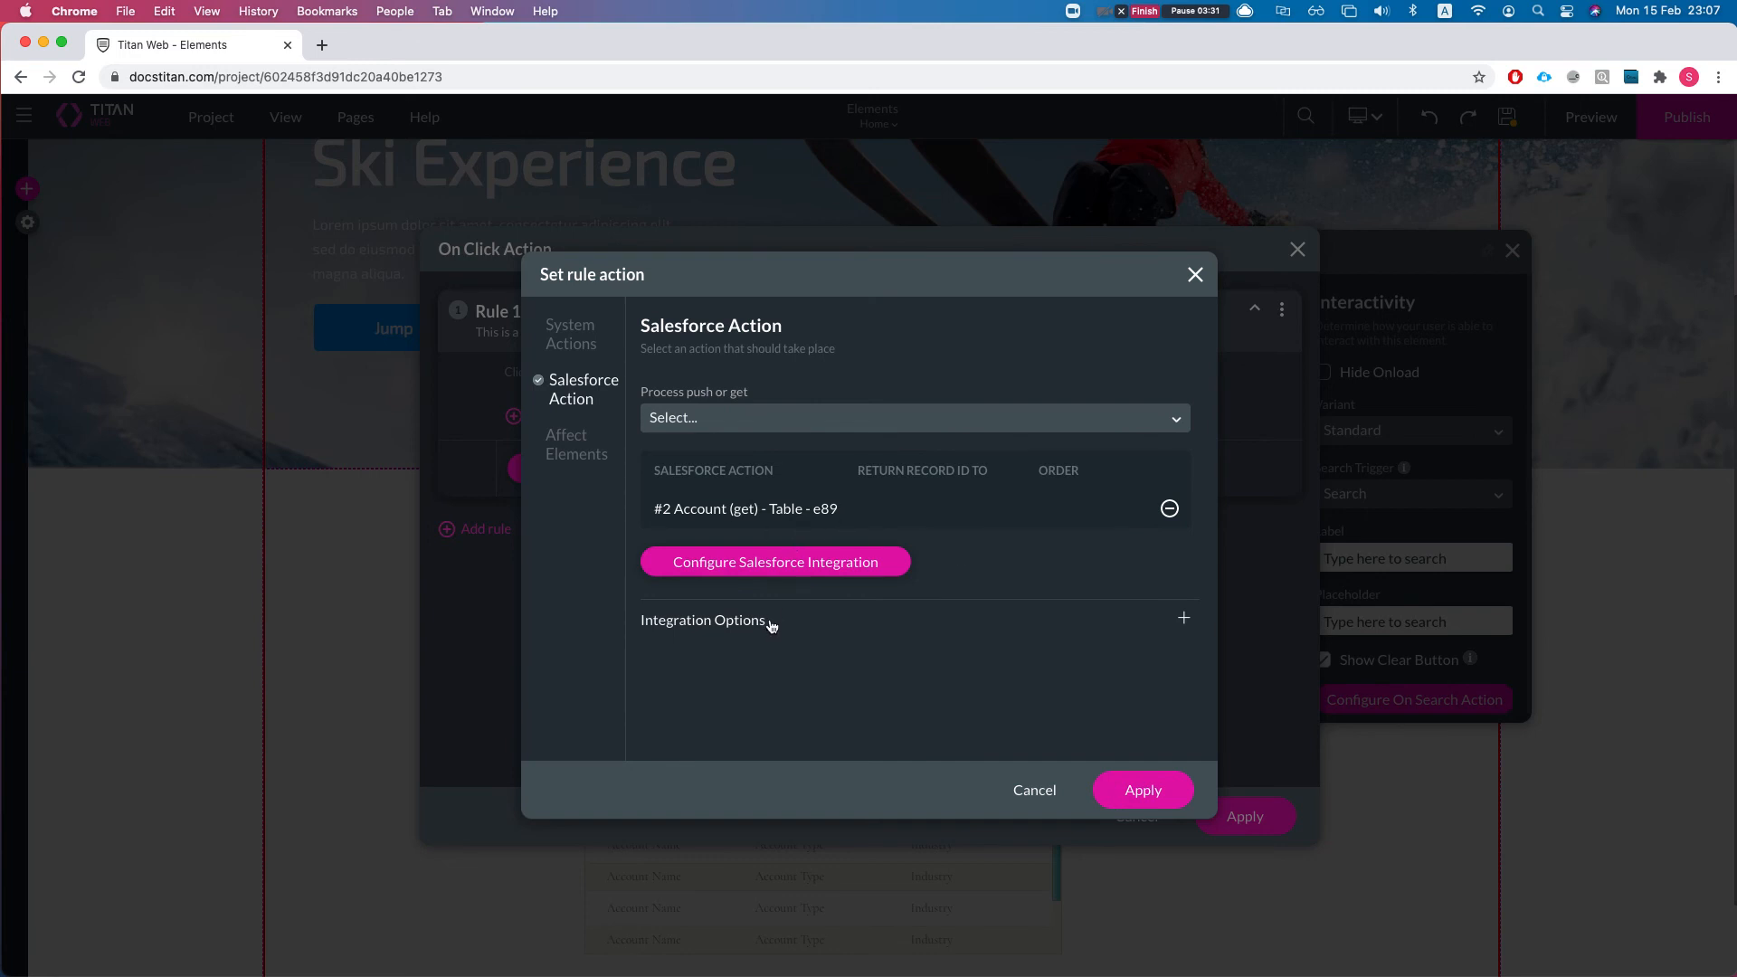
{"action": "mouse_move", "coordinate": [850, 517]}
{"action": "left_mouse_down"}
{"action": "mouse_move", "coordinate": [771, 513]}
{"action": "mouse_move", "coordinate": [848, 519]}
{"action": "left_mouse_up"}
{"action": "left_click", "coordinate": [868, 708]}
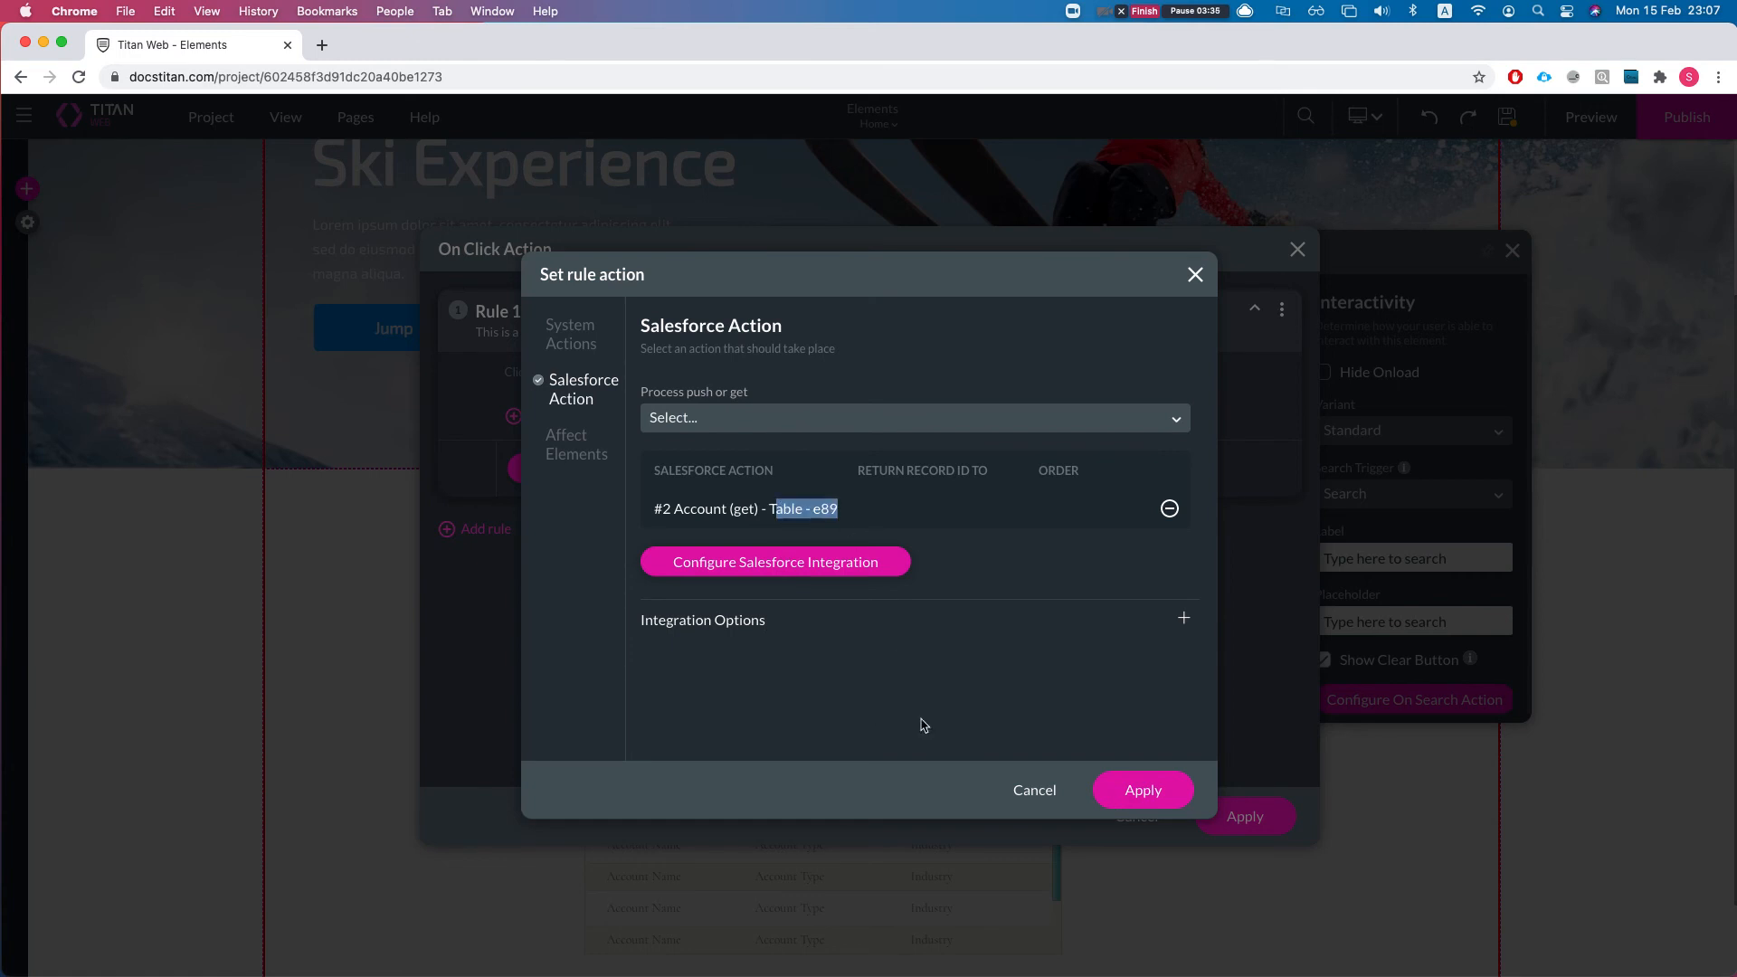
{"action": "left_click", "coordinate": [1145, 796]}
{"action": "left_click", "coordinate": [1228, 823]}
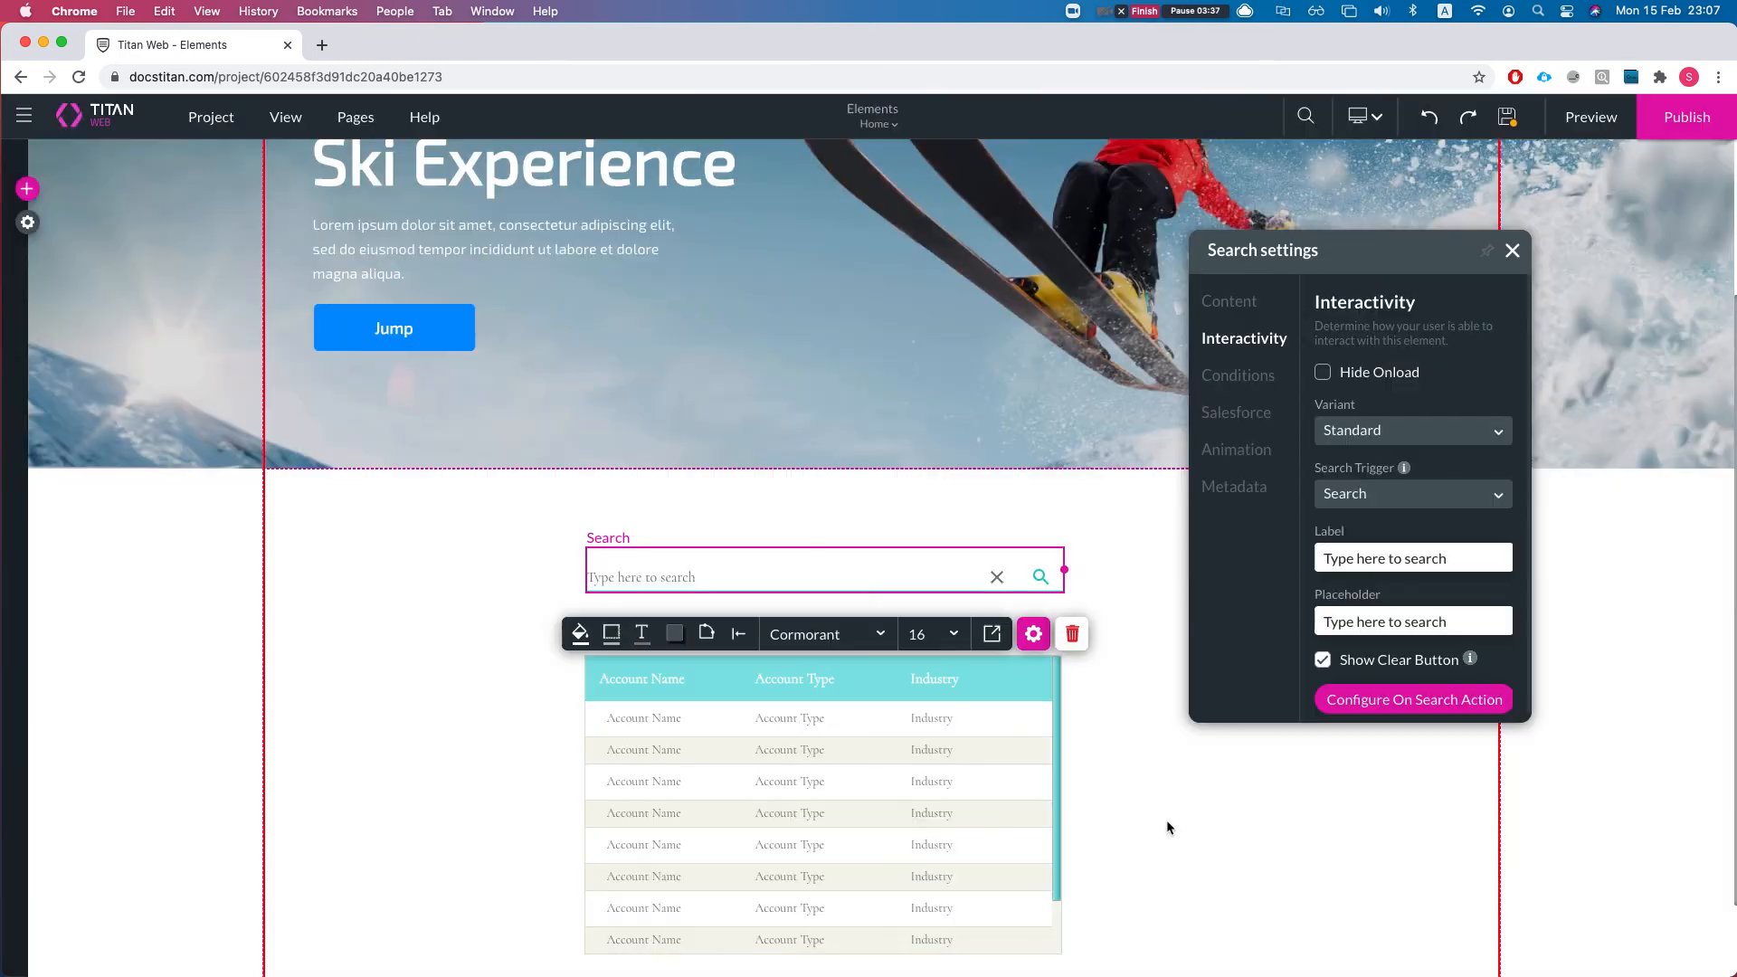
Step: Review the object settings of the #2 Account "Table - e89" get integration in the project's Salesforce integrations
{"action": "left_click", "coordinate": [28, 223]}
{"action": "left_click", "coordinate": [55, 390]}
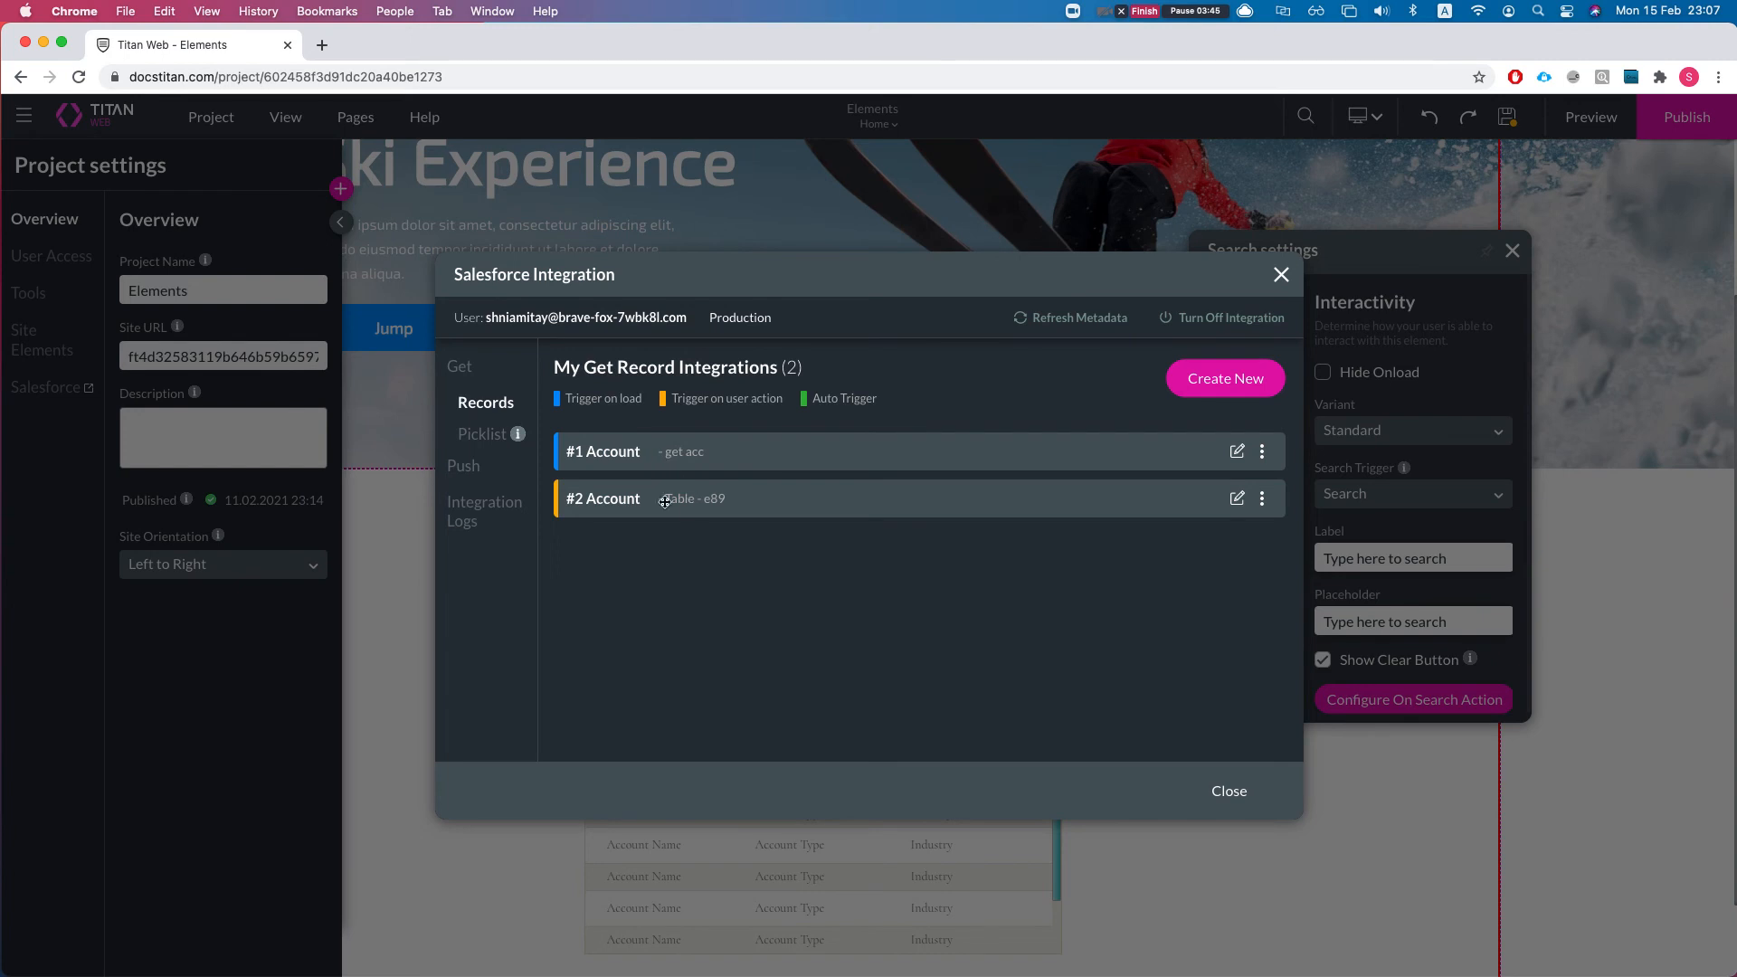
{"action": "left_click", "coordinate": [1236, 499]}
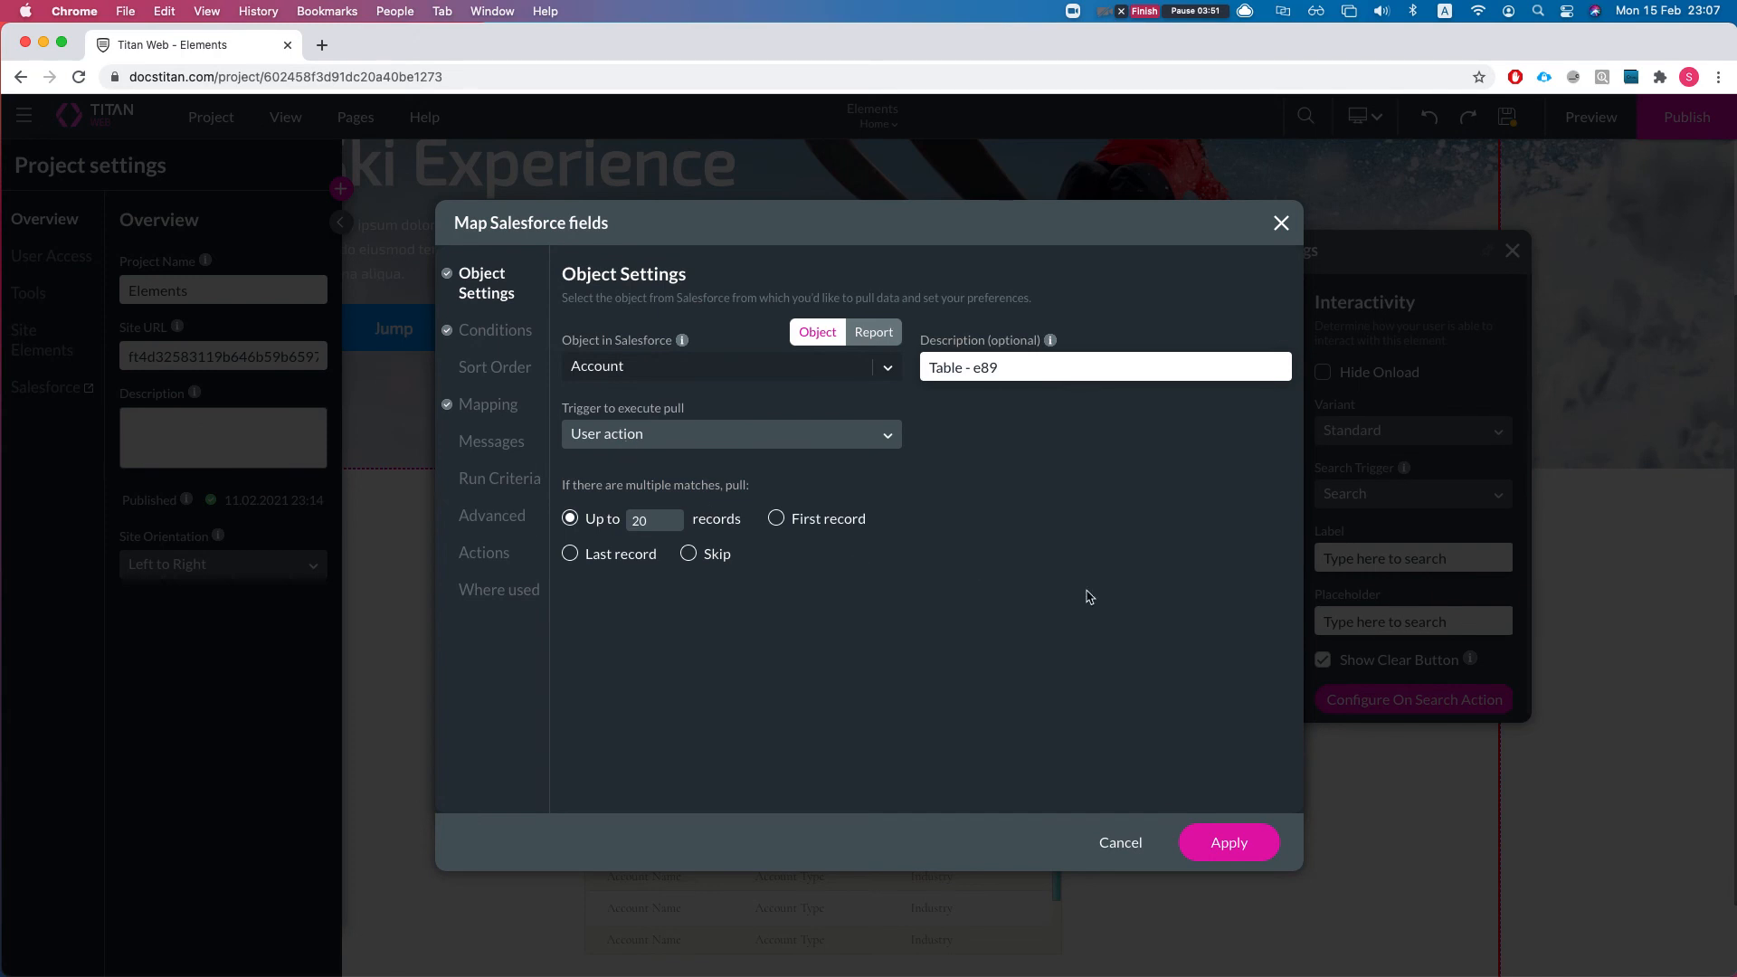
{"action": "left_click", "coordinate": [1230, 841]}
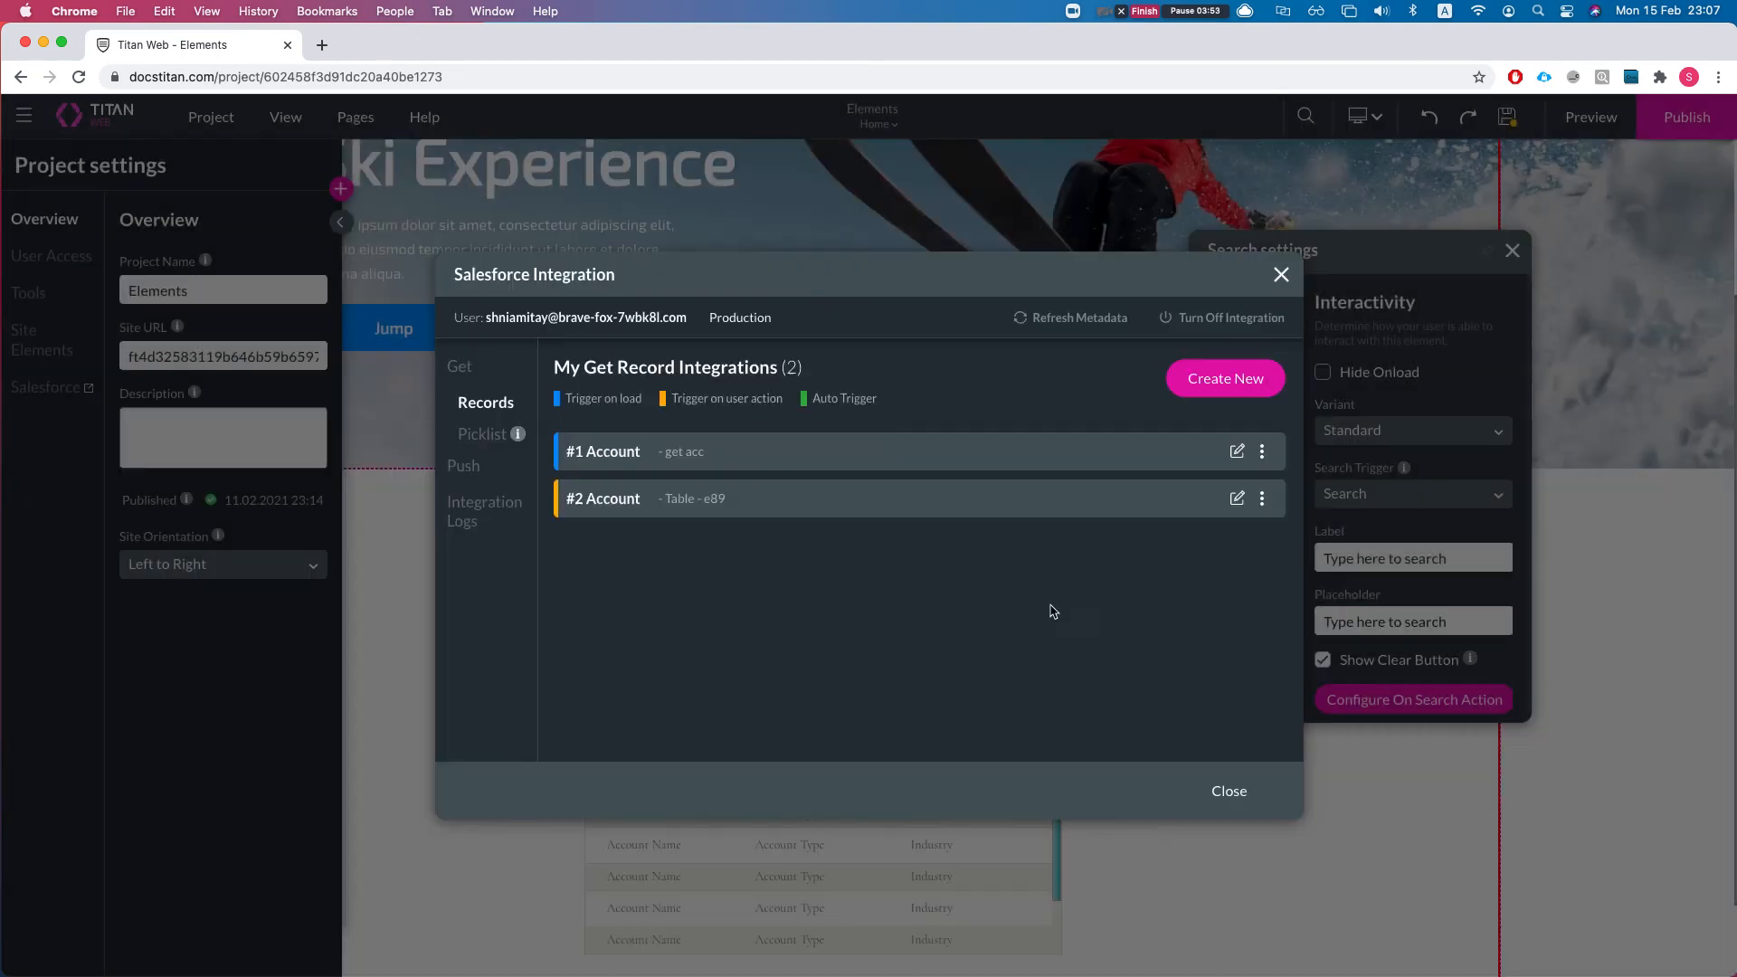
{"action": "left_click", "coordinate": [1223, 795]}
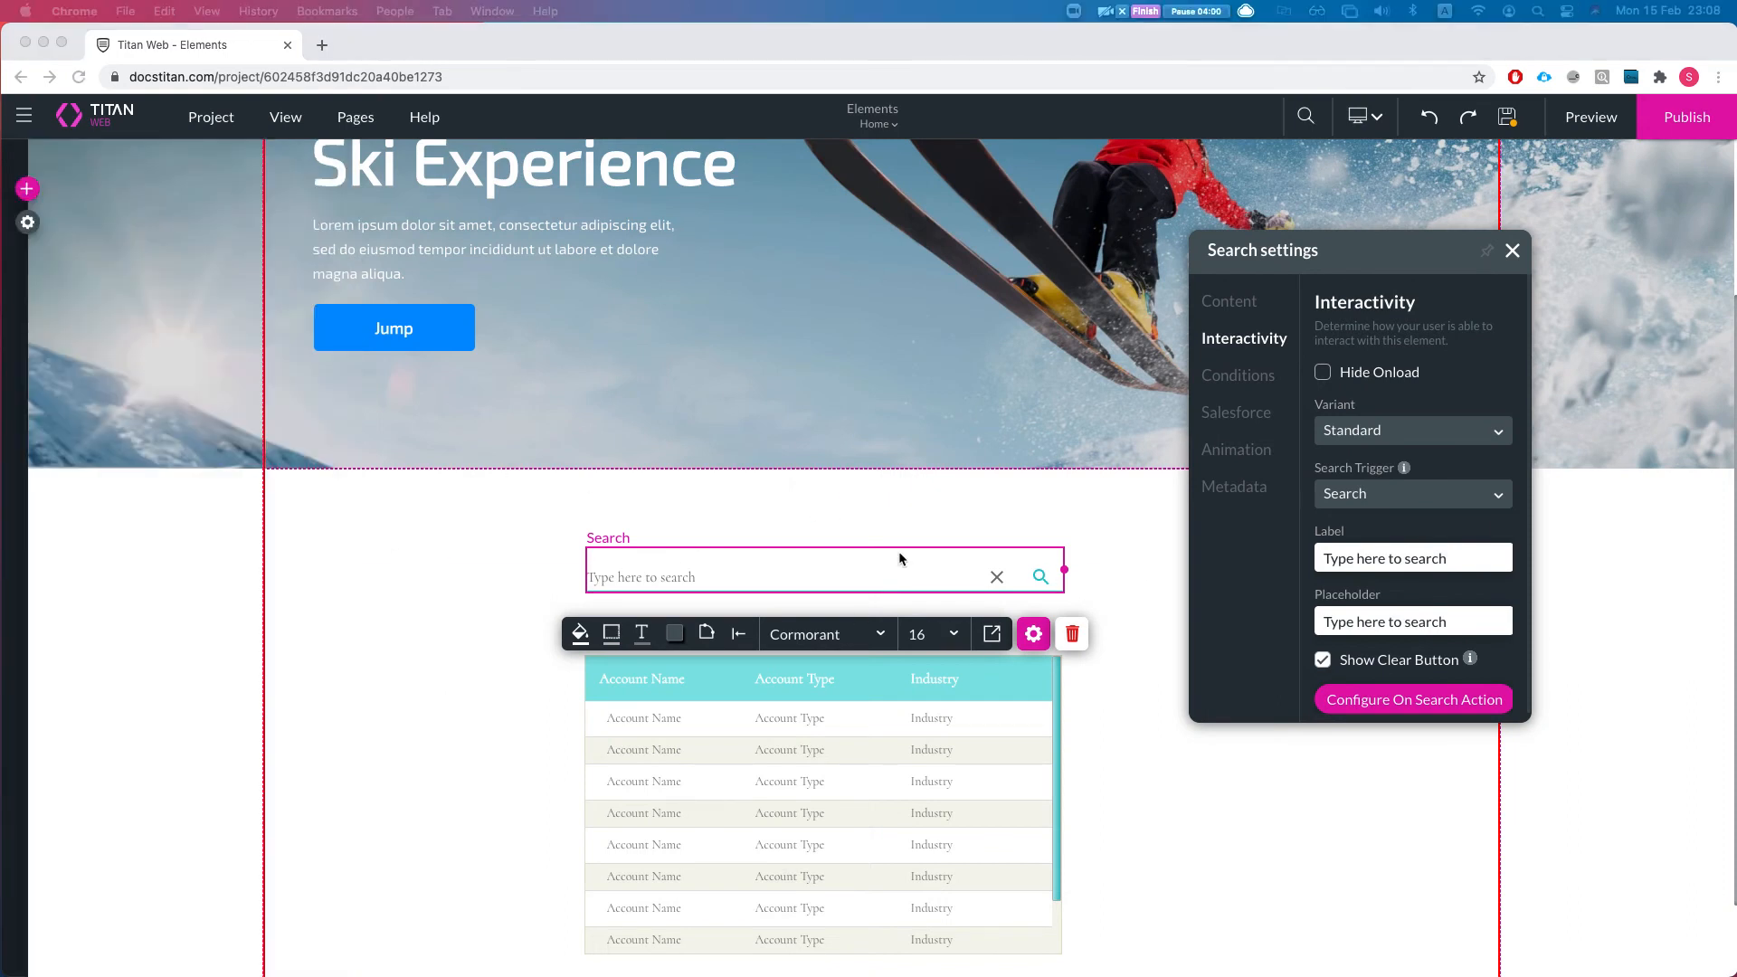
Step: Review the search field's trigger options and choose Search as the trigger
{"action": "scroll", "coordinate": [1334, 514], "scroll_direction": "down", "scroll_amount": 1}
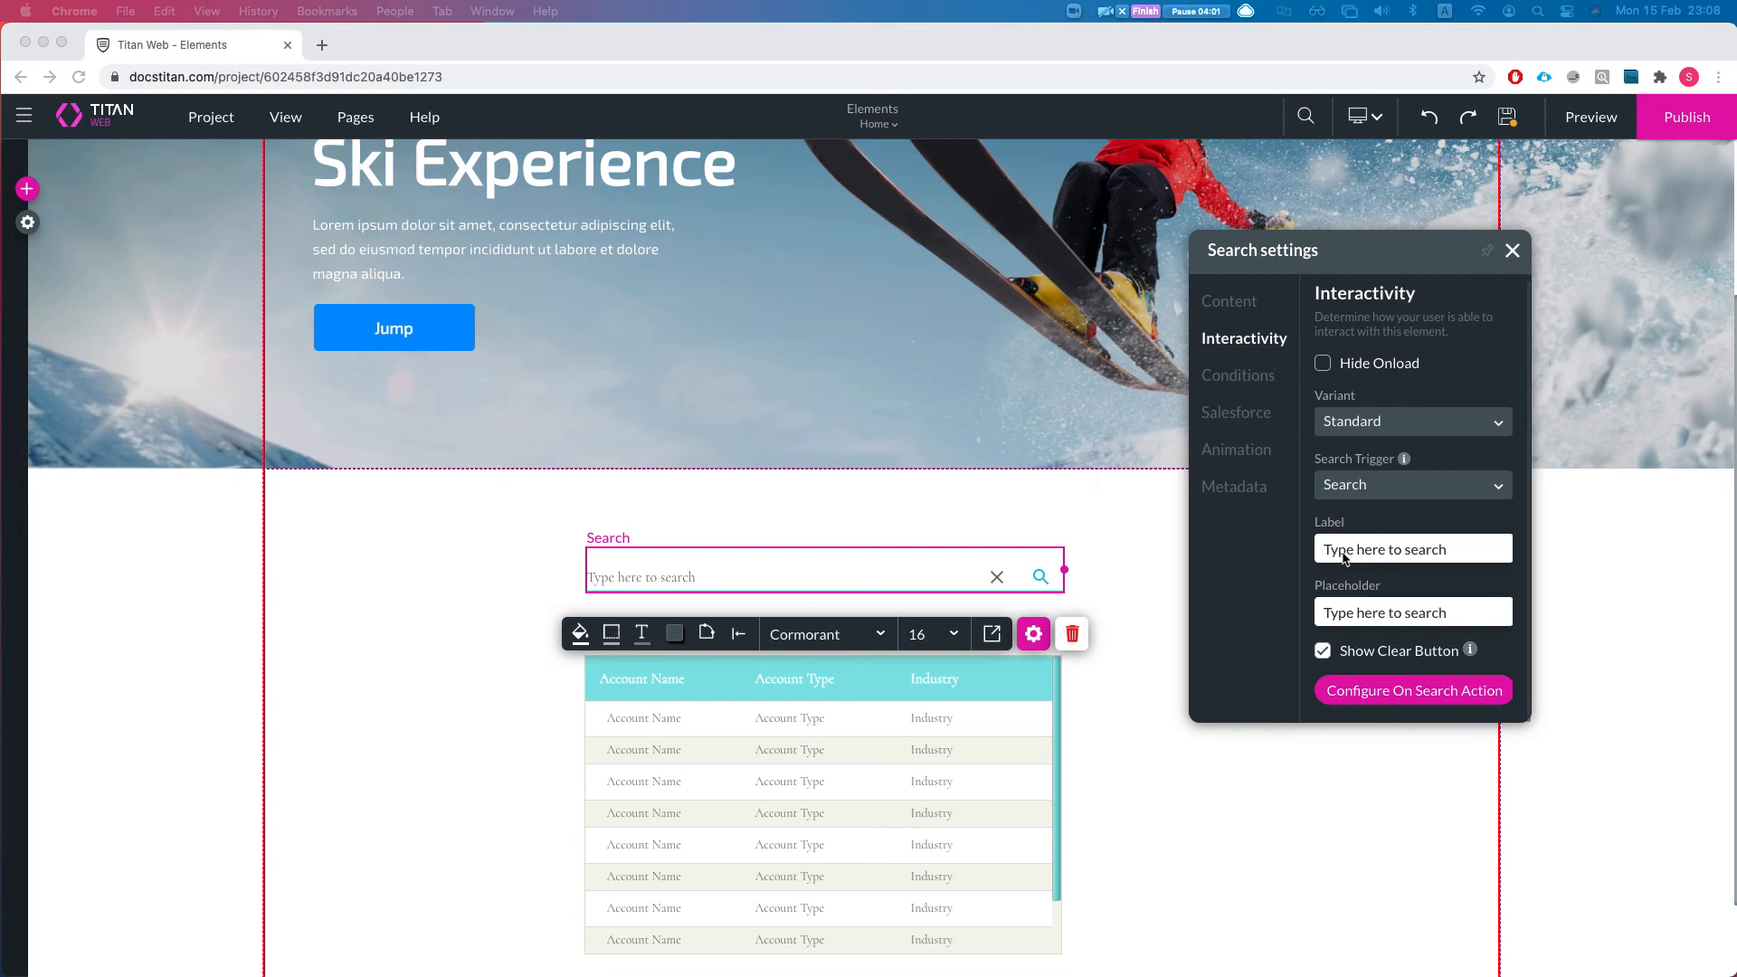
{"action": "left_click", "coordinate": [1370, 493]}
{"action": "left_click", "coordinate": [1377, 493]}
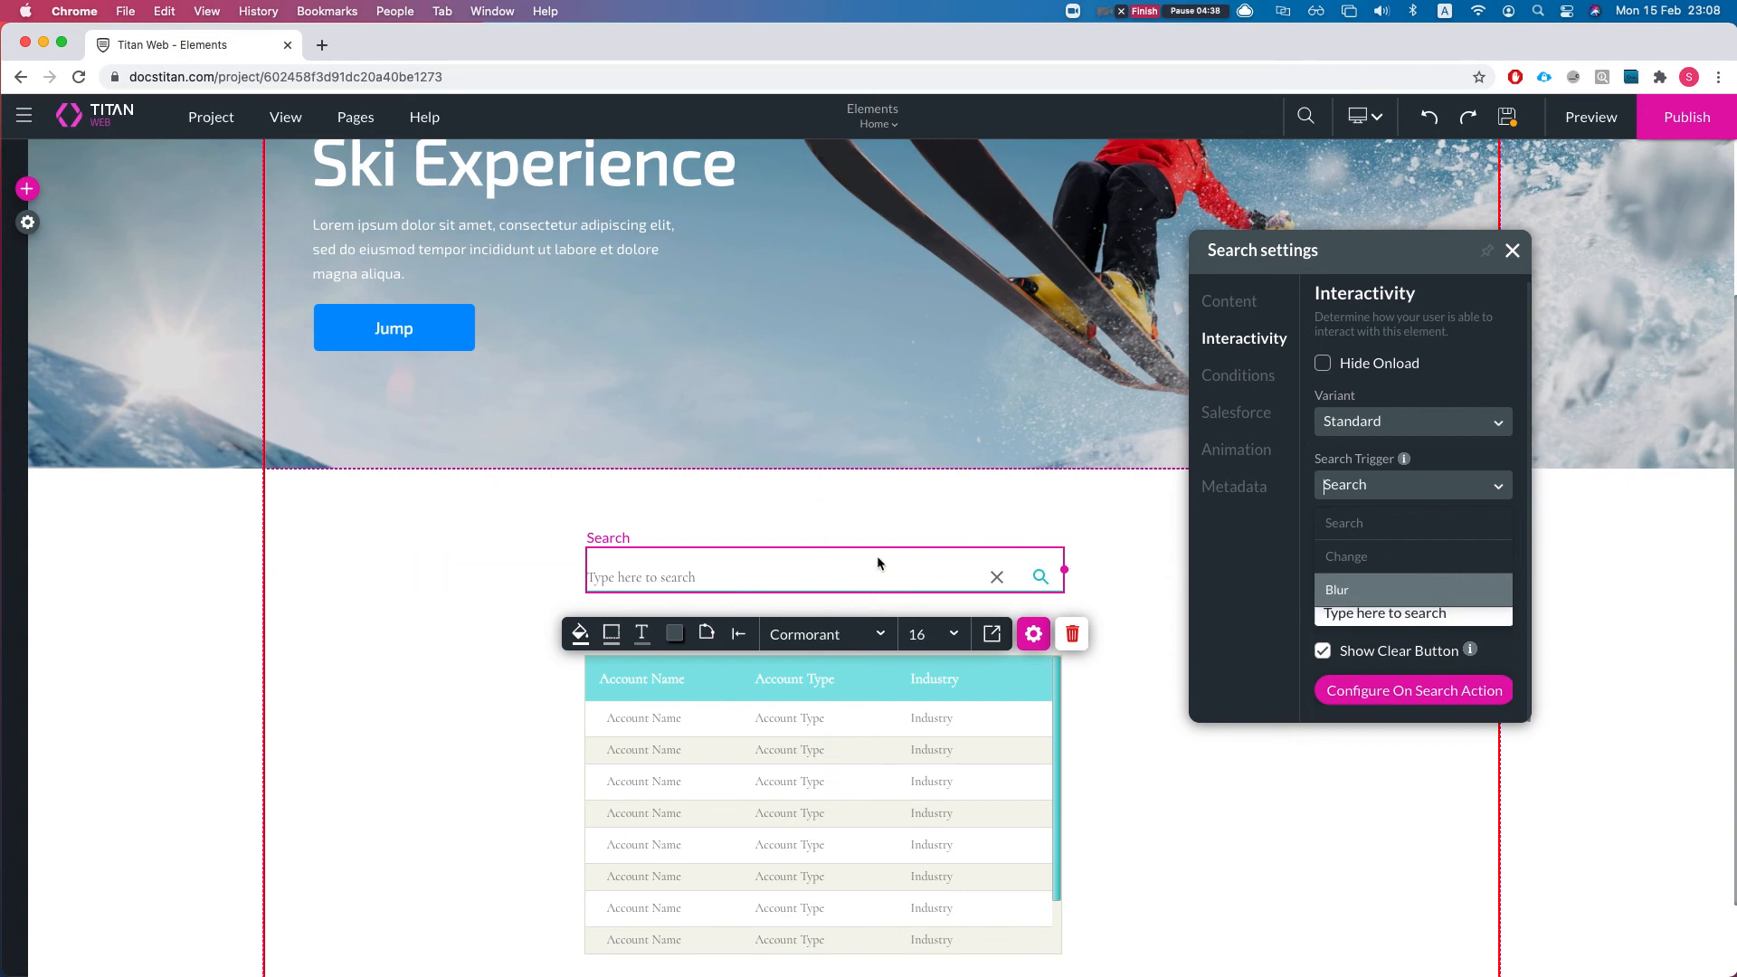
{"action": "left_click", "coordinate": [1359, 530]}
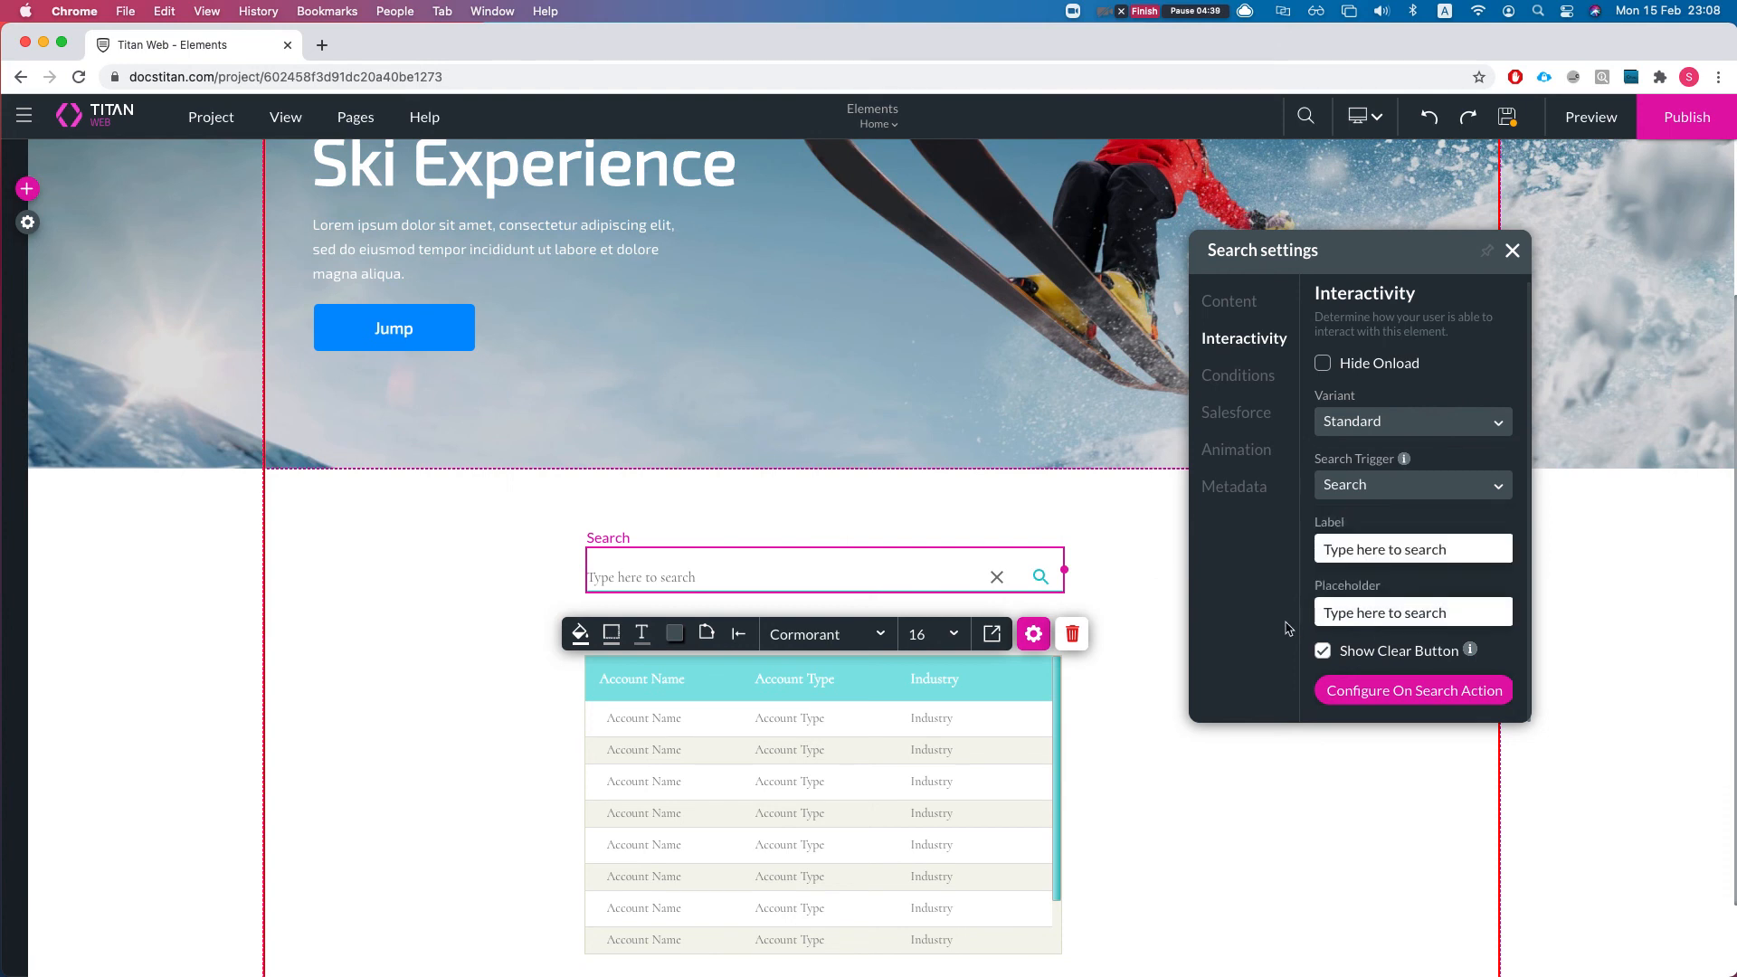
{"action": "left_click", "coordinate": [1122, 744]}
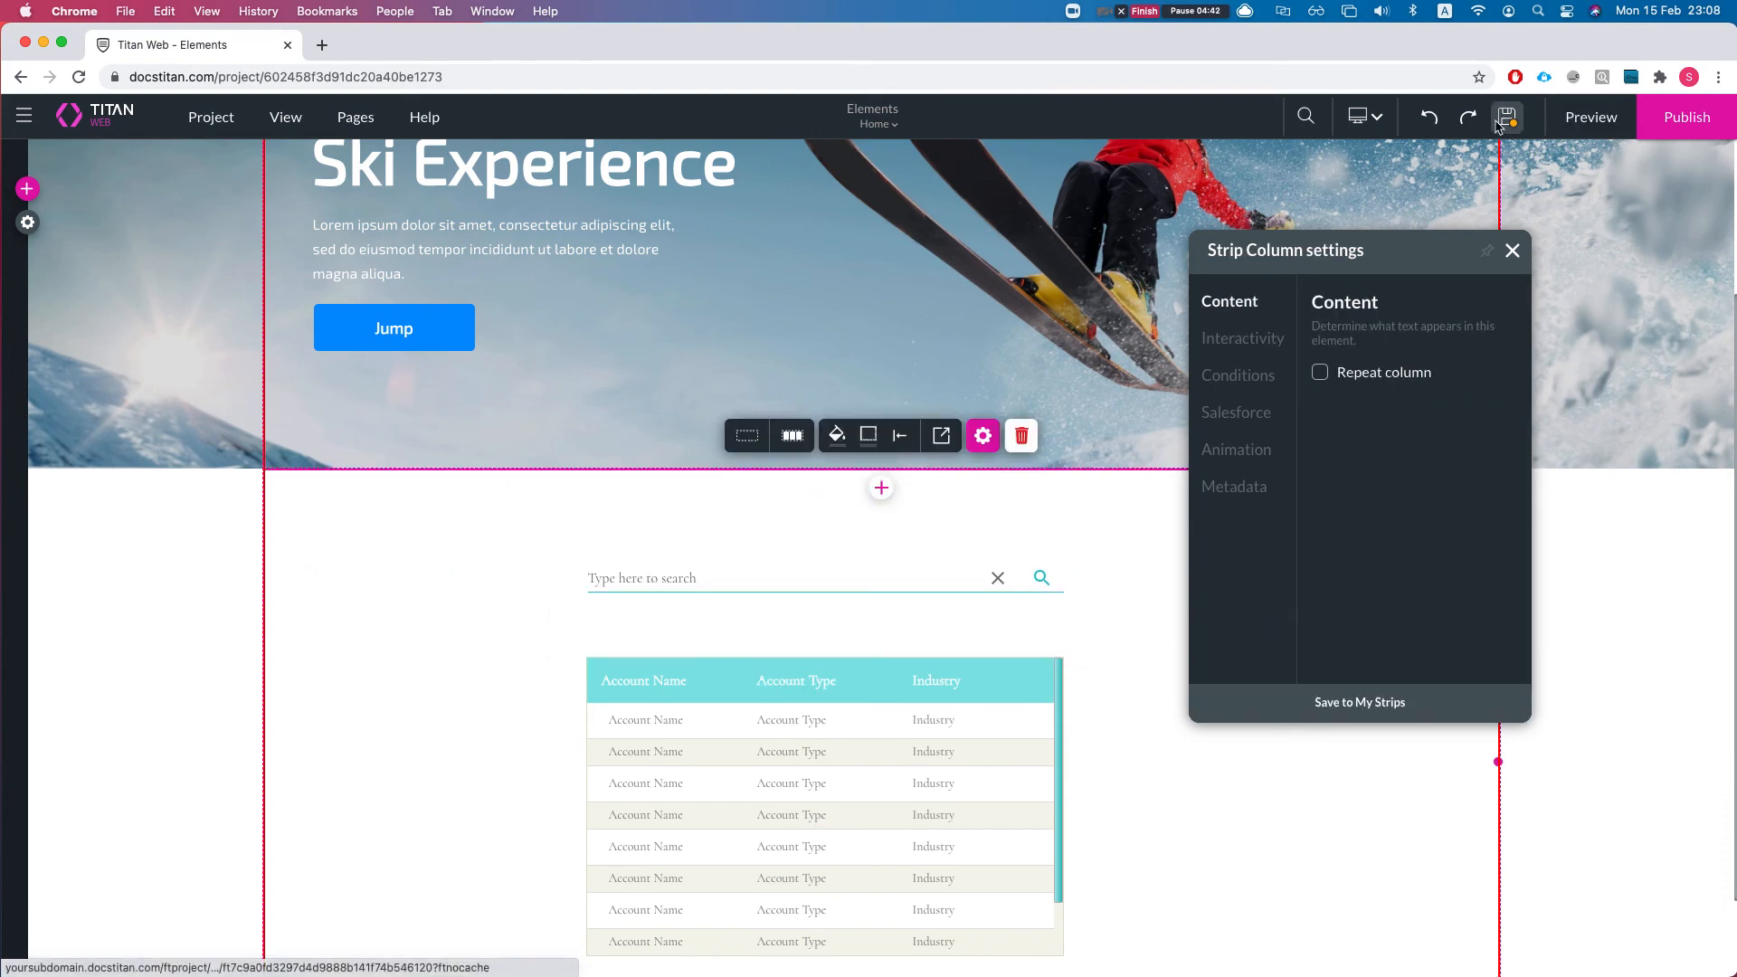
Step: Preview the page and examine the account rows loaded in the table below the search field
{"action": "left_click", "coordinate": [1585, 120]}
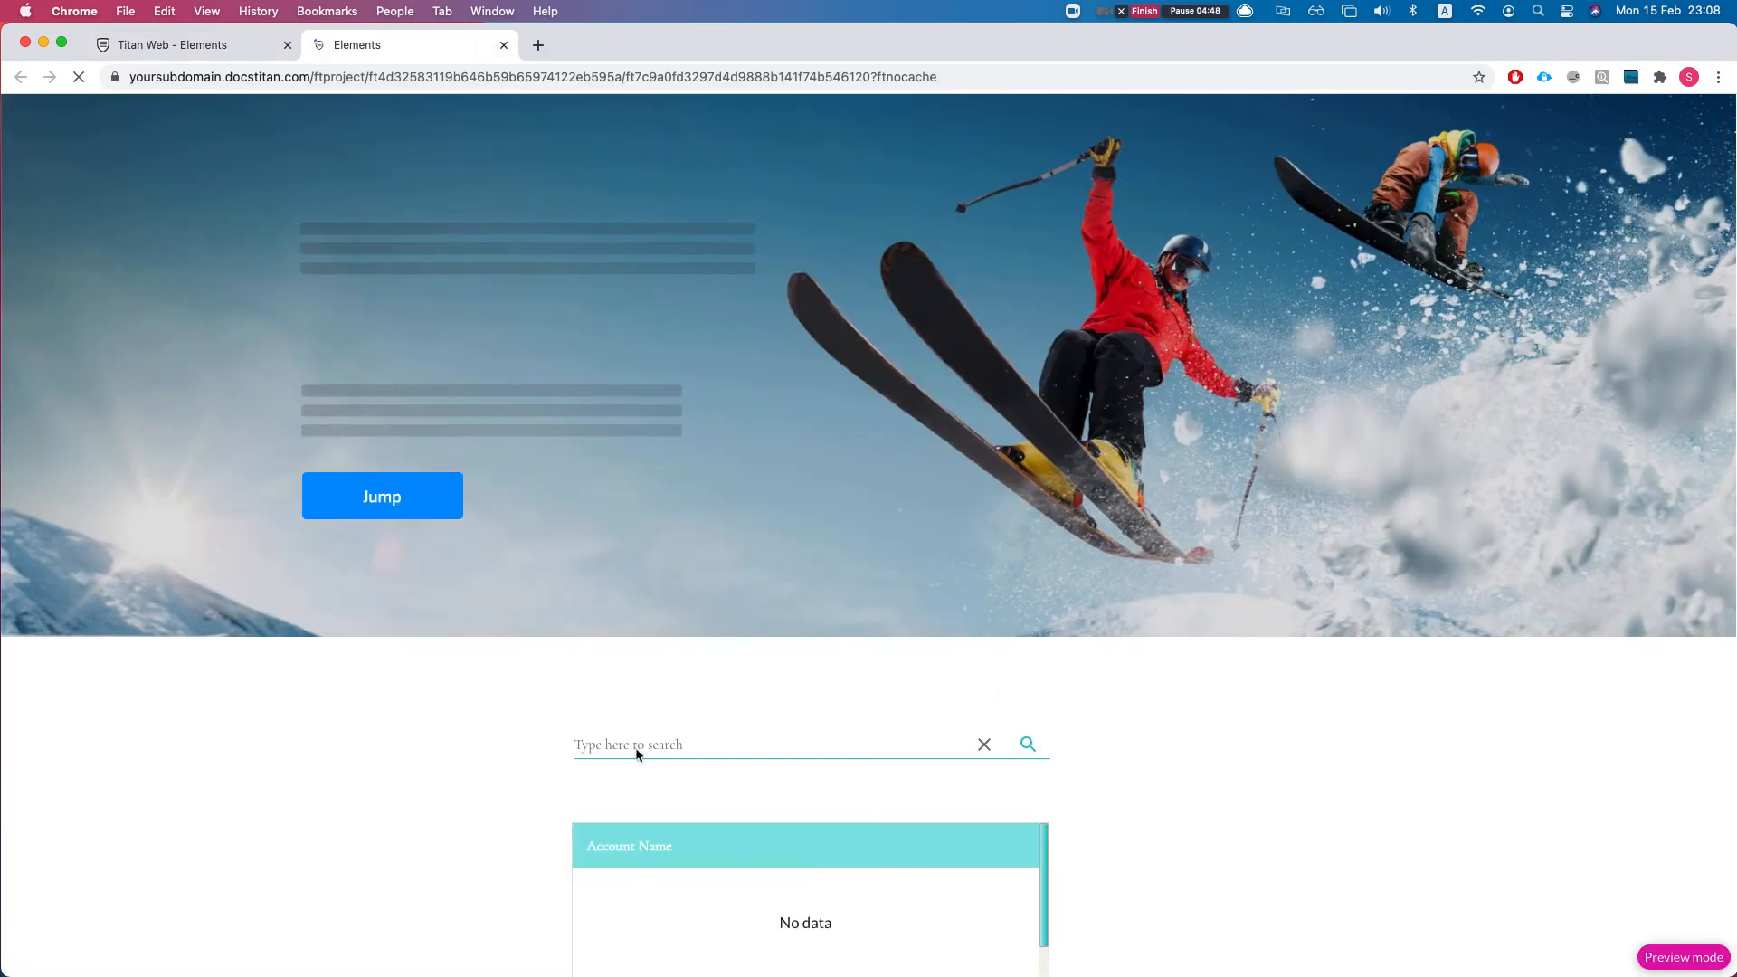
{"action": "scroll", "coordinate": [776, 760], "scroll_direction": "down", "scroll_amount": 2}
{"action": "scroll", "coordinate": [796, 712], "scroll_direction": "down", "scroll_amount": 1}
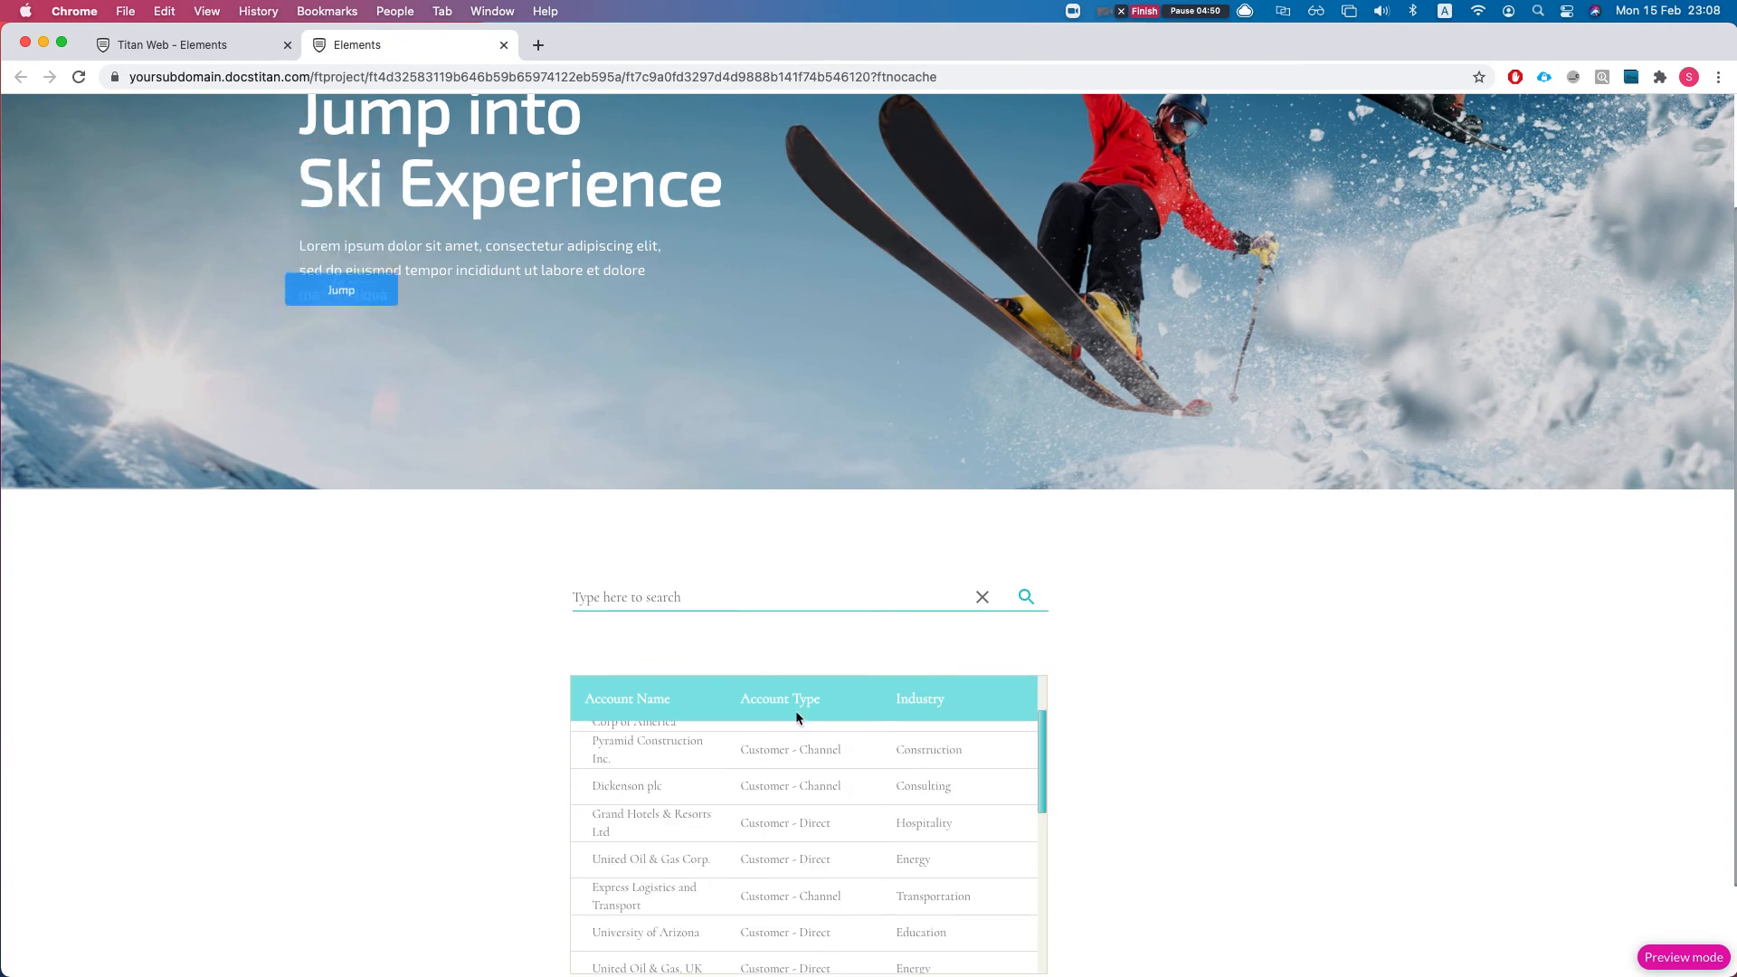
{"action": "scroll", "coordinate": [436, 730], "scroll_direction": "down", "scroll_amount": 1}
{"action": "scroll", "coordinate": [502, 719], "scroll_direction": "up", "scroll_amount": 1}
{"action": "left_click", "coordinate": [208, 47]}
{"action": "left_click", "coordinate": [828, 816]}
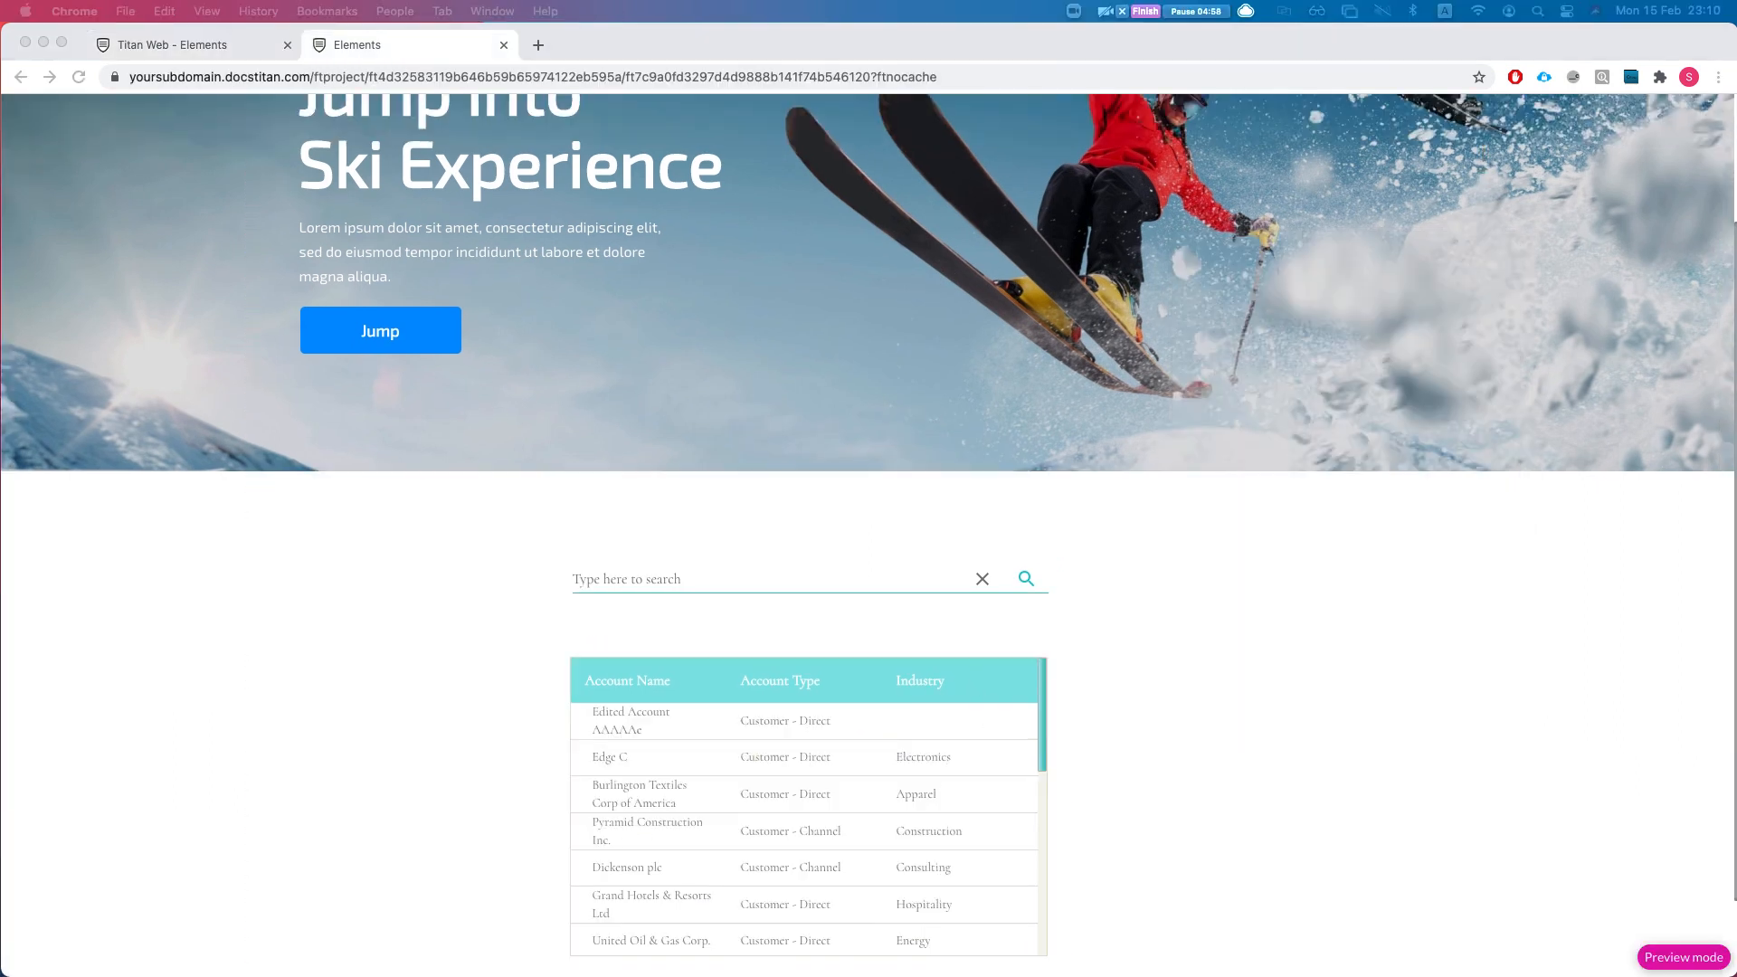
Step: Reload the preview page and search the account table for "gene"
{"action": "left_click", "coordinate": [354, 525]}
{"action": "key", "text": "super+r"}
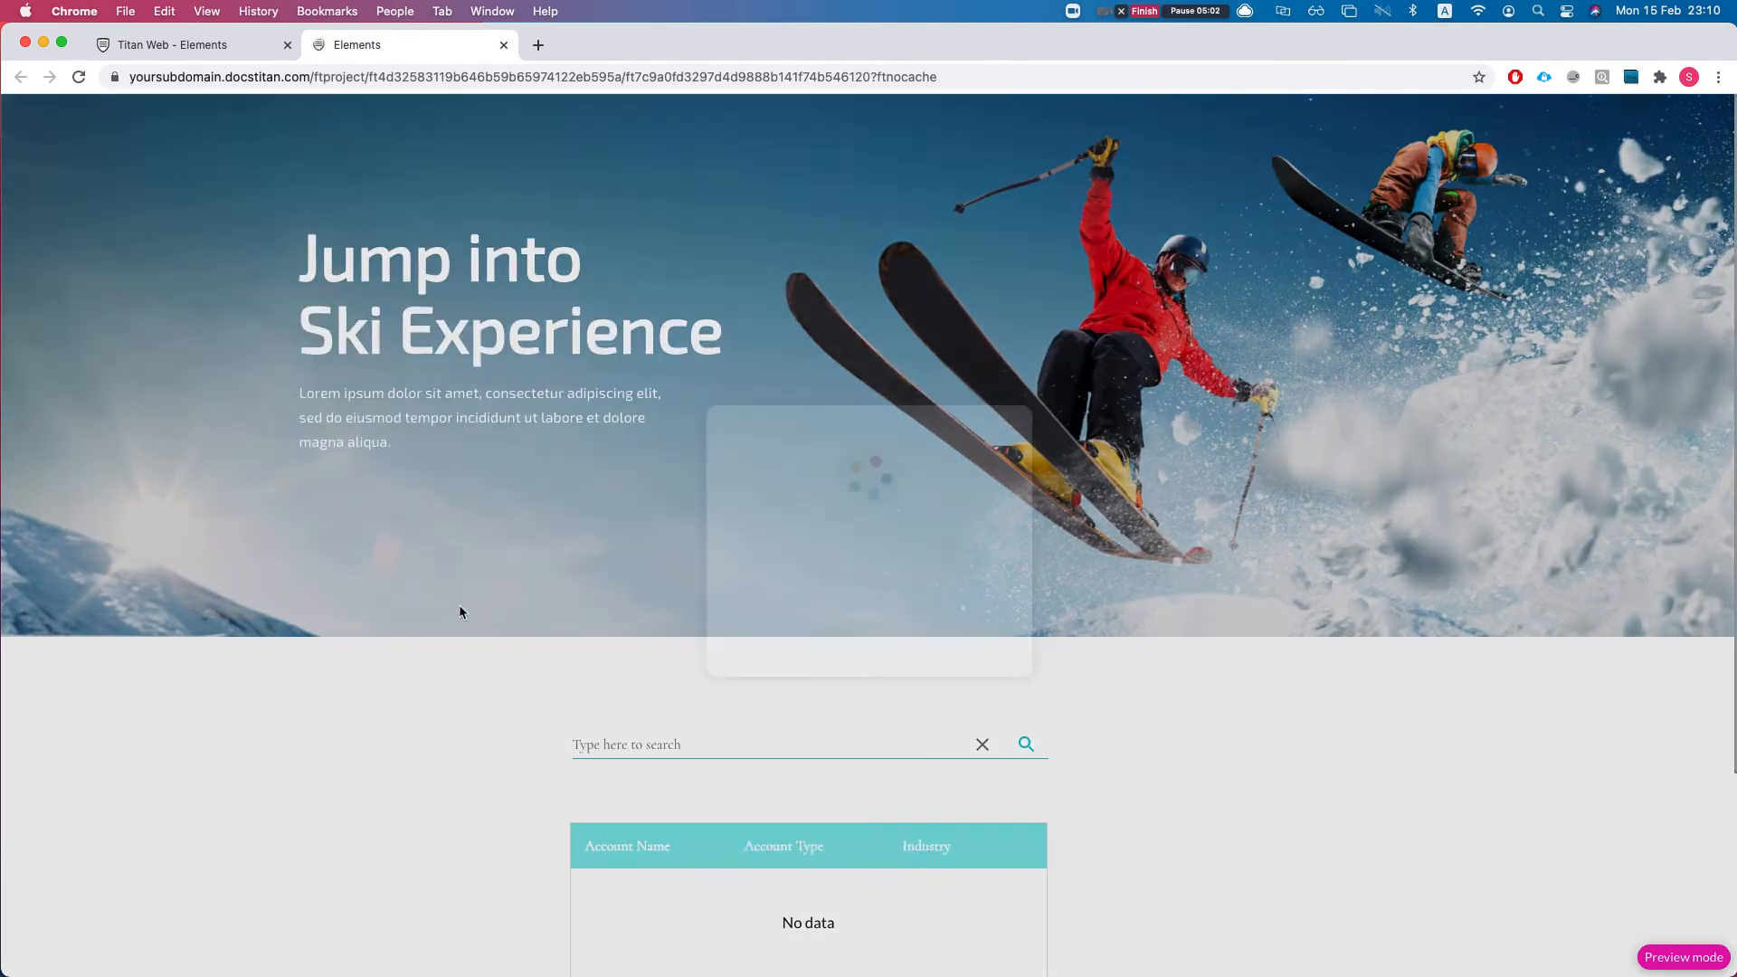
{"action": "scroll", "coordinate": [669, 615], "scroll_direction": "down", "scroll_amount": 3}
{"action": "left_click", "coordinate": [683, 564]}
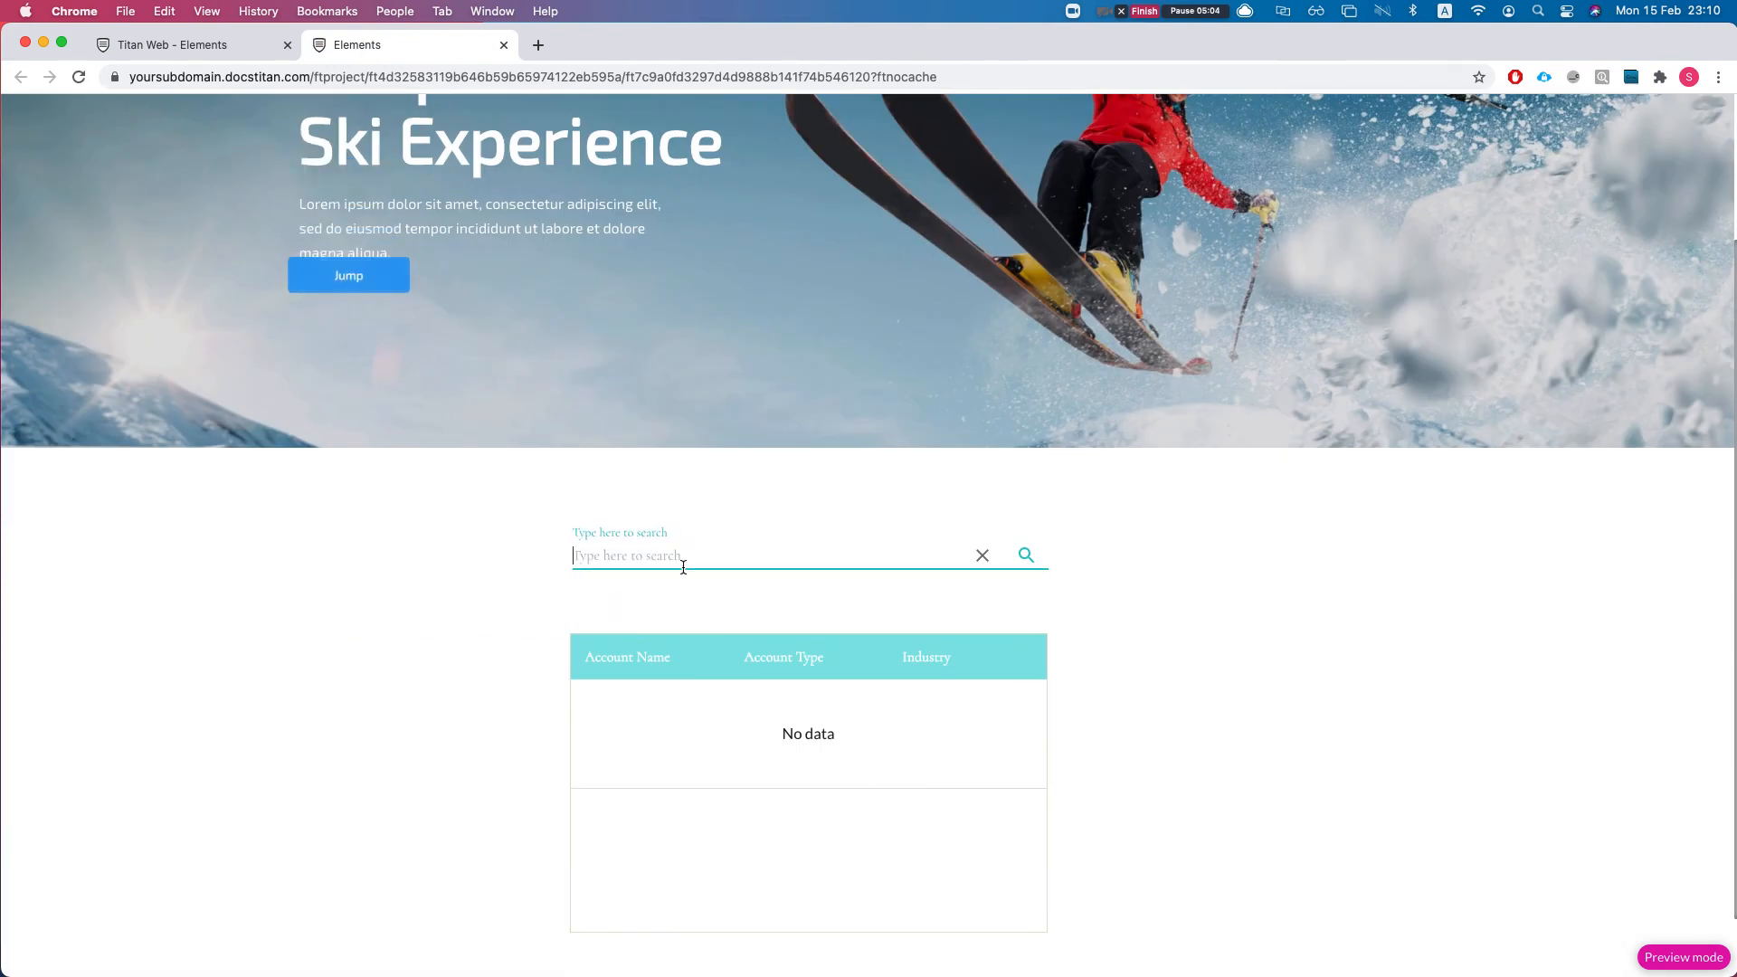
{"action": "type", "text": "gene"}
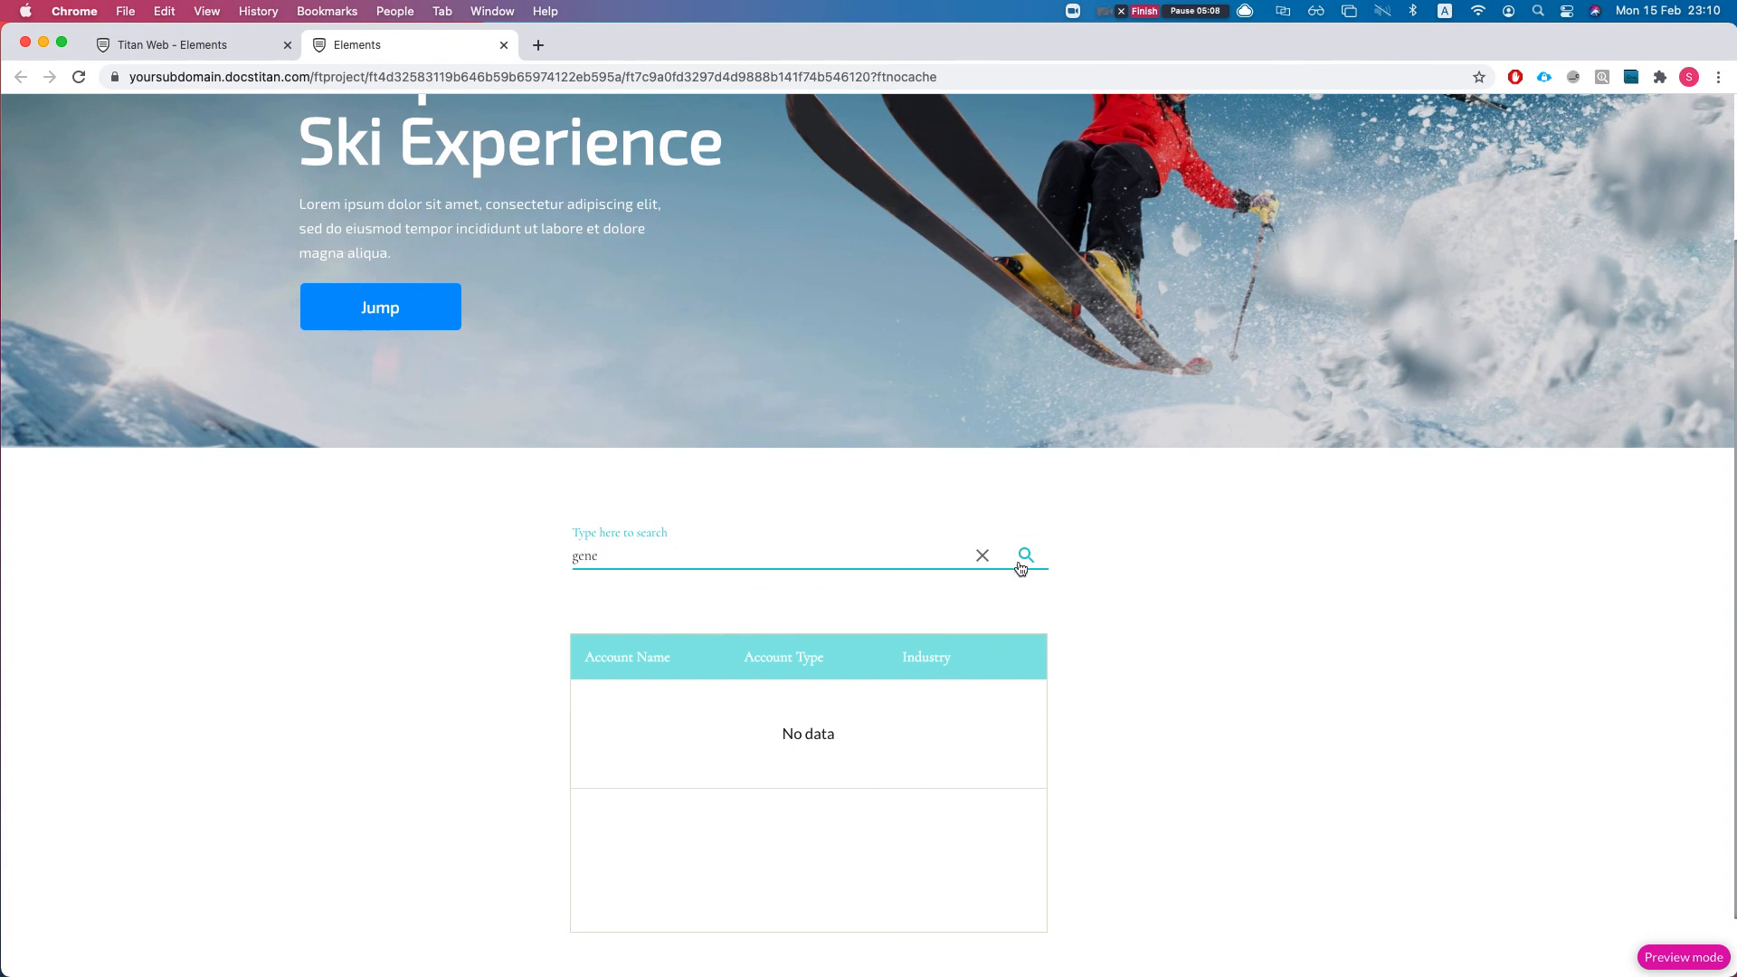
{"action": "left_click", "coordinate": [1024, 561]}
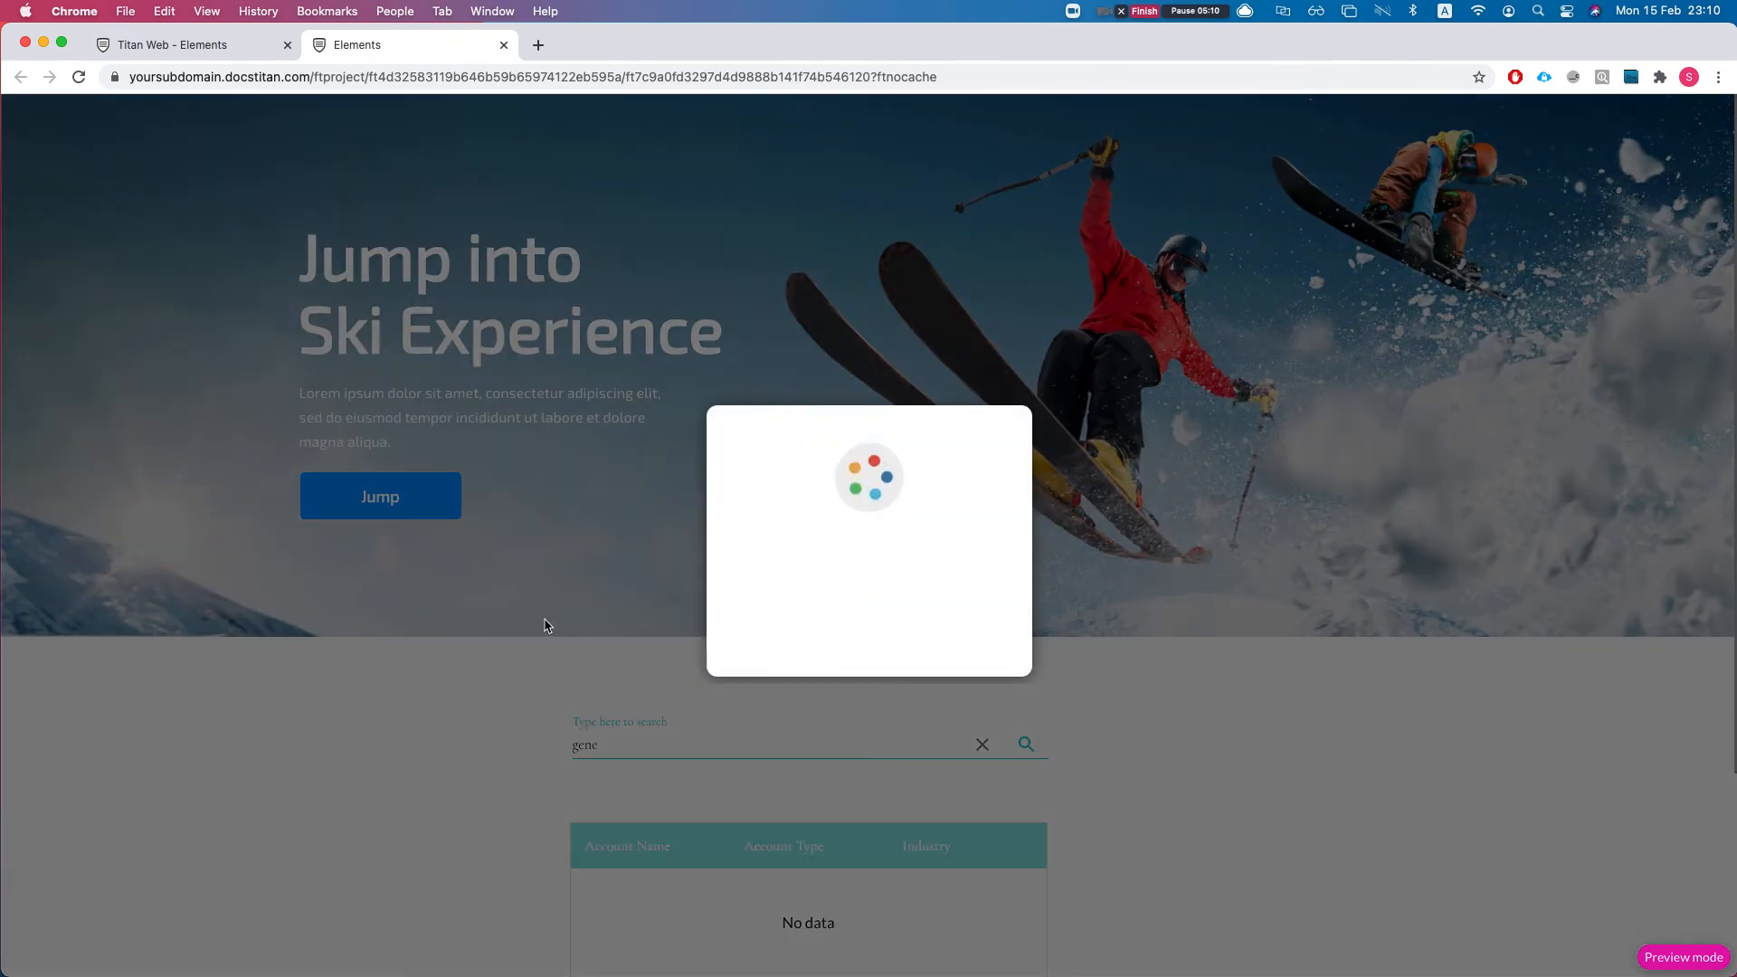
{"action": "scroll", "coordinate": [551, 609], "scroll_direction": "down", "scroll_amount": 3}
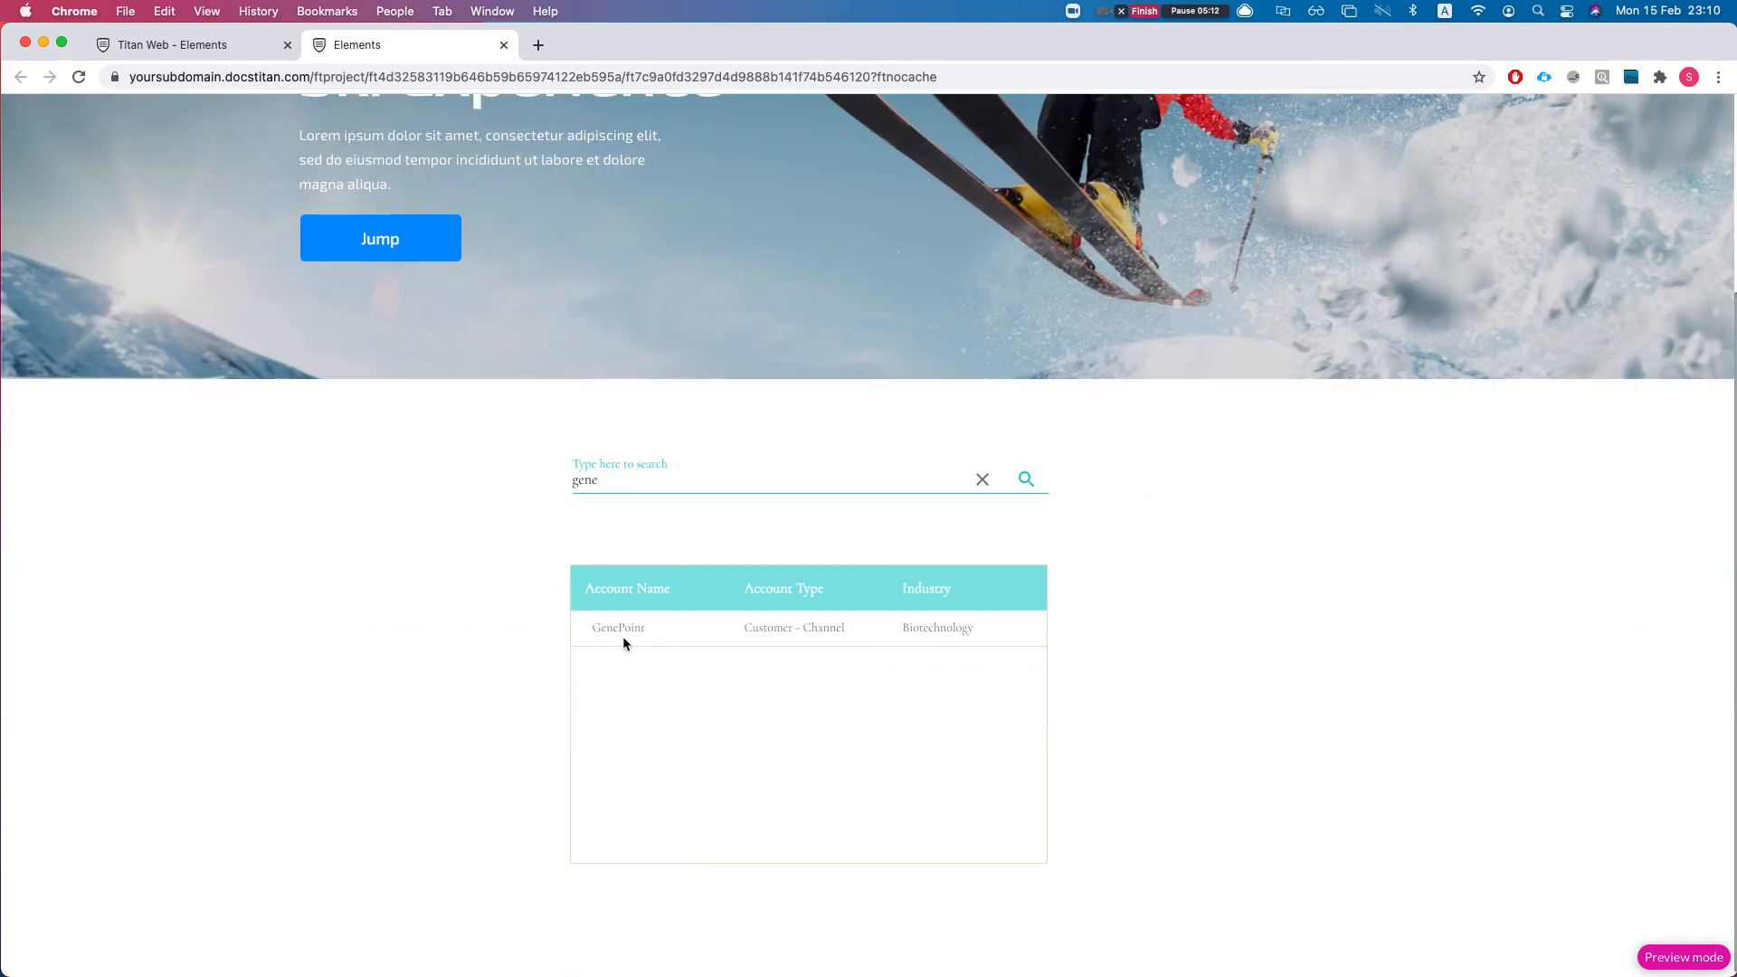
Step: Replace the search text with "g" and run the account search again
{"action": "double_click", "coordinate": [603, 477]}
{"action": "type", "text": "g"}
{"action": "left_click", "coordinate": [1025, 482]}
{"action": "scroll", "coordinate": [600, 650], "scroll_direction": "down", "scroll_amount": 3}
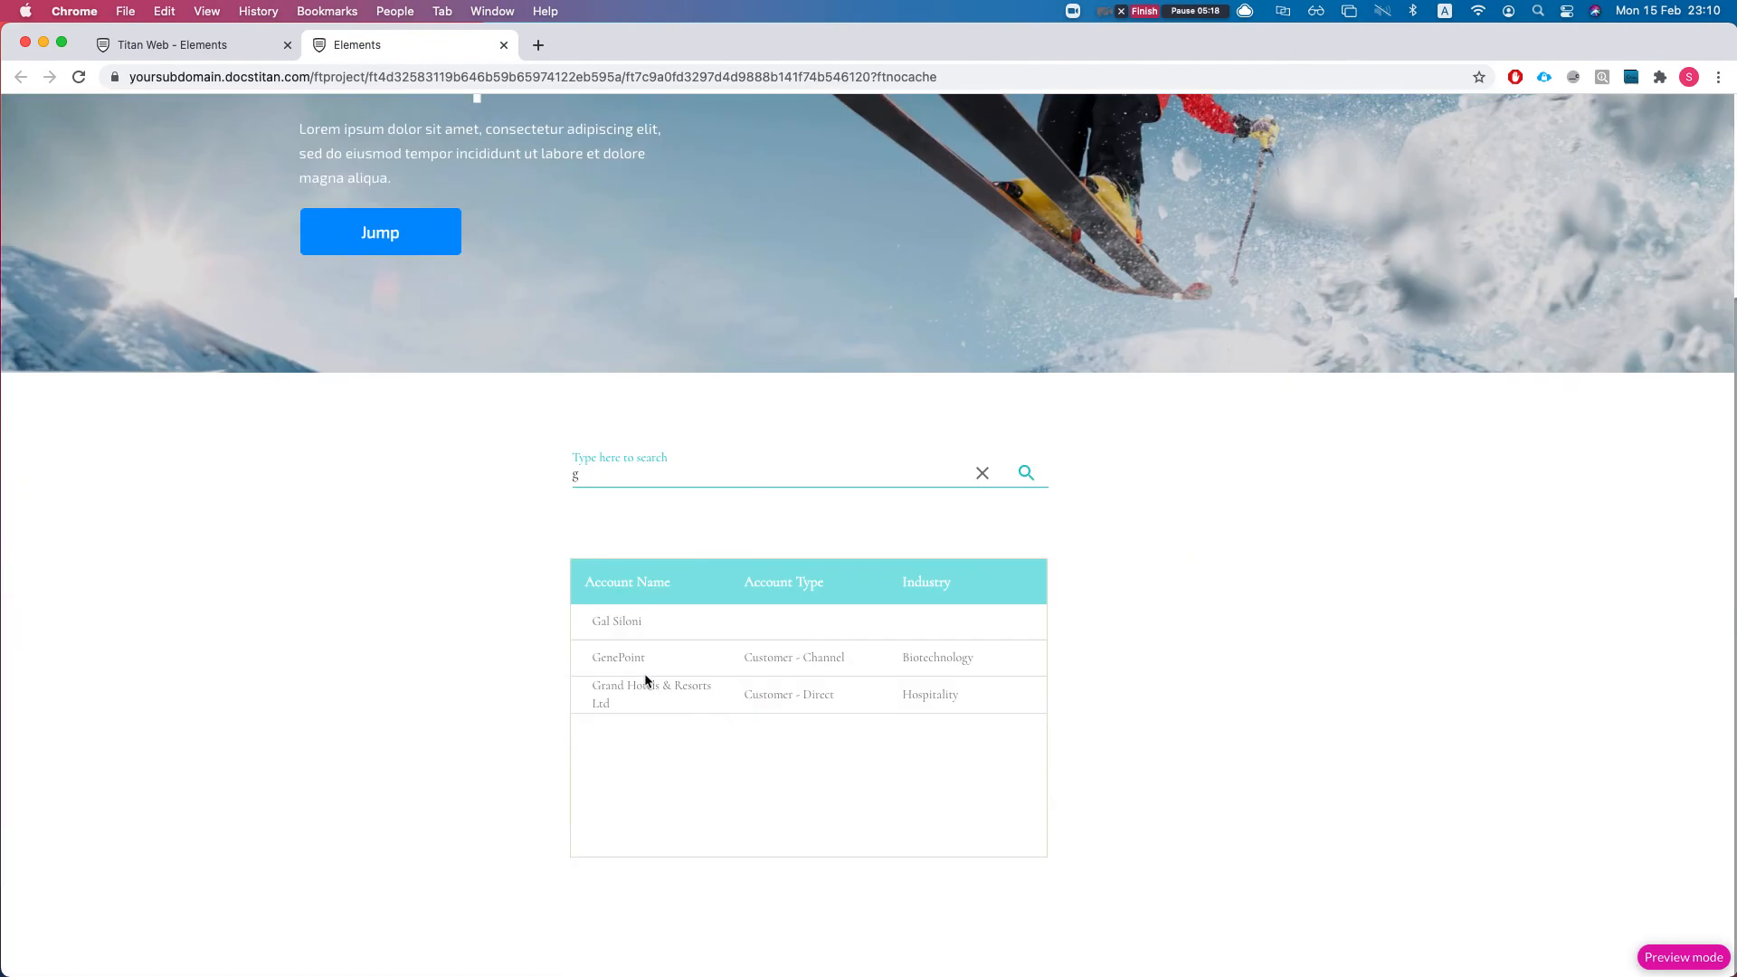
{"action": "left_click", "coordinate": [641, 491]}
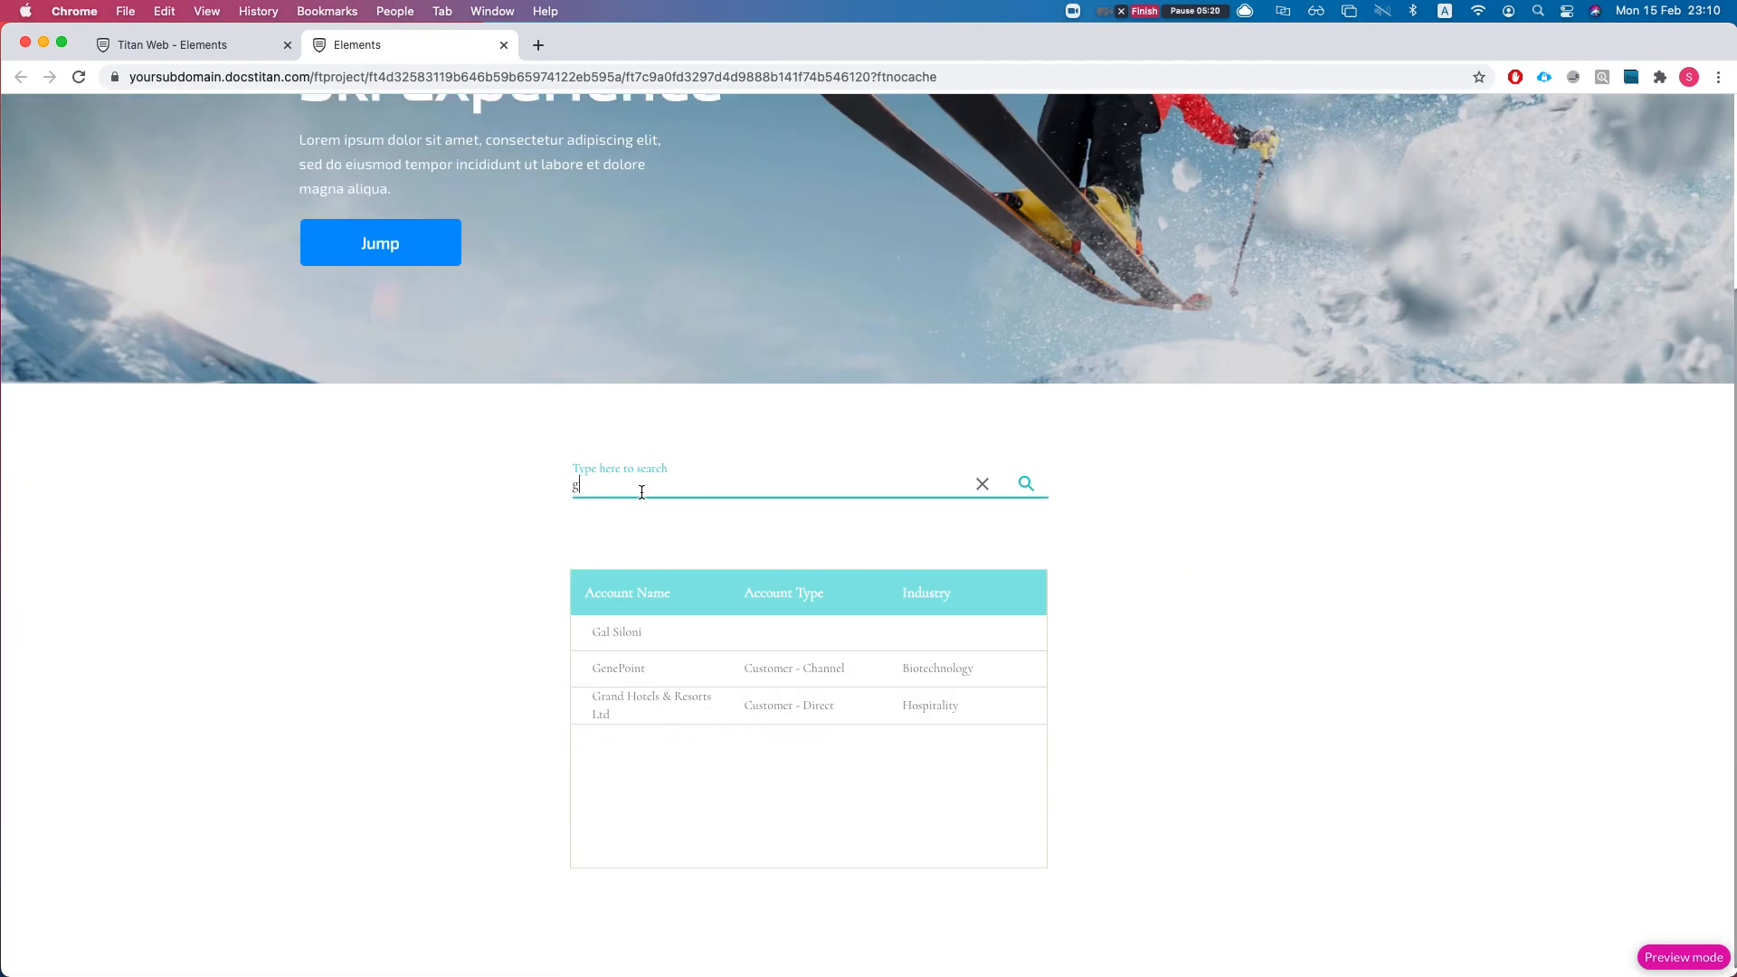
Step: Back in the page editor, set the search field's Search Trigger to Change and save the project
{"action": "left_click", "coordinate": [233, 51]}
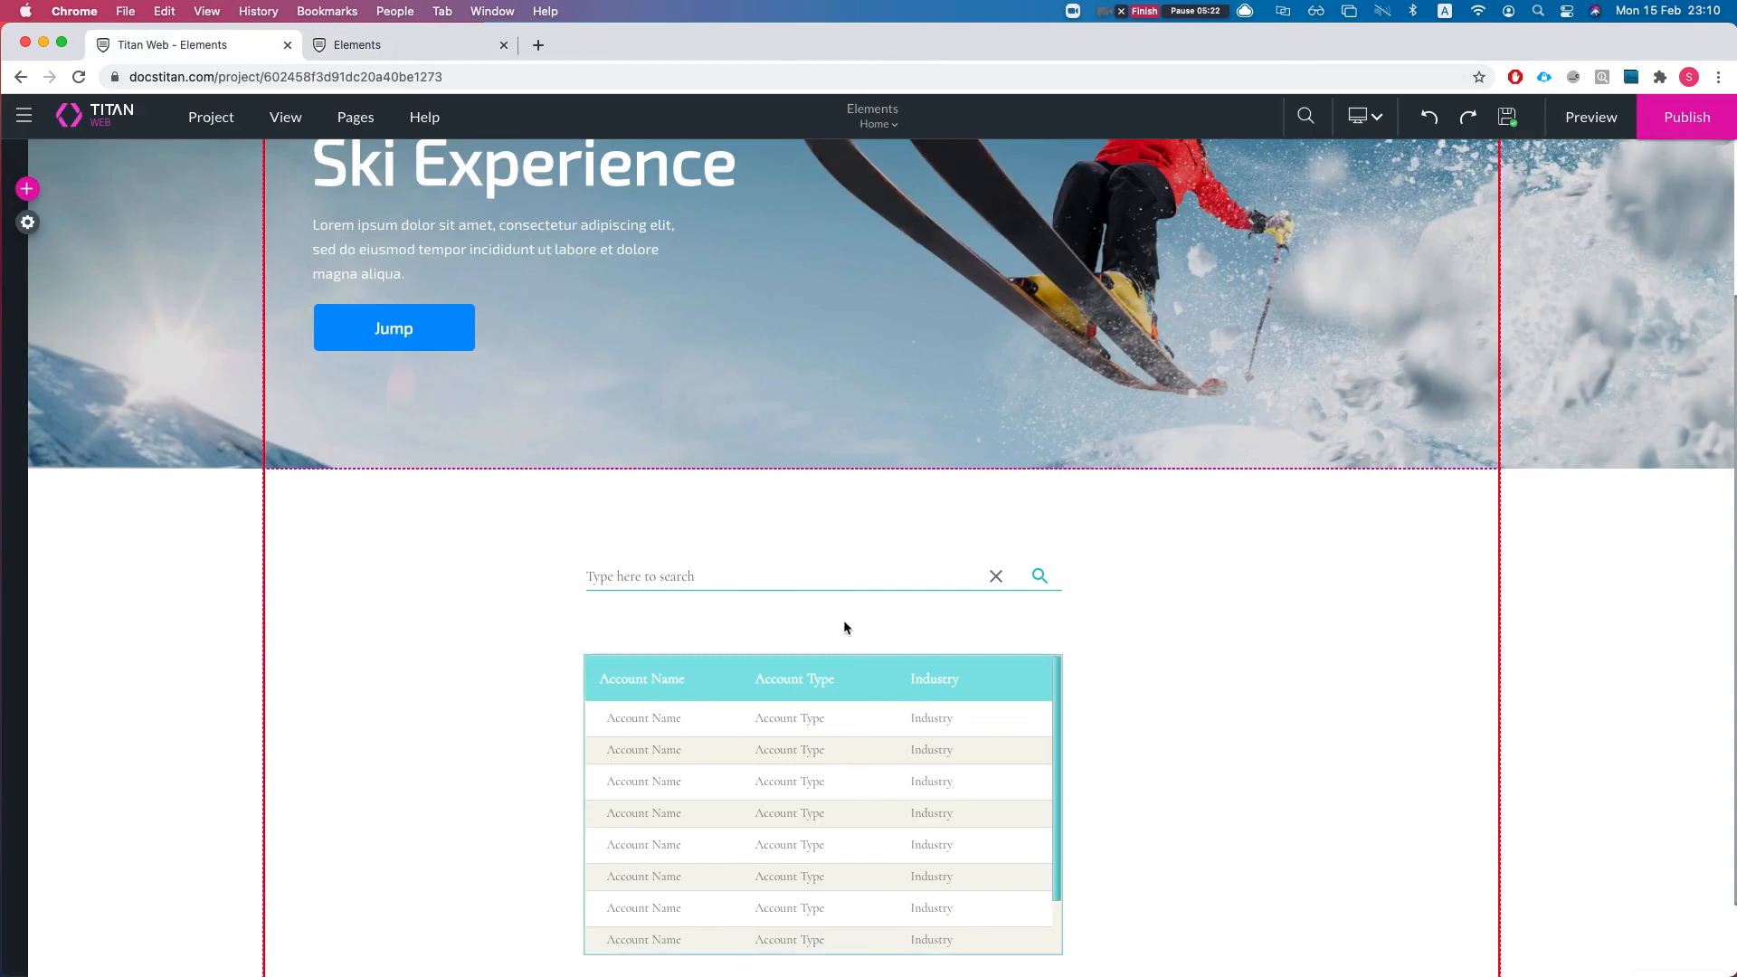
{"action": "left_click", "coordinate": [820, 571]}
{"action": "left_click", "coordinate": [1042, 638]}
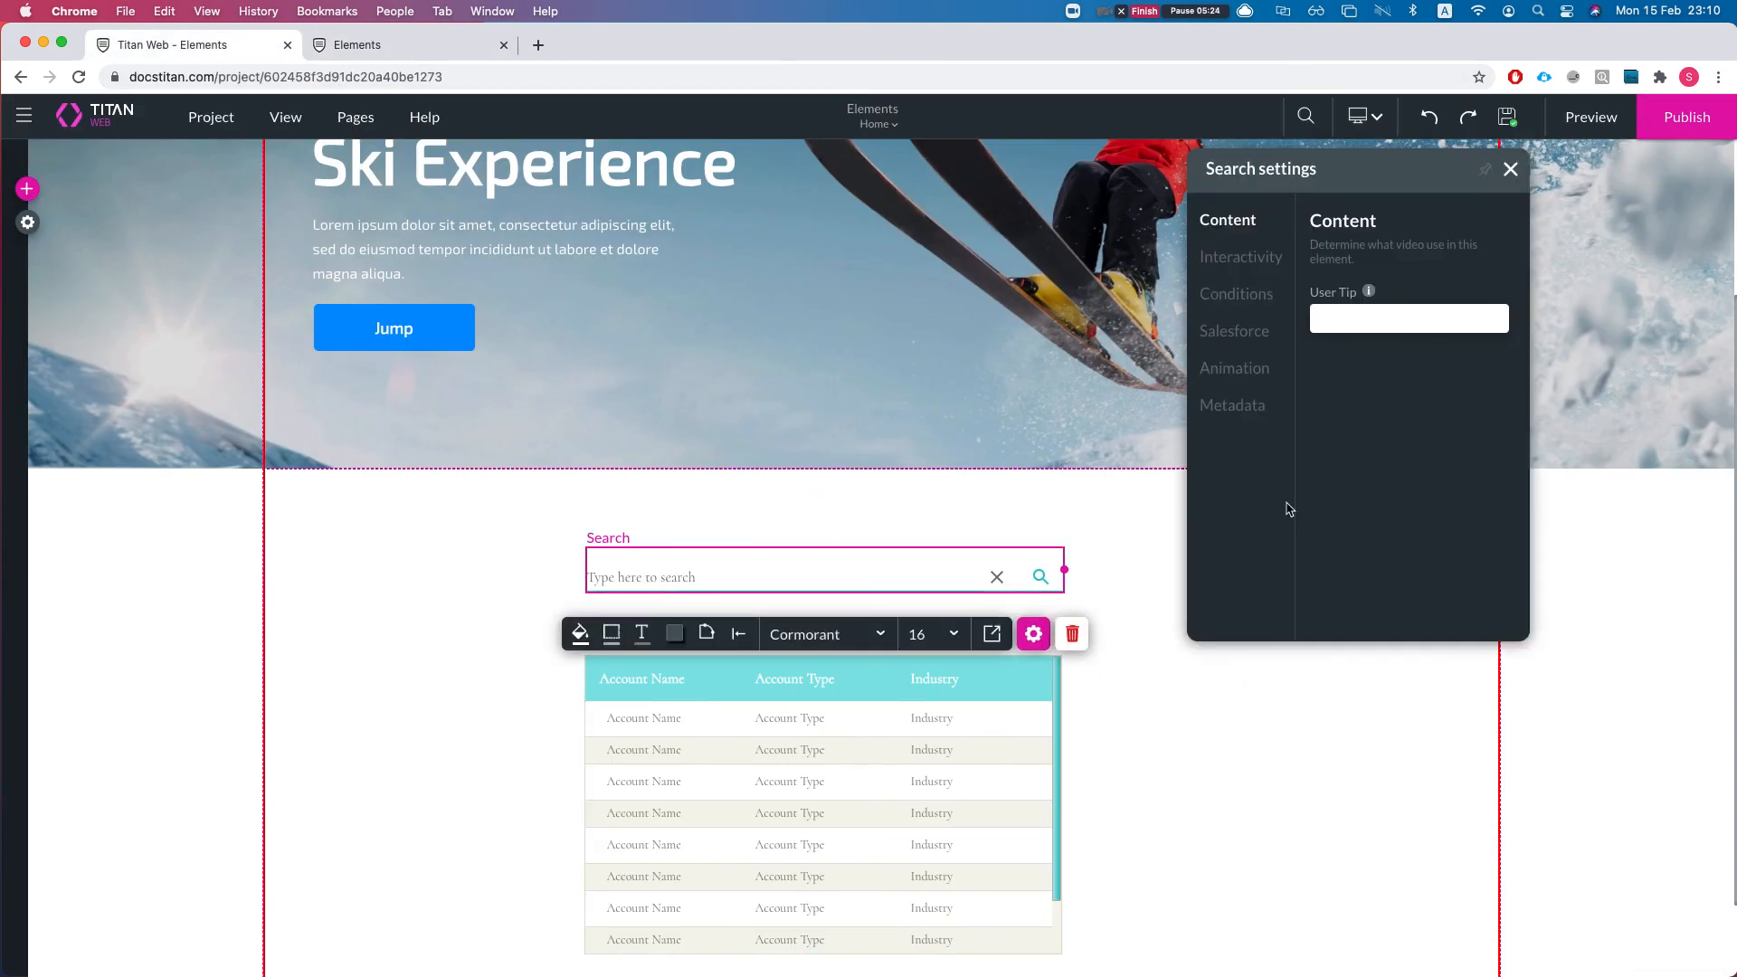
{"action": "left_click", "coordinate": [1227, 265]}
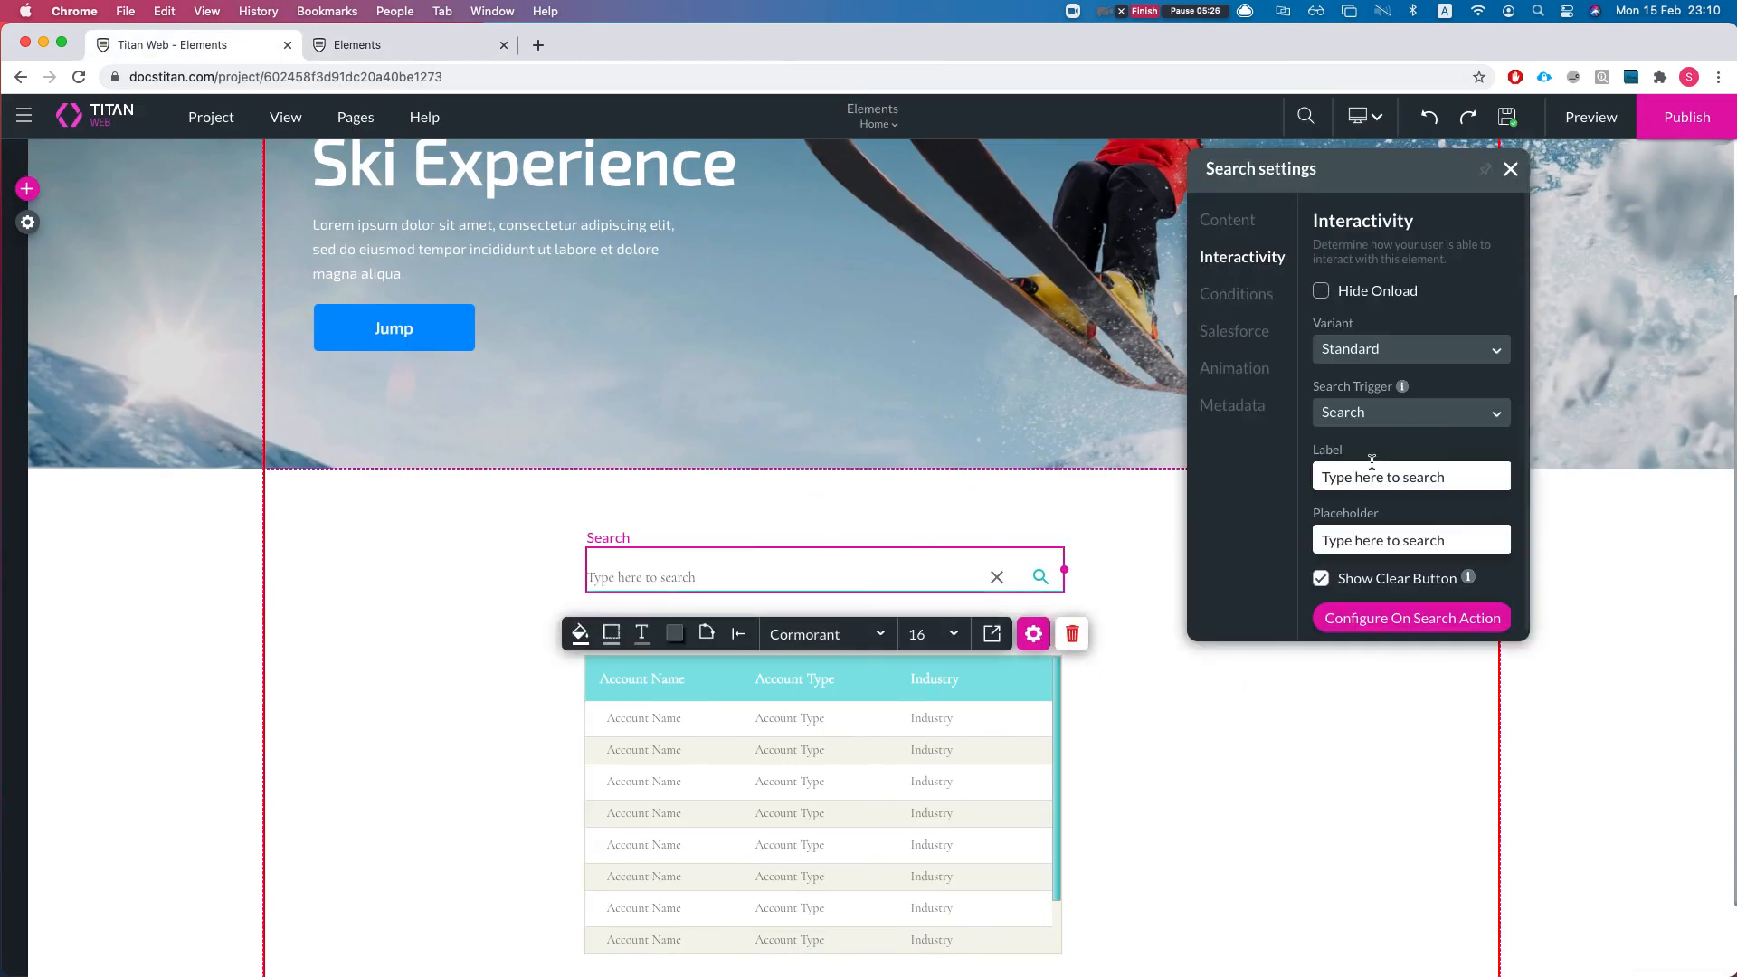
{"action": "left_click", "coordinate": [1381, 412]}
{"action": "left_click", "coordinate": [1382, 477]}
{"action": "left_click", "coordinate": [1508, 117]}
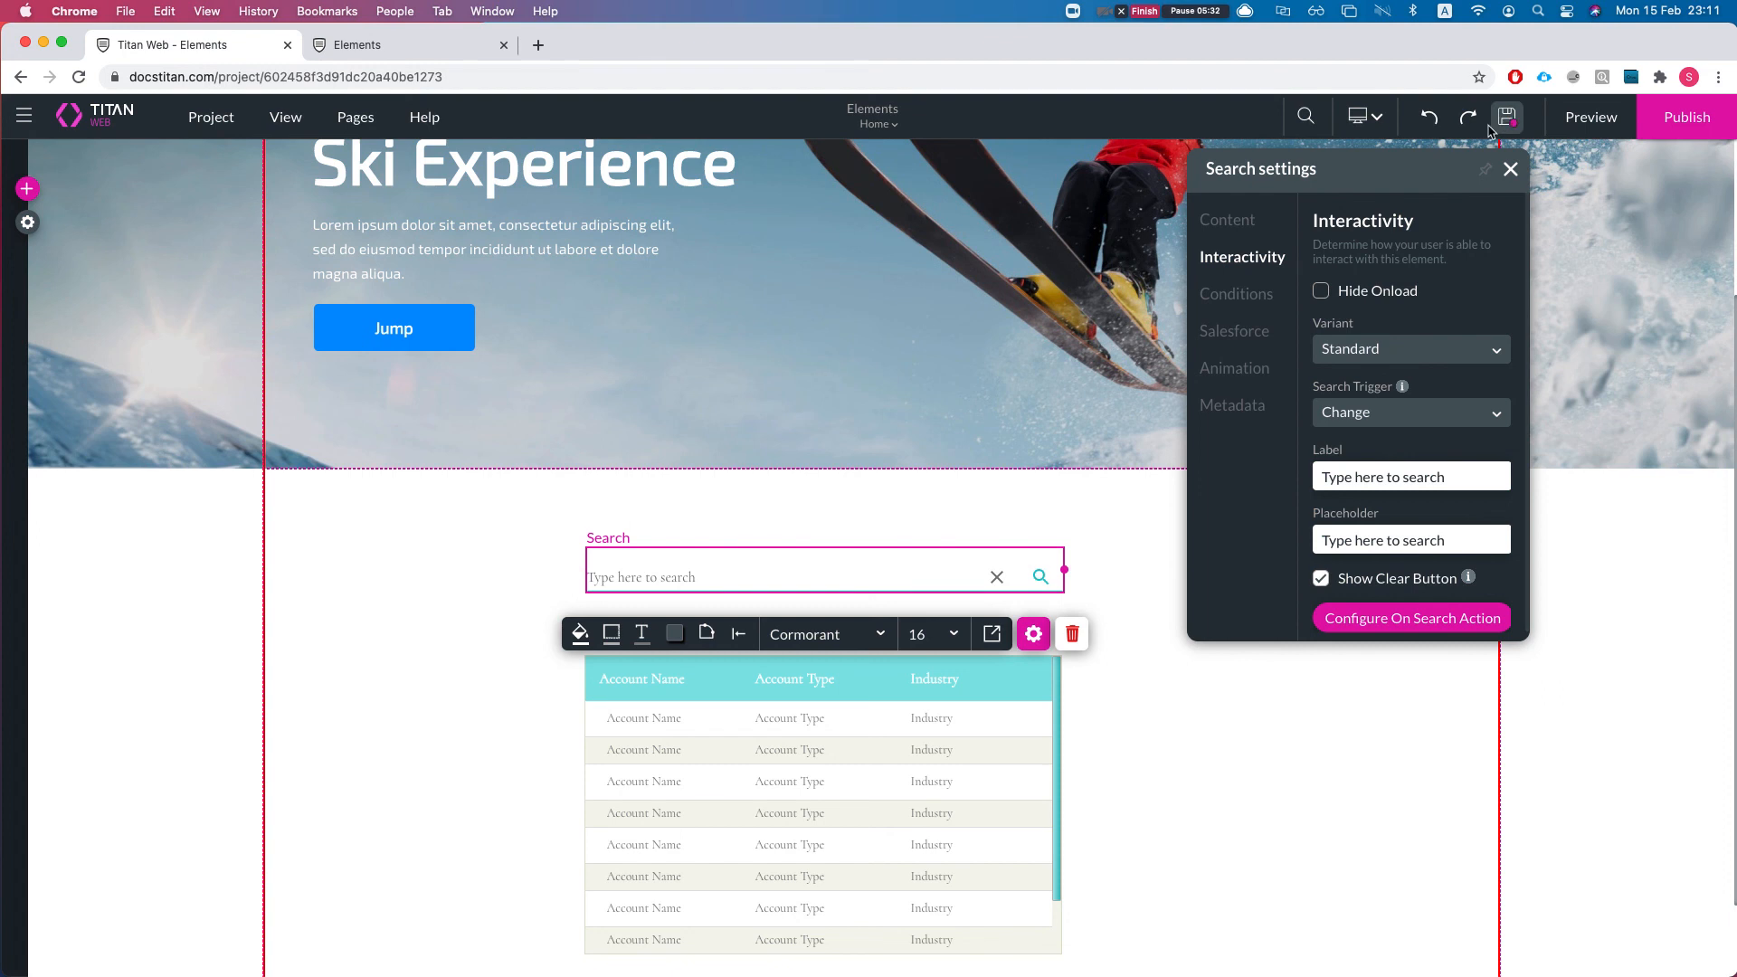
Step: Test the change-triggered search in the preview page by entering "ge" and examine the filtered table
{"action": "left_click", "coordinate": [407, 45]}
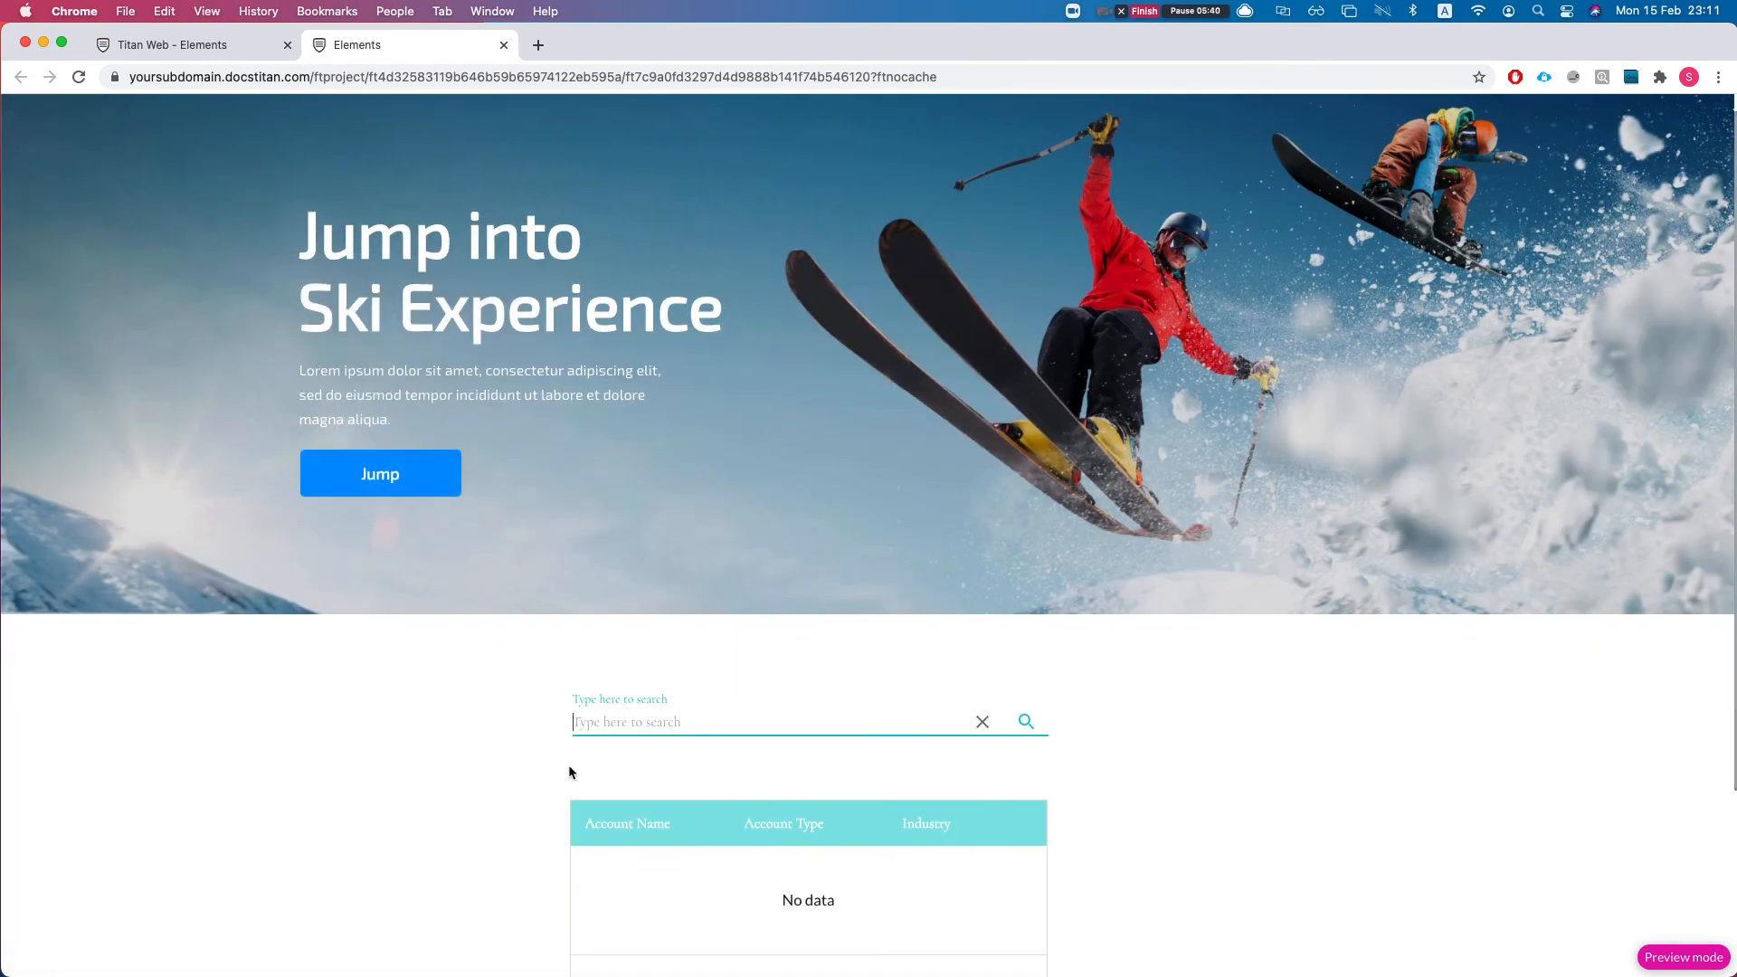
{"action": "type", "text": "ge"}
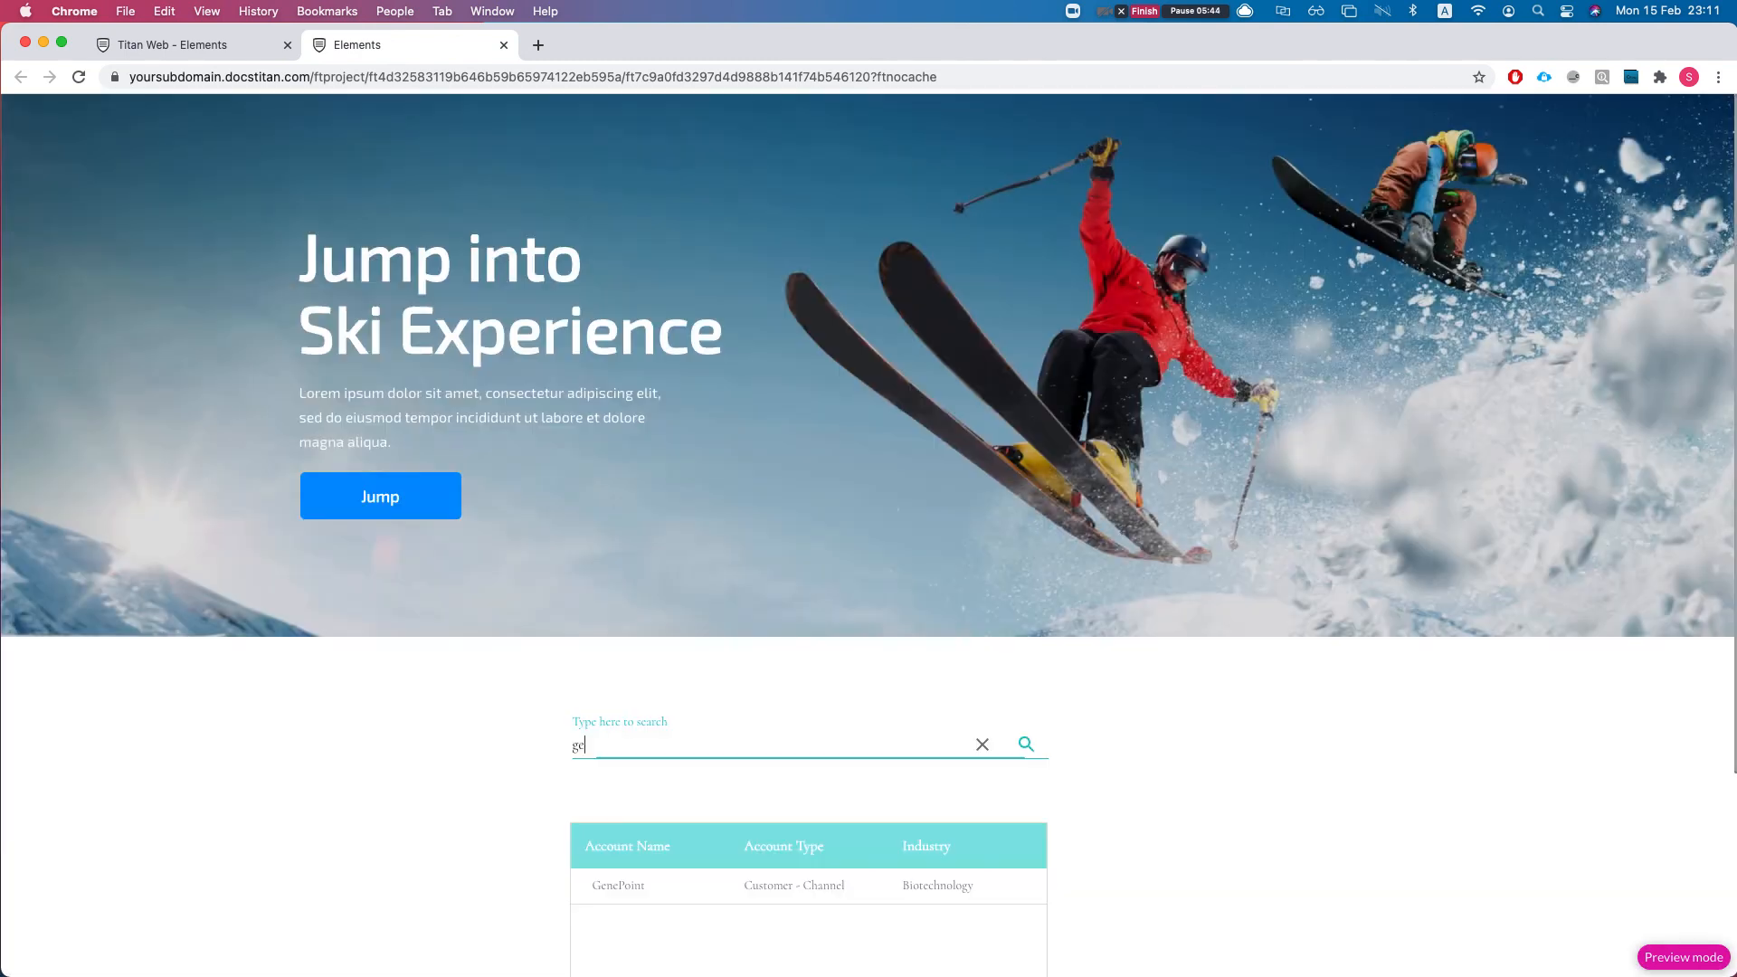
{"action": "scroll", "coordinate": [698, 812], "scroll_direction": "down", "scroll_amount": 3}
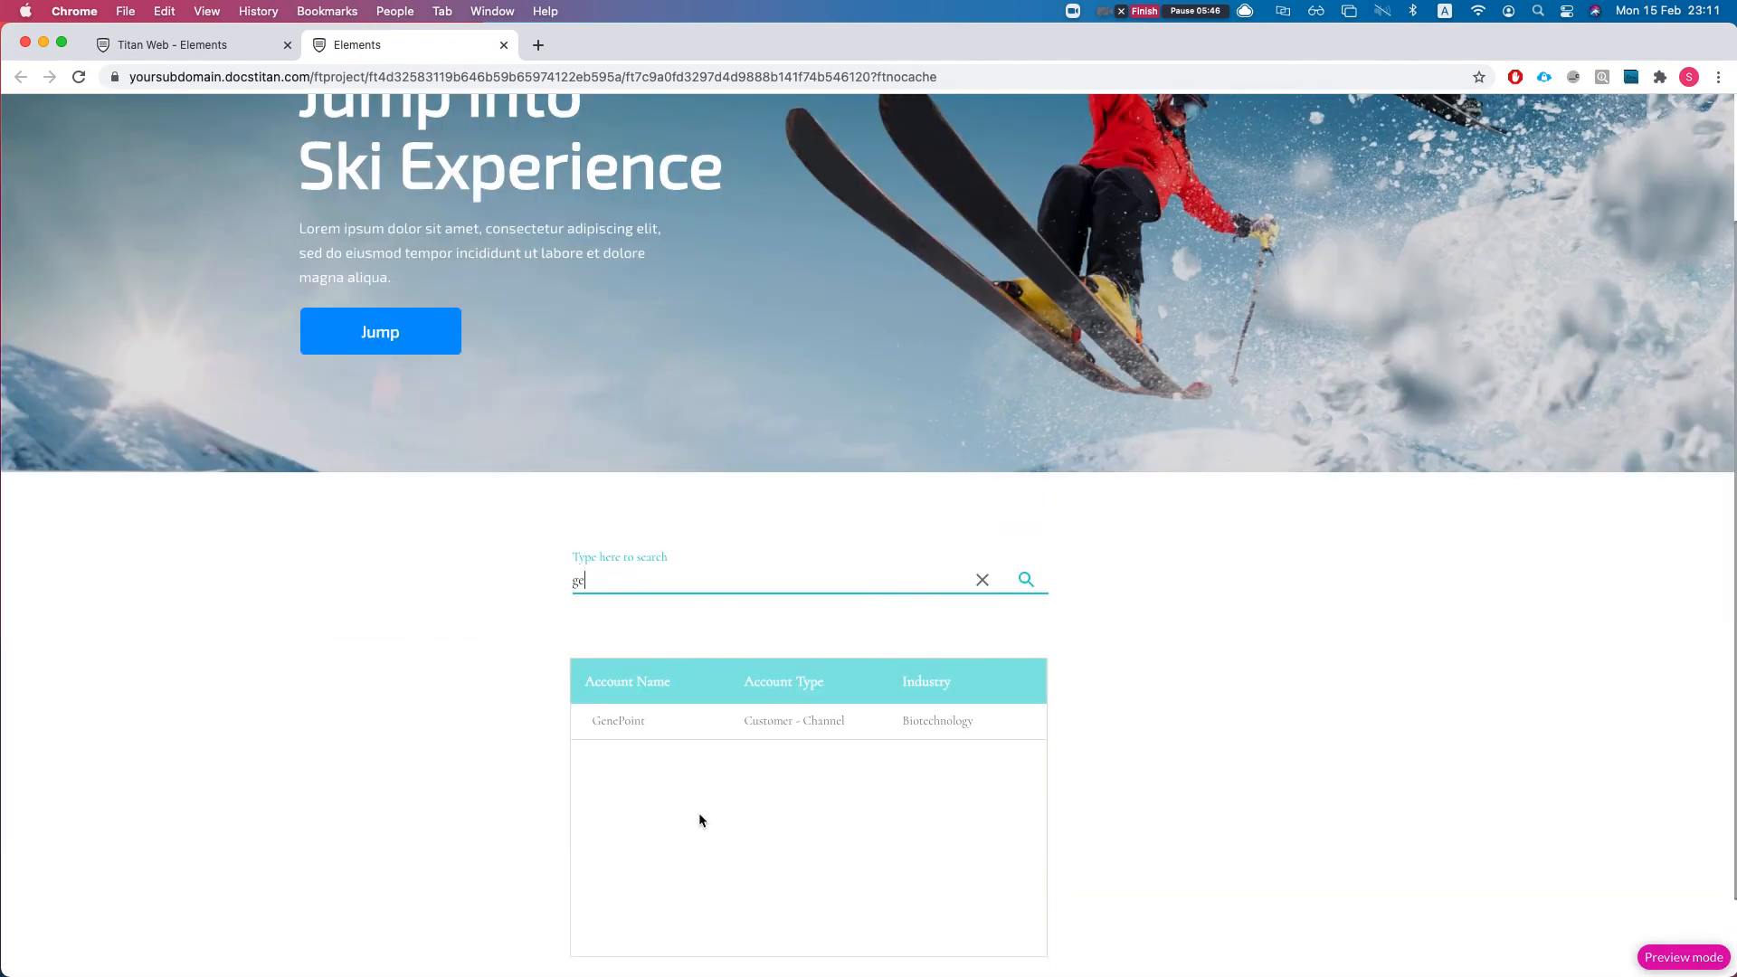
Step: Replace the search text in the preview page with "ed" to filter the account table
{"action": "key", "text": "BackSpace"}
{"action": "key", "text": "BackSpace"}
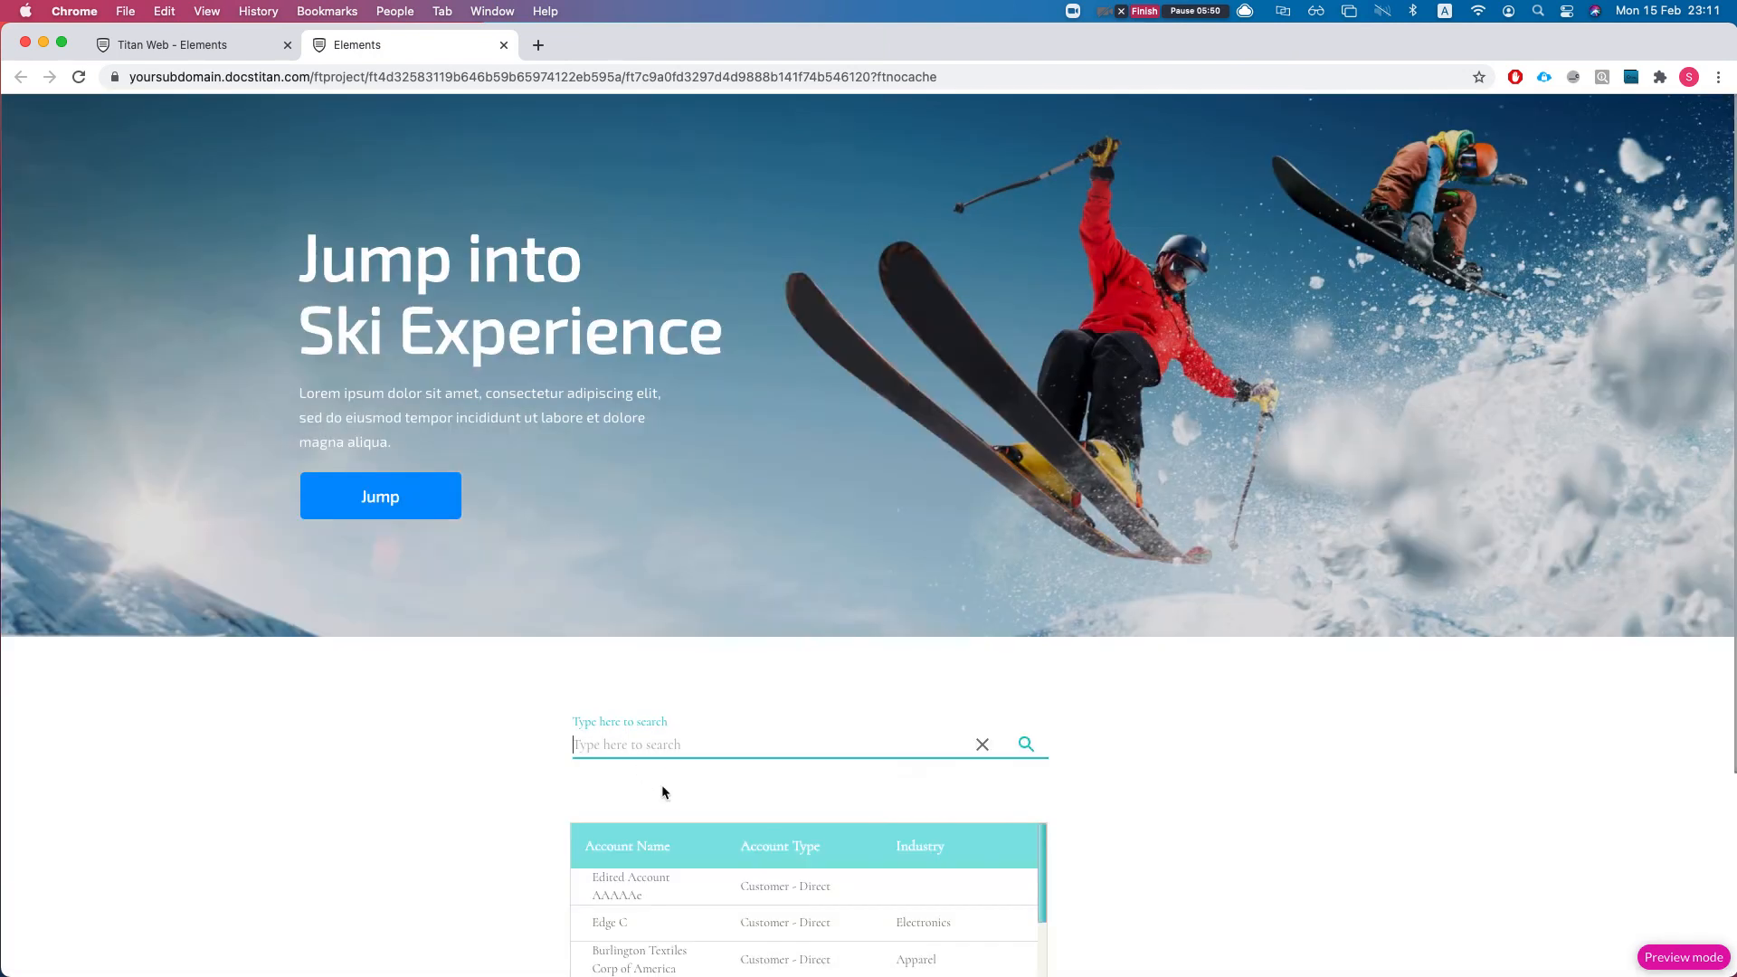
{"action": "type", "text": "ed"}
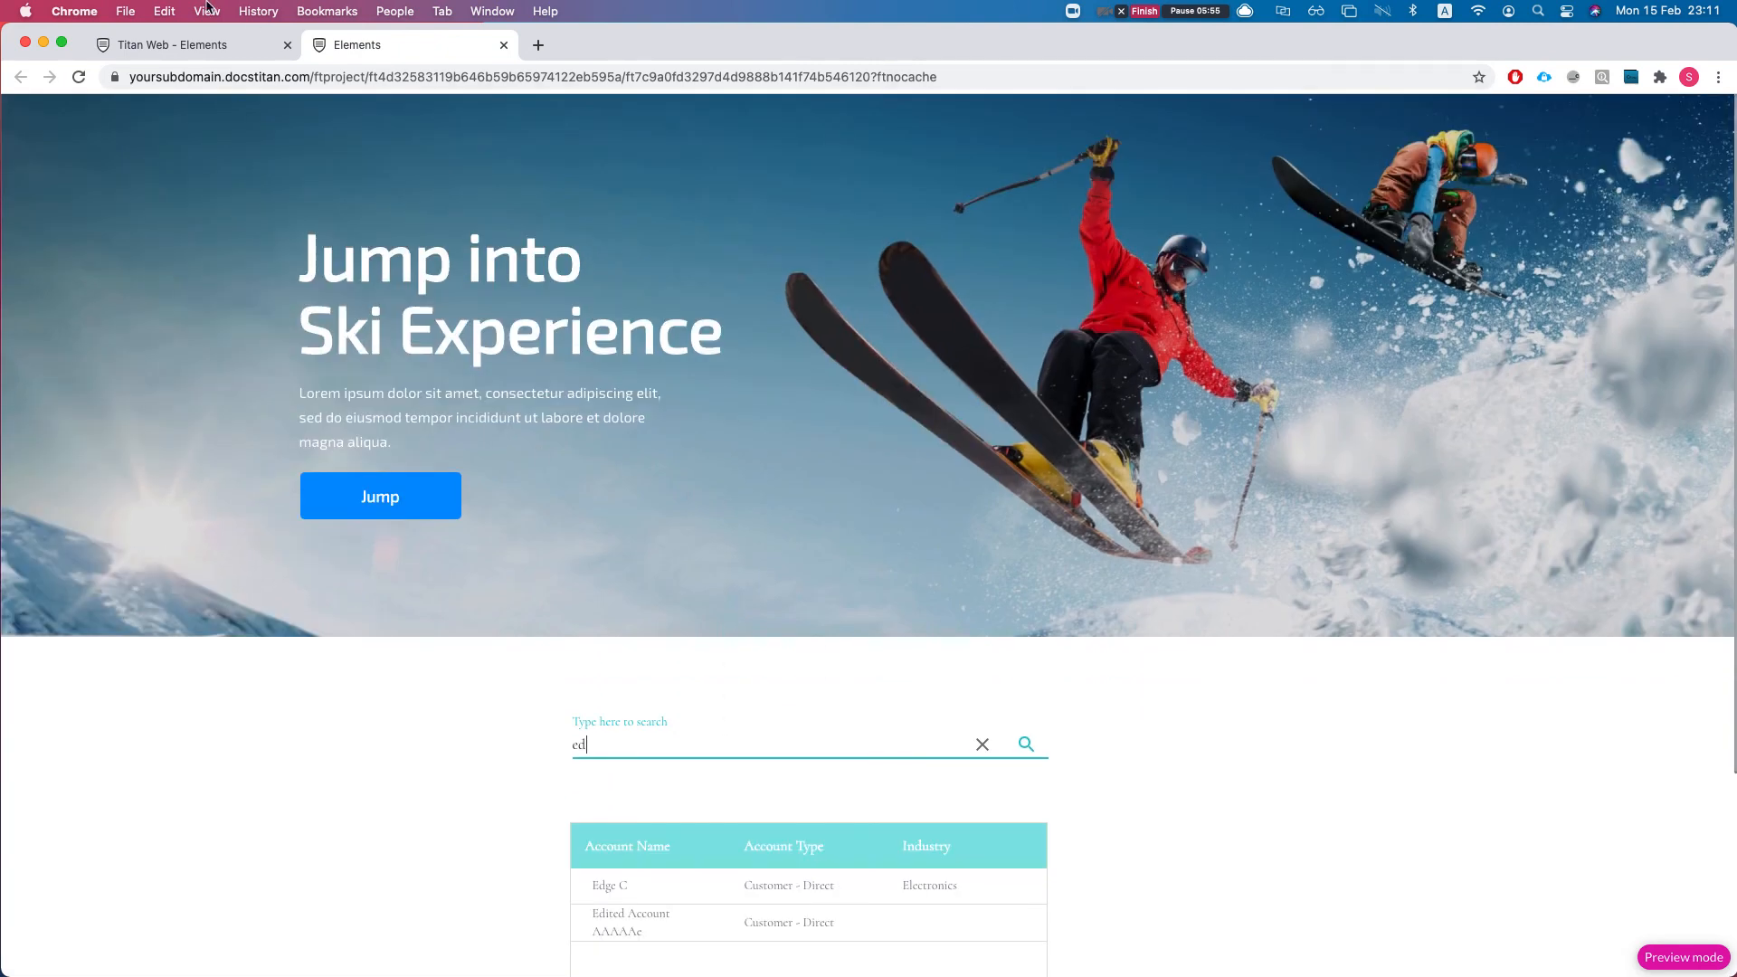
Step: In the page editor, turn off Disable form while loading for the #2 Account get integration, apply it and save the project
{"action": "left_click", "coordinate": [187, 47]}
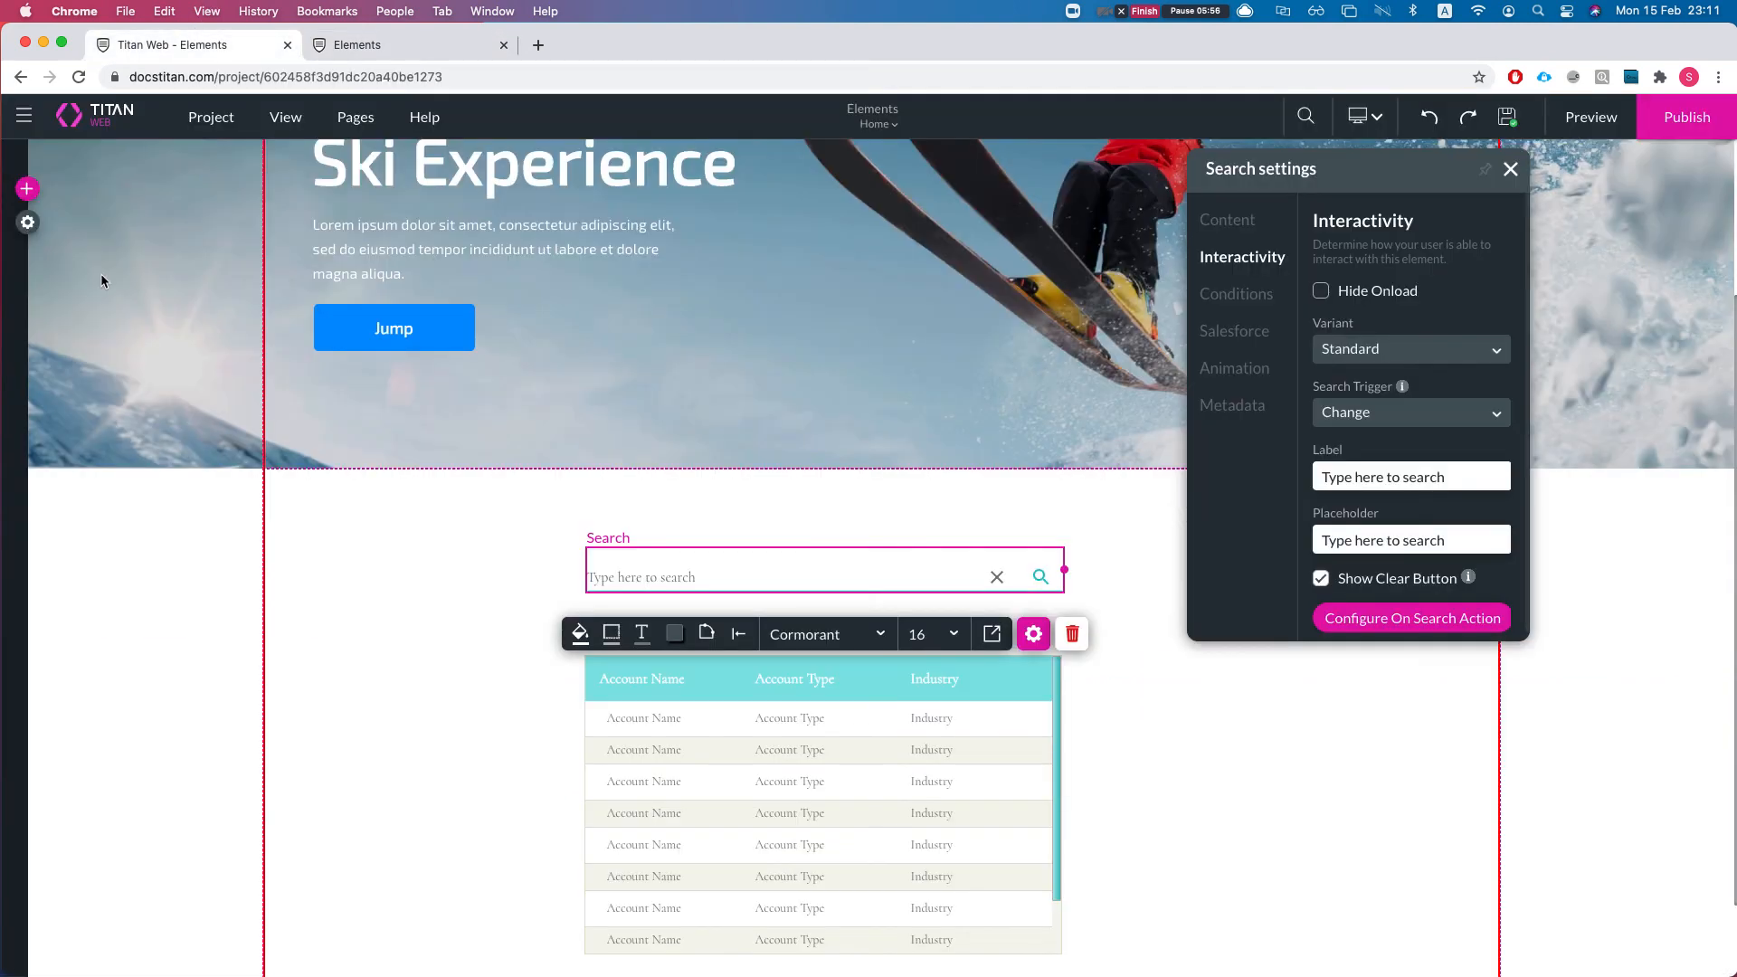
{"action": "left_click", "coordinate": [27, 222]}
{"action": "left_click", "coordinate": [52, 388]}
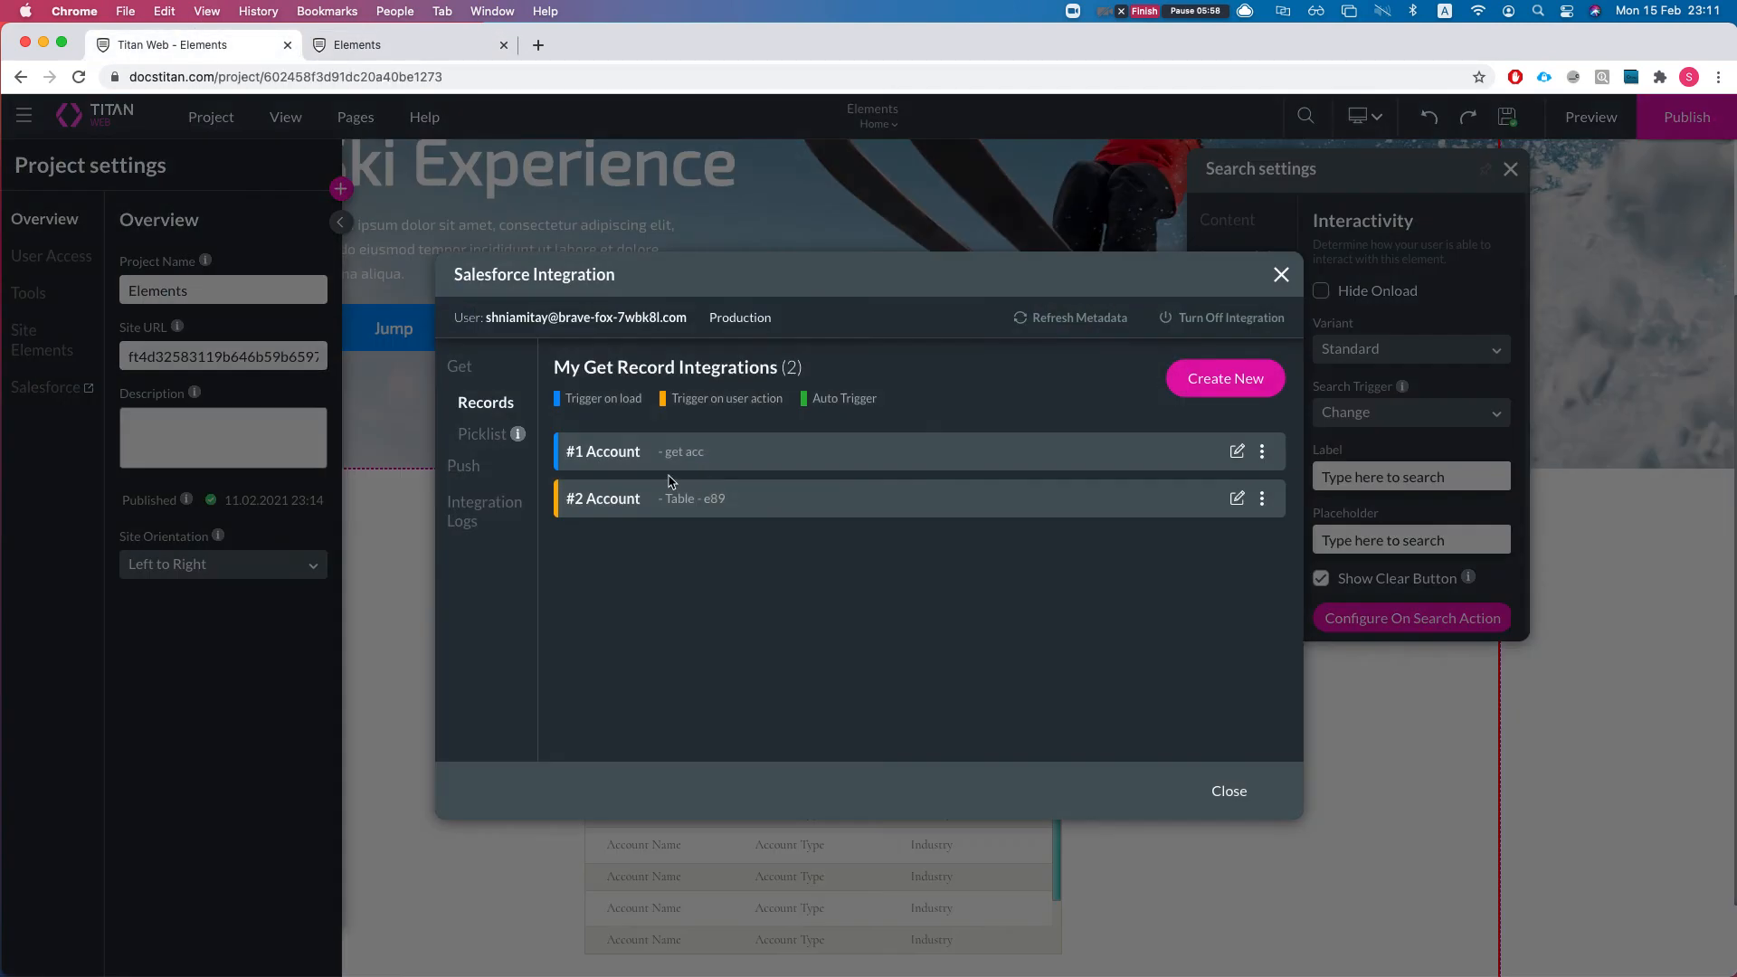
{"action": "left_click", "coordinate": [1238, 500]}
{"action": "left_click", "coordinate": [503, 454]}
{"action": "left_click", "coordinate": [577, 447]}
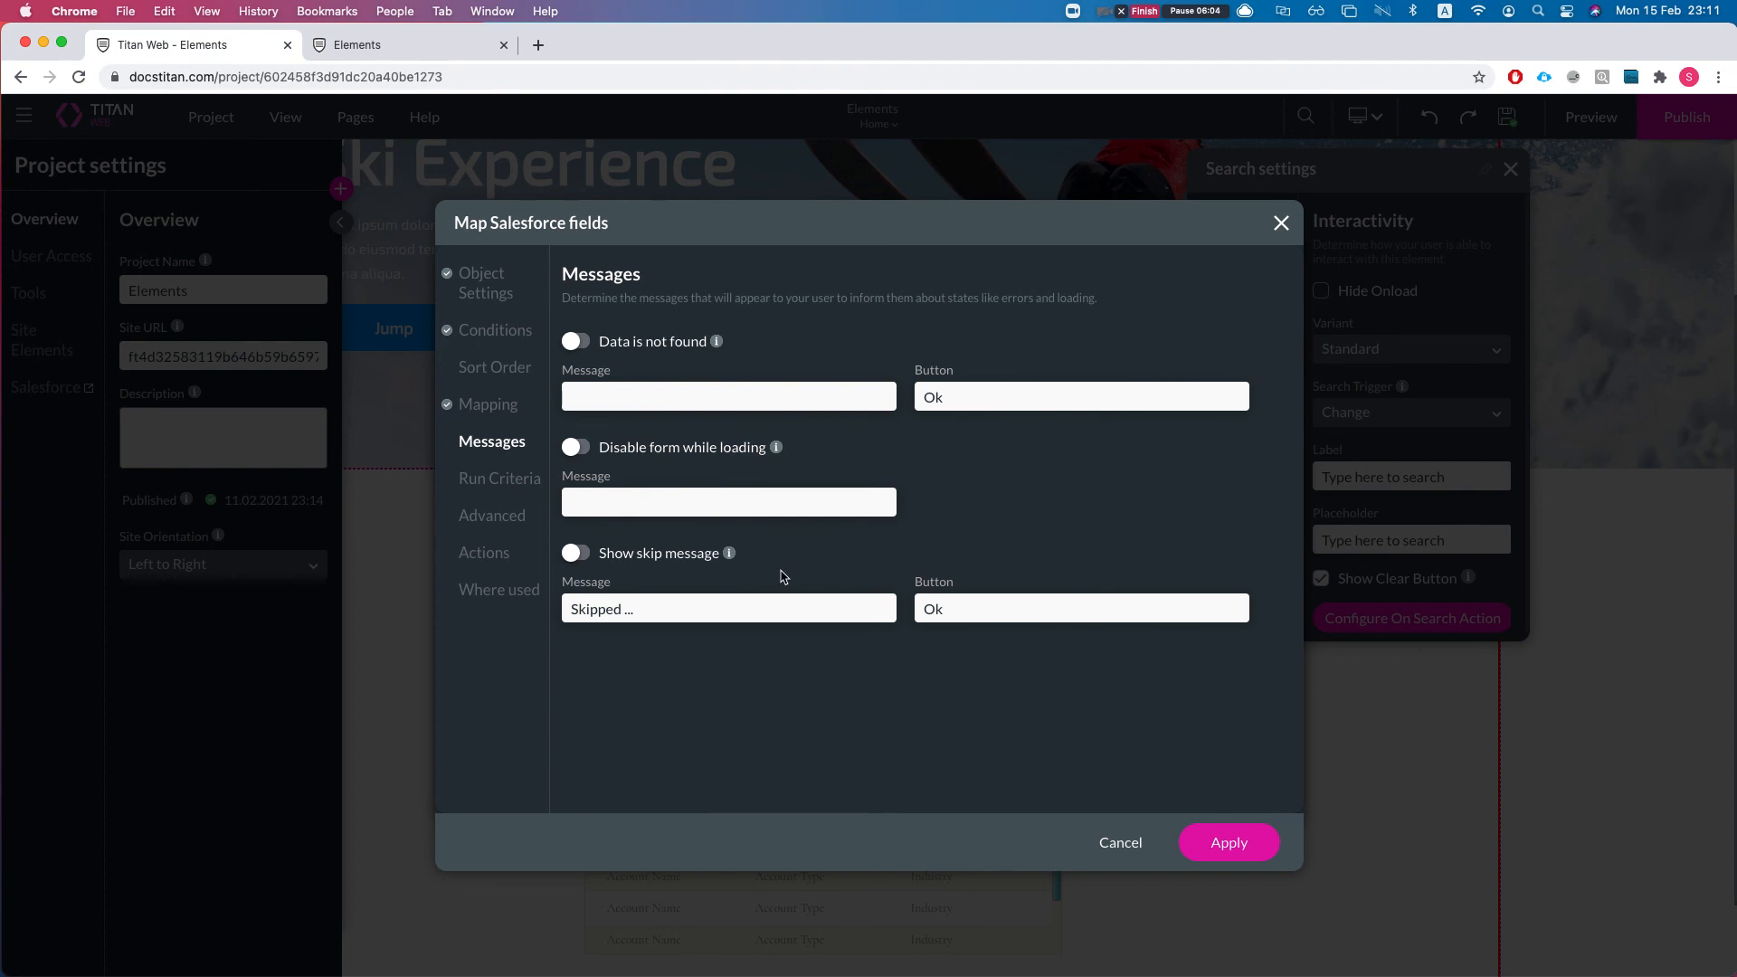
{"action": "left_click", "coordinate": [1235, 841]}
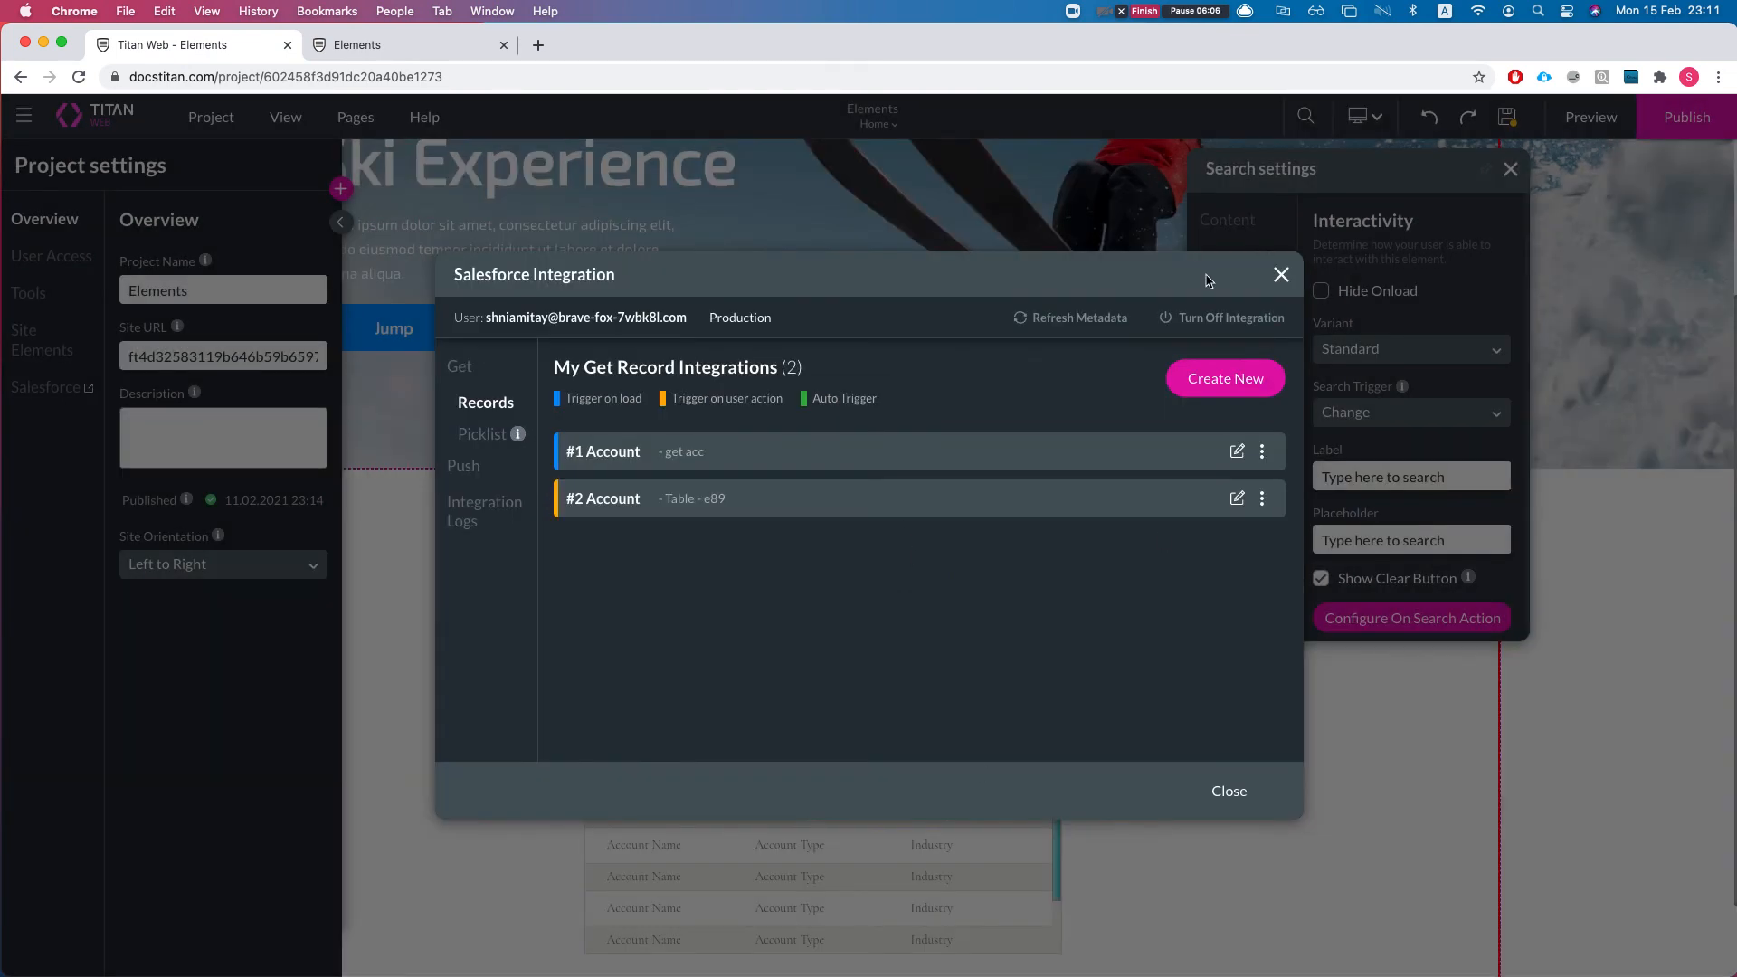
{"action": "left_click", "coordinate": [1281, 274]}
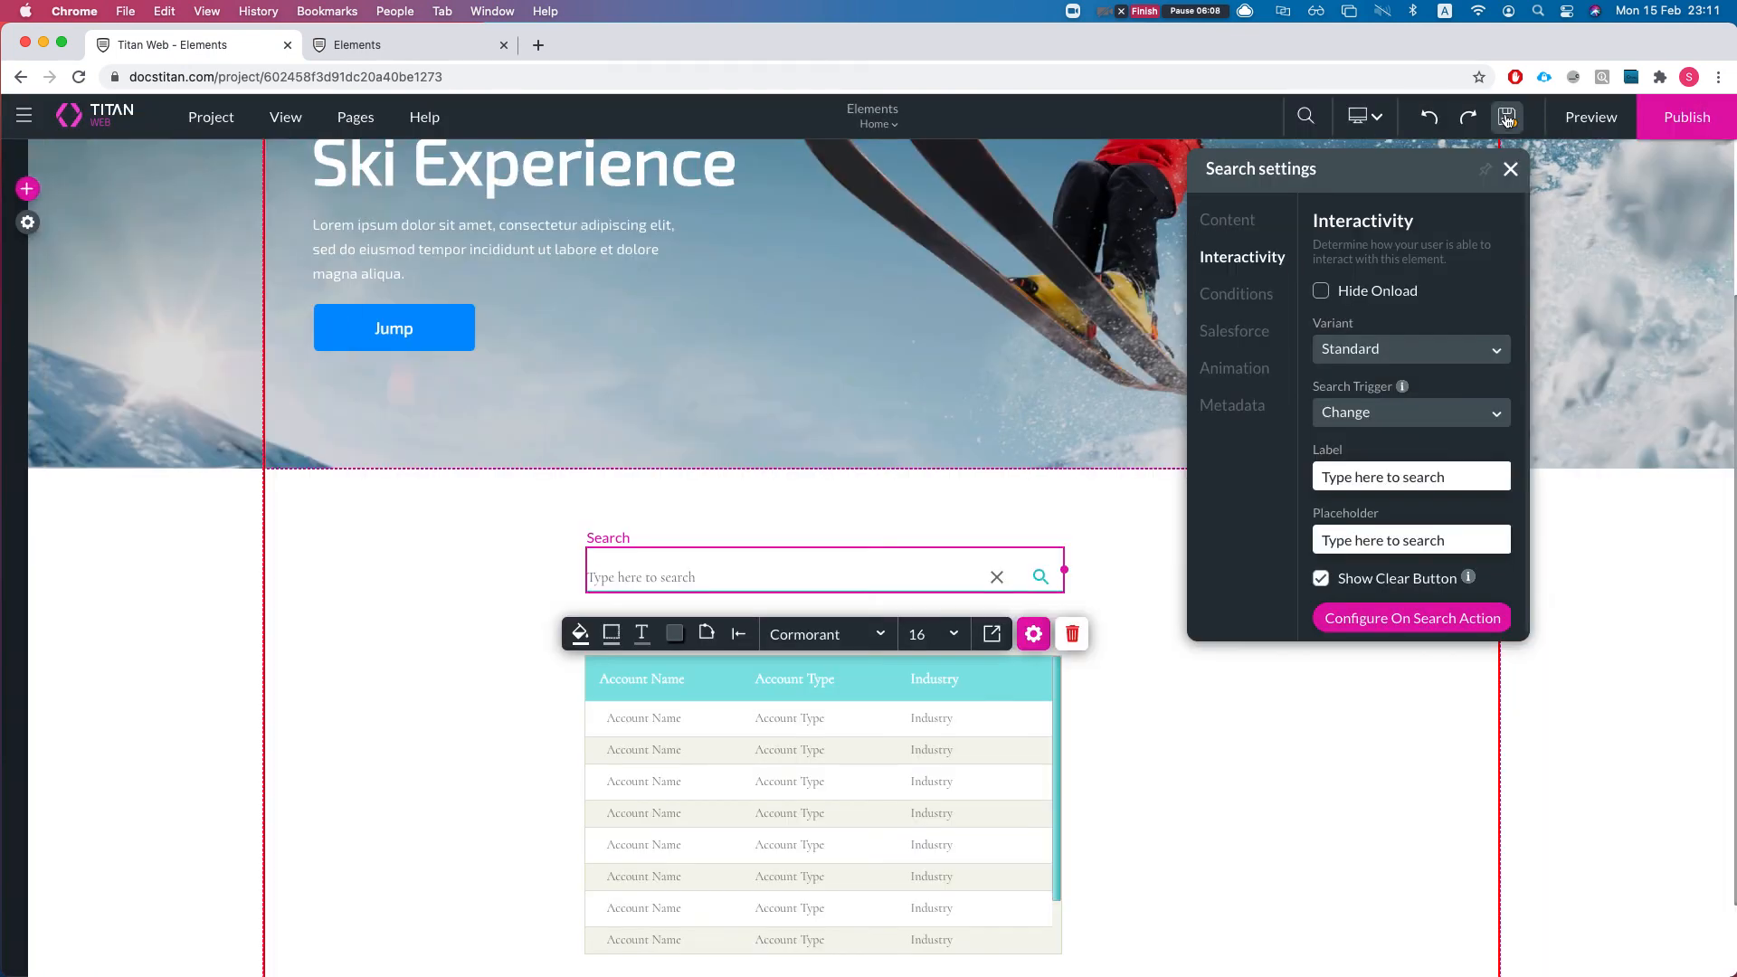
Step: Reload the preview page and enter "ed" in the search field to retest the change-triggered filtering
{"action": "left_click", "coordinate": [387, 45]}
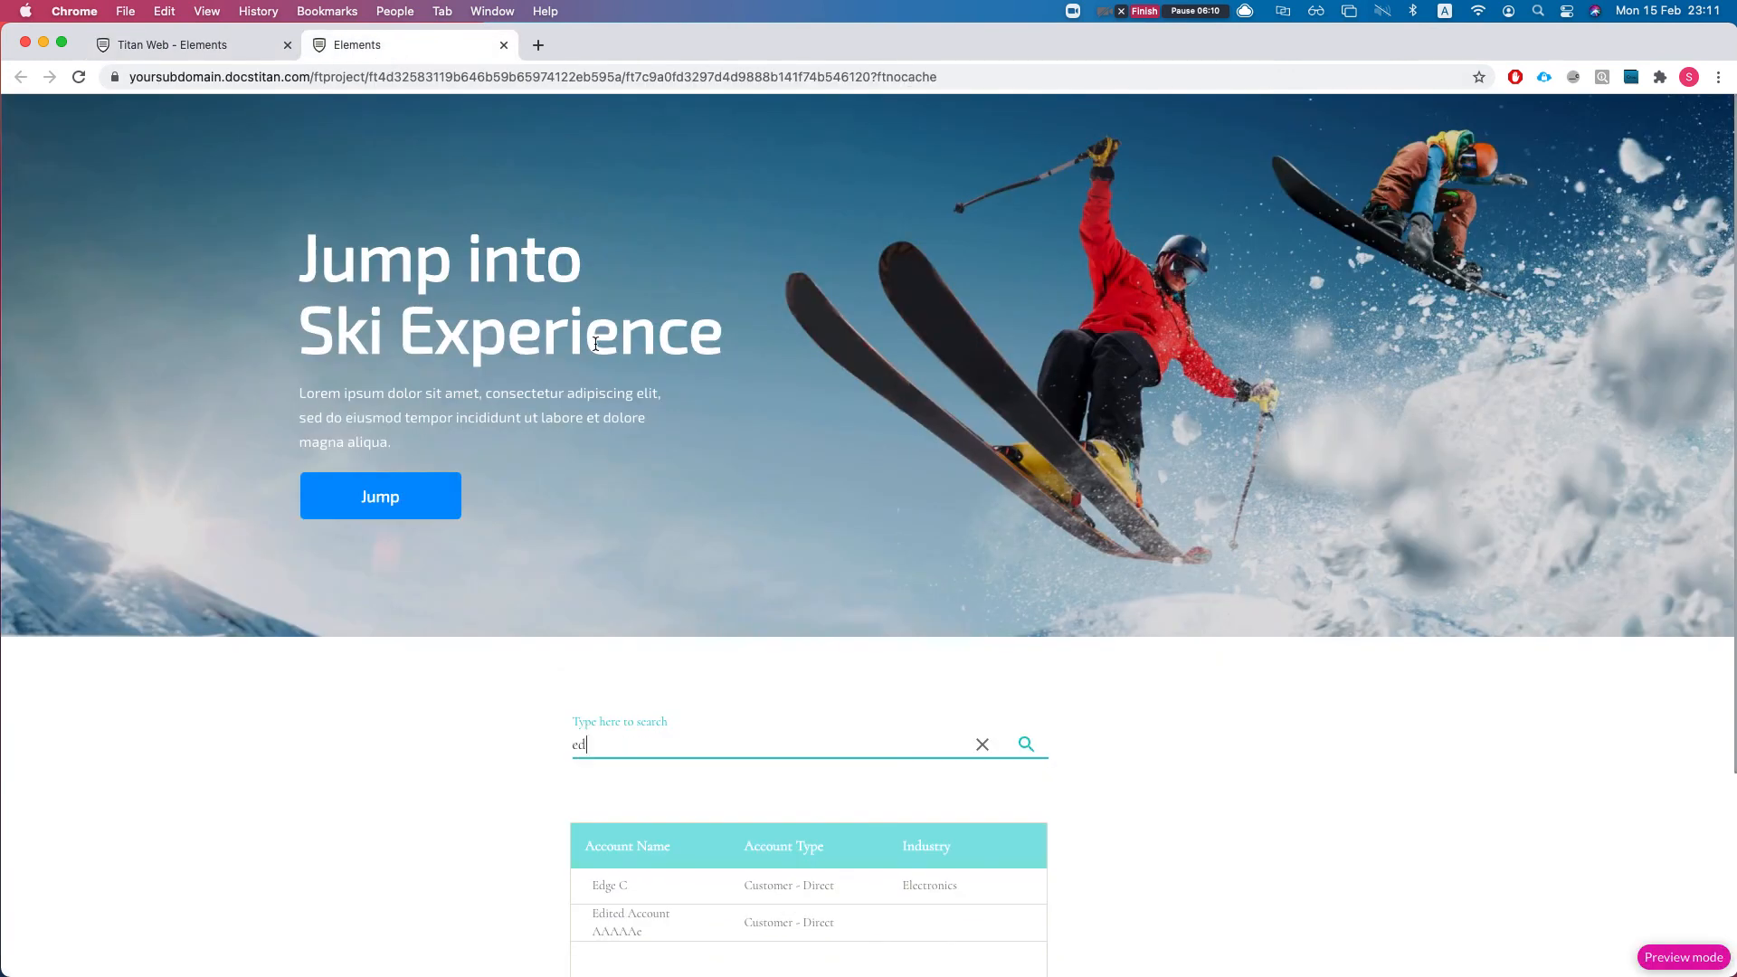
{"action": "key", "text": "super+a"}
{"action": "key", "text": "super+r"}
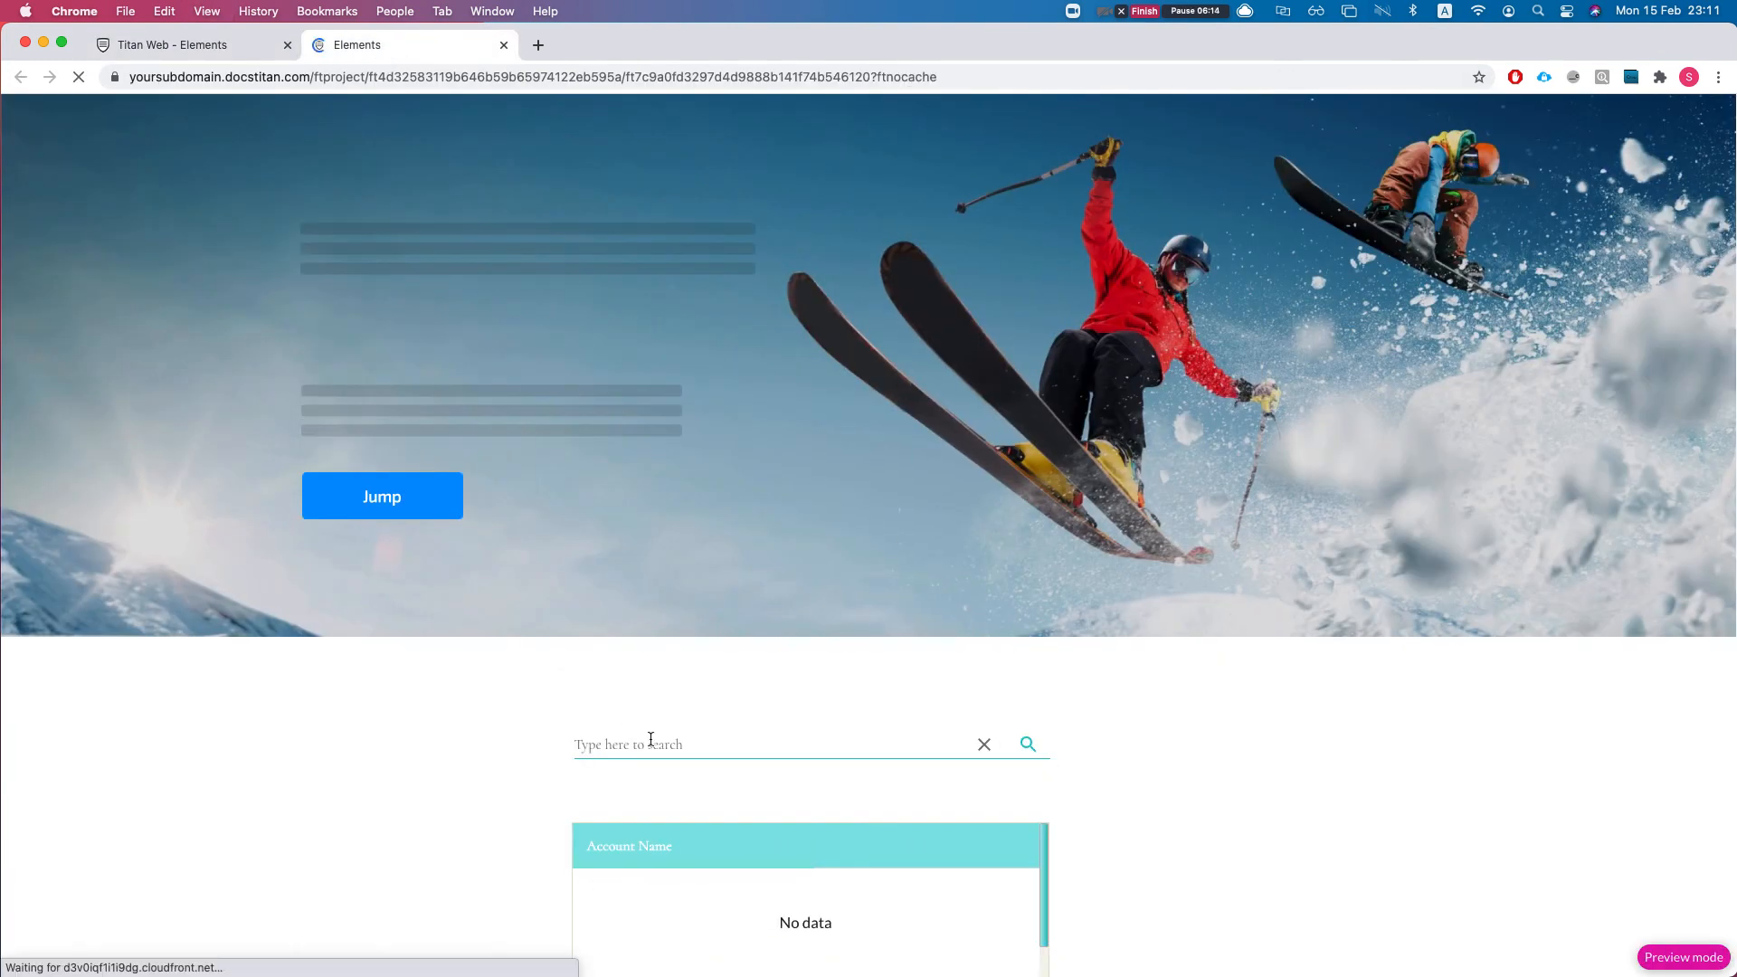
{"action": "left_click", "coordinate": [644, 748]}
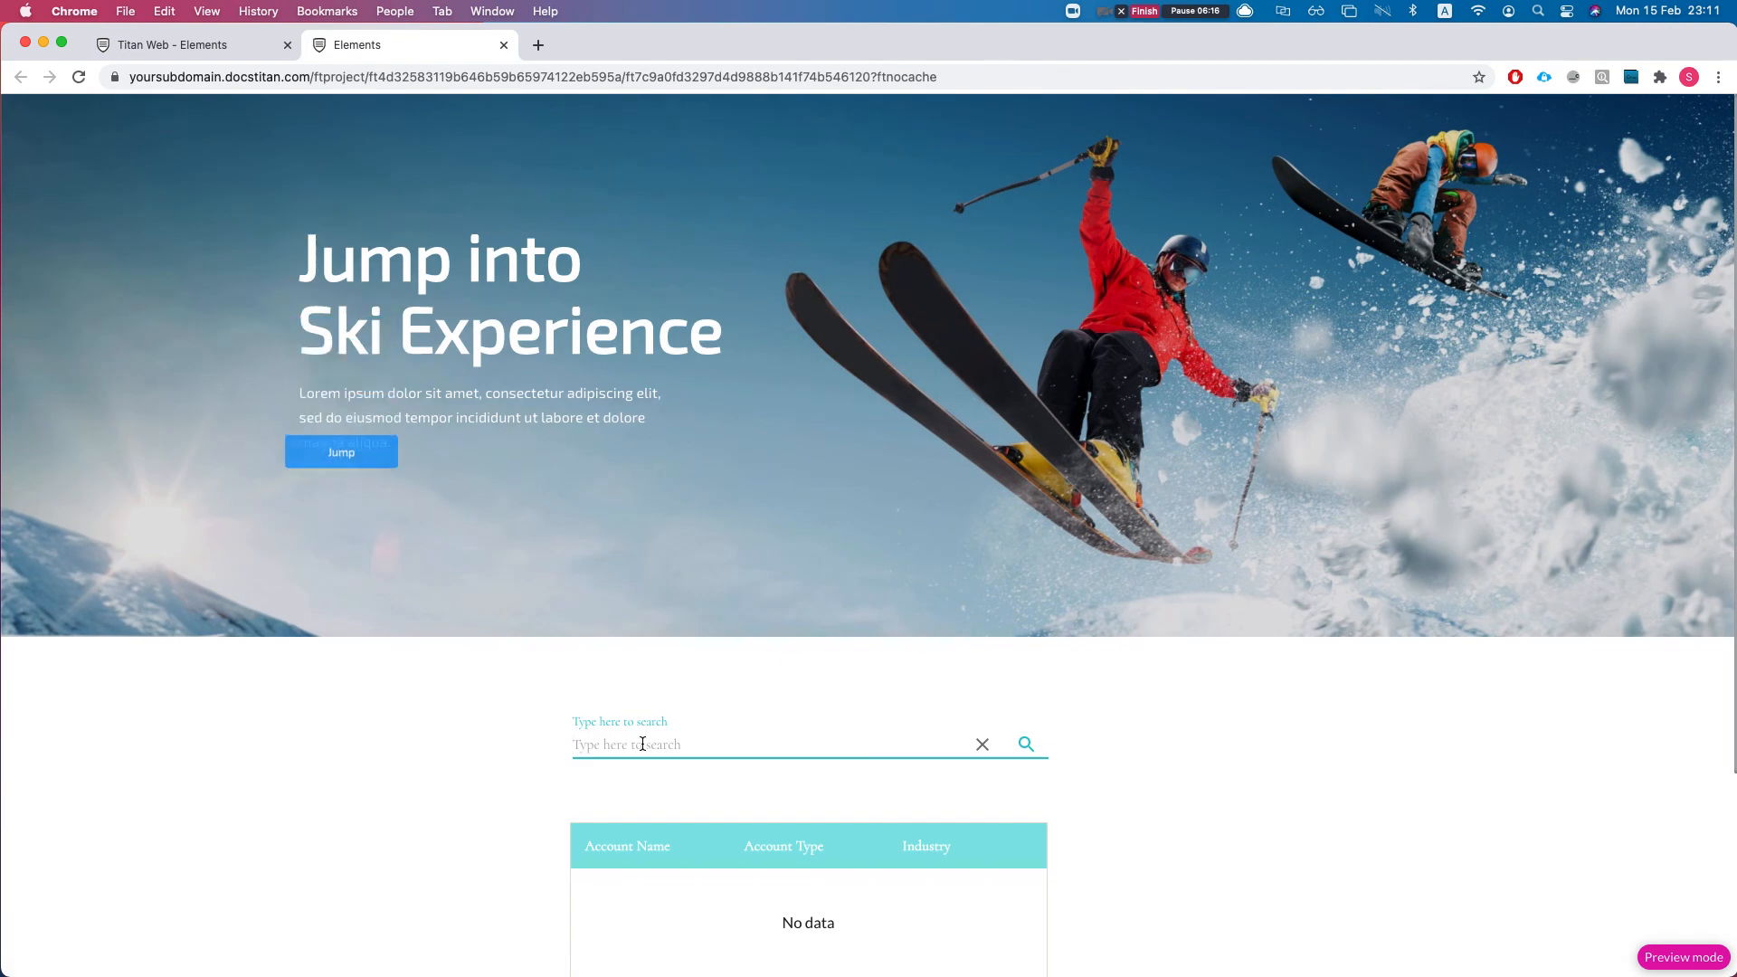
{"action": "type", "text": "ed"}
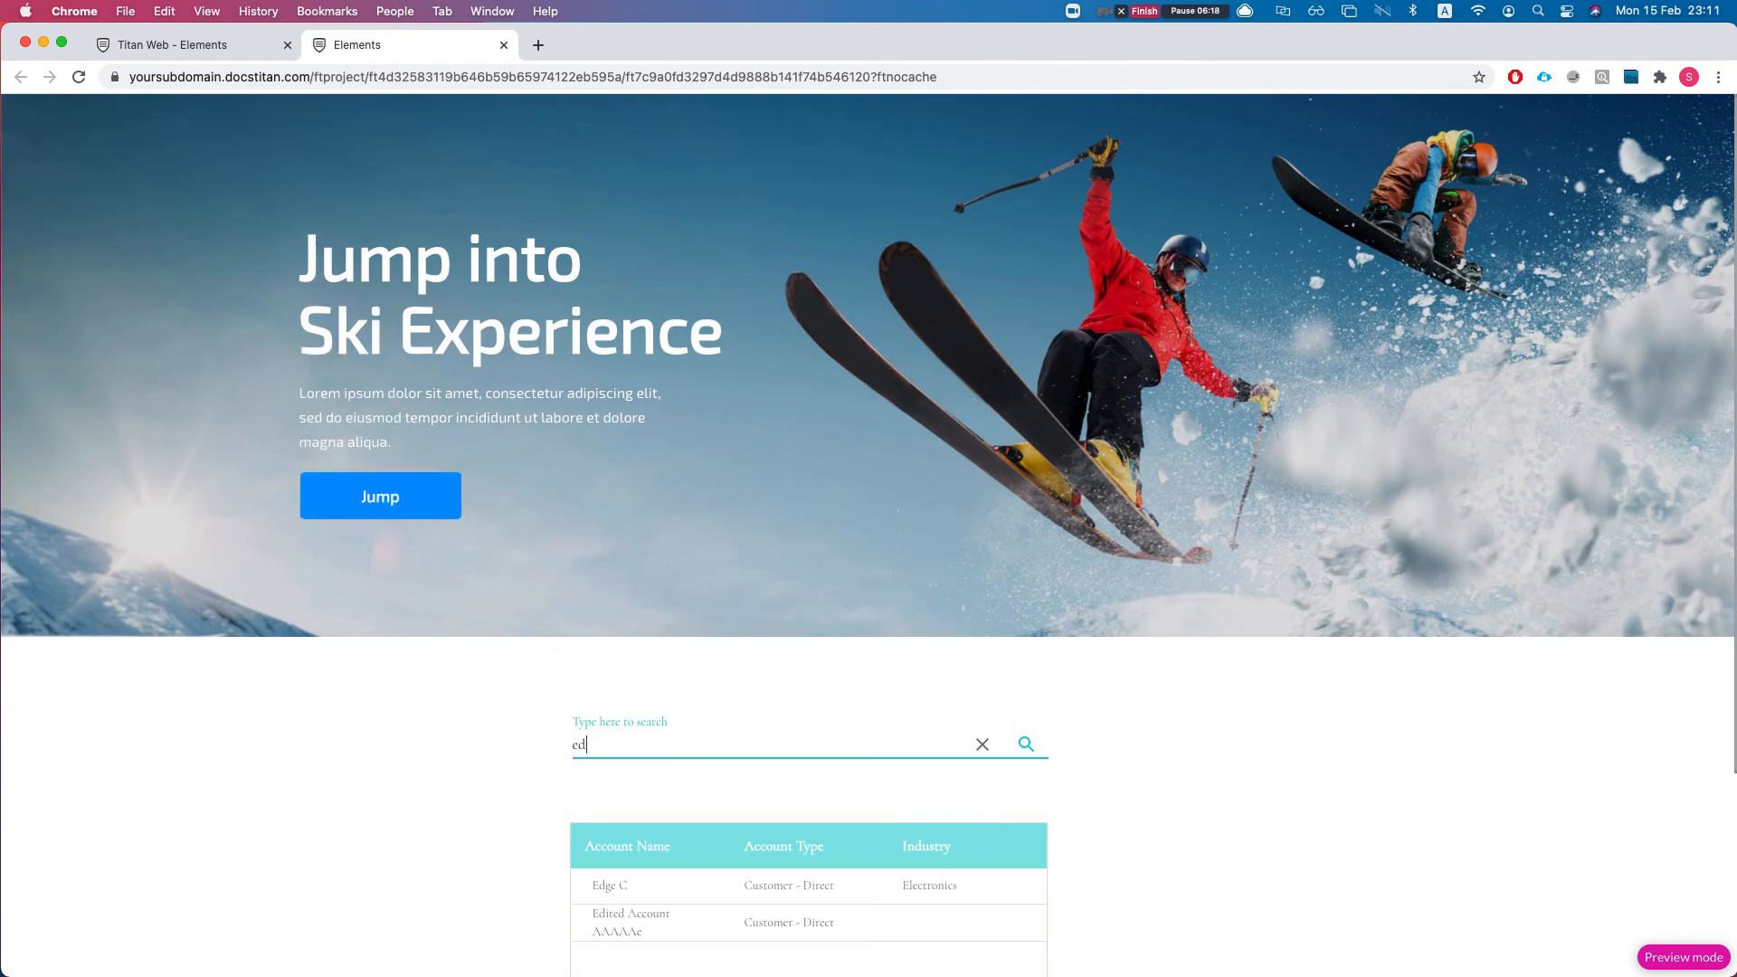
Step: Clear the search text, enter "ge" instead and check the filtered account table
{"action": "key", "text": "BackSpace"}
{"action": "key", "text": "BackSpace"}
{"action": "key", "text": "BackSpace"}
{"action": "key", "text": "BackSpace"}
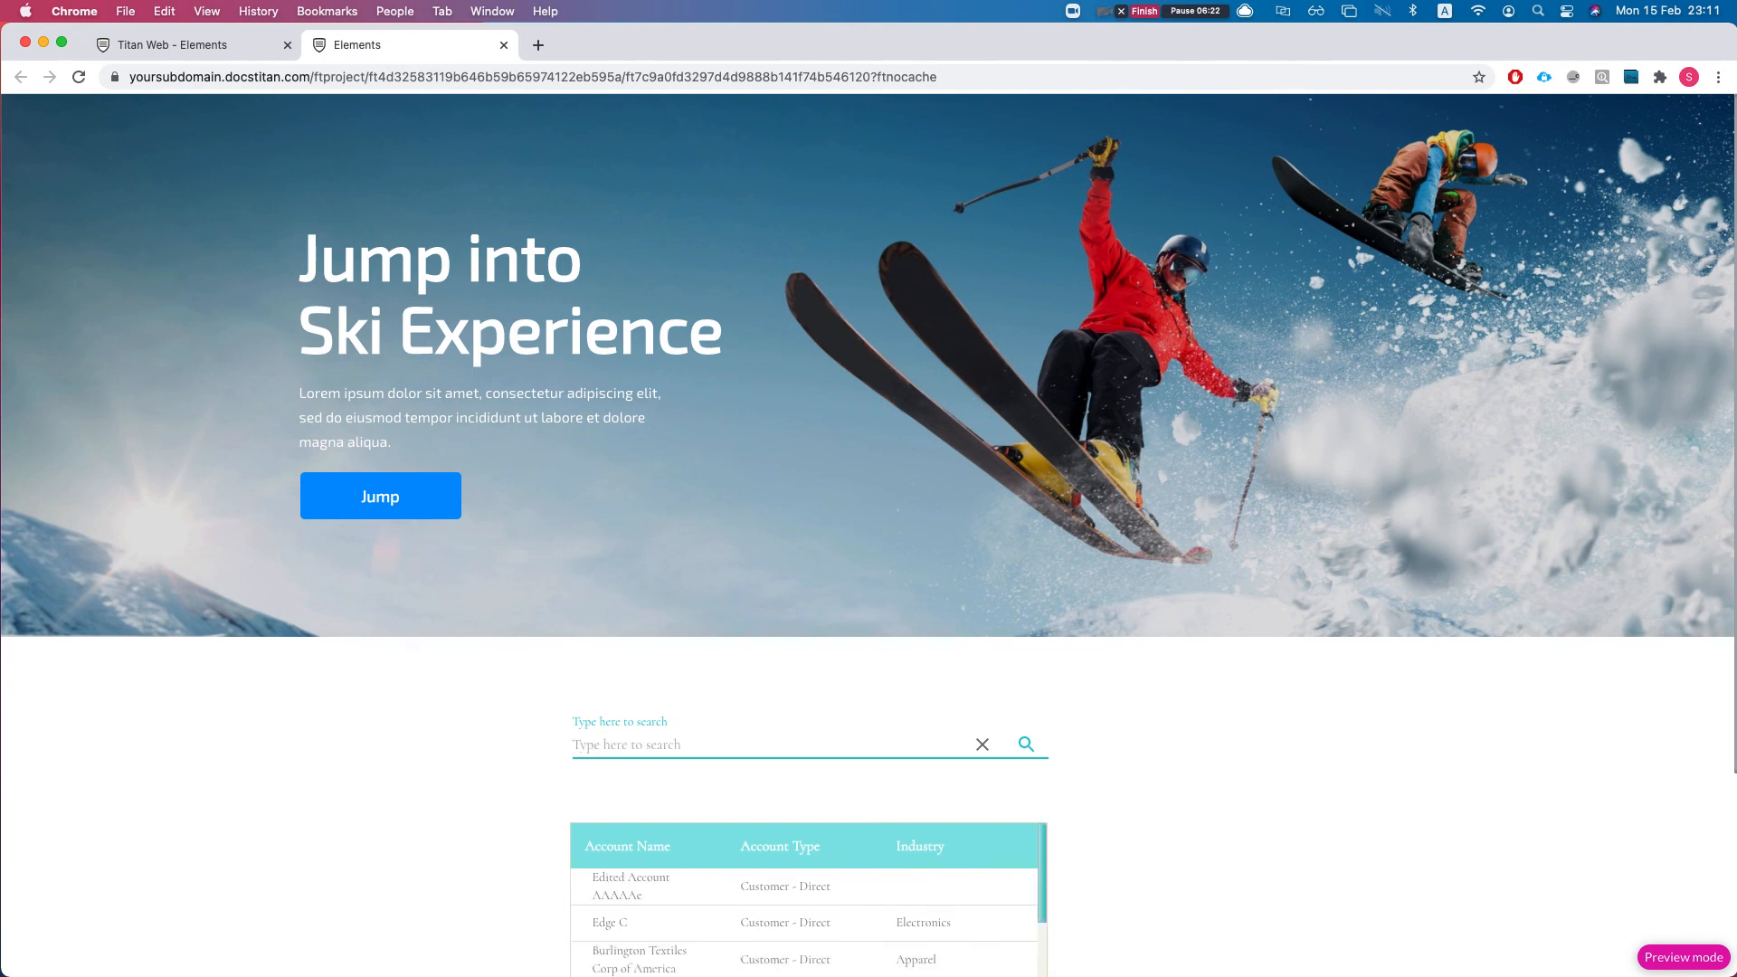
{"action": "type", "text": "ge"}
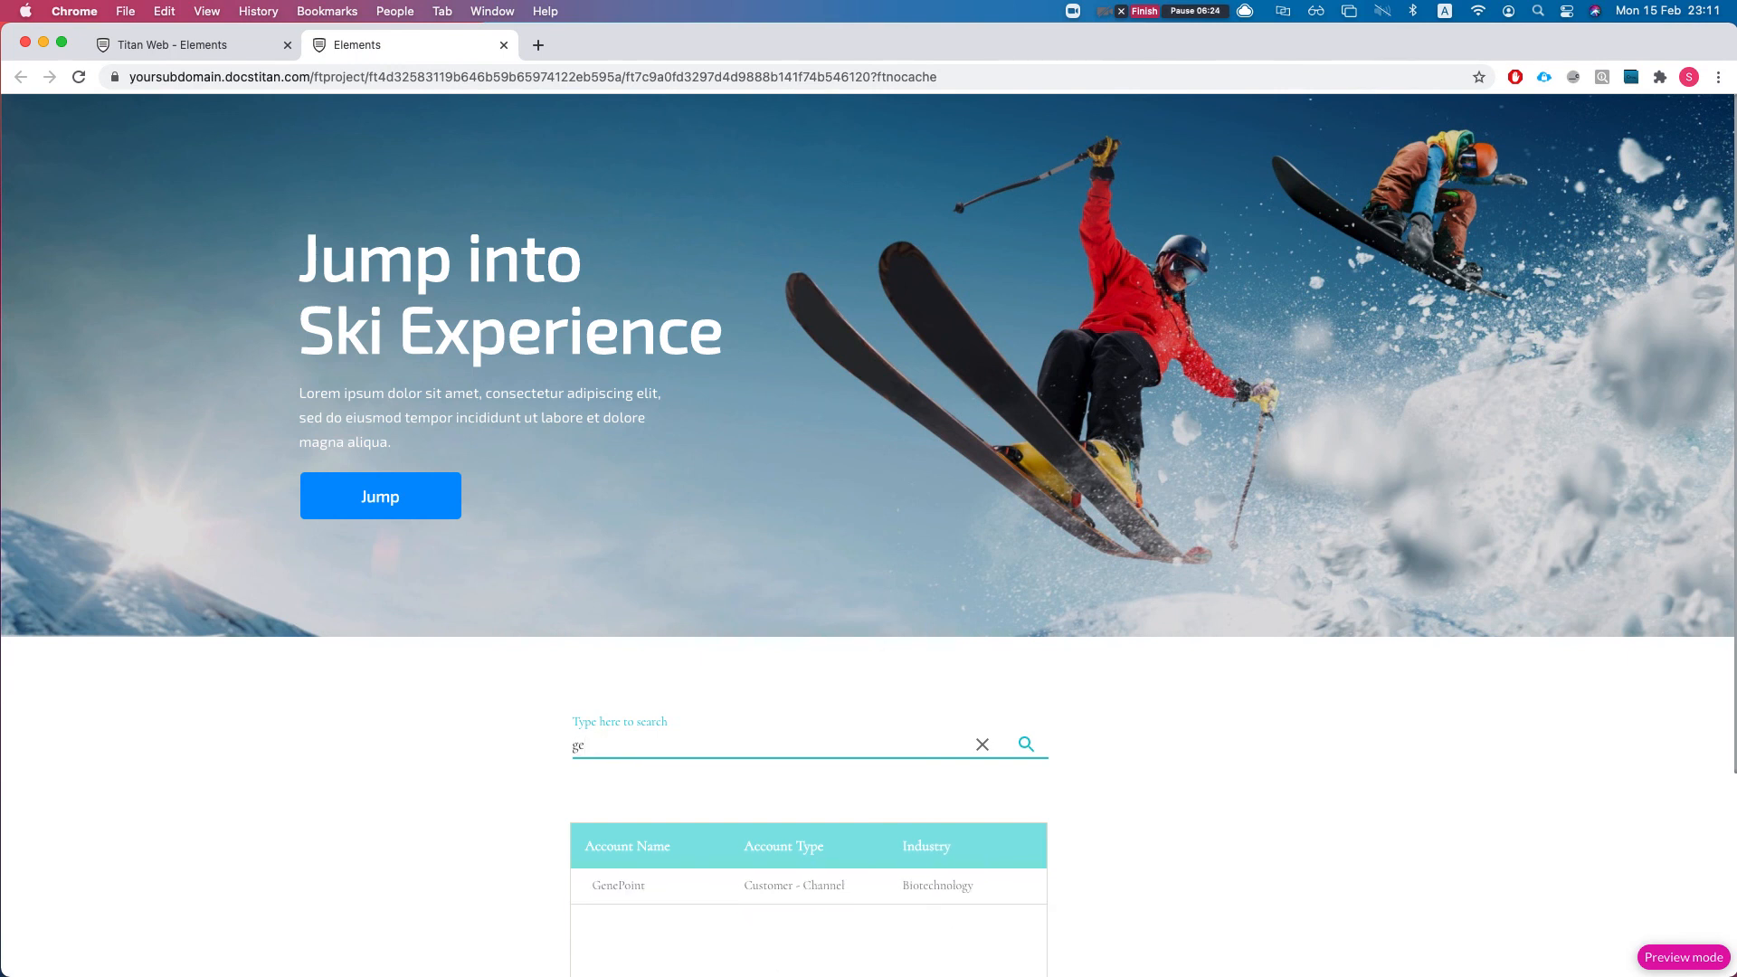
{"action": "scroll", "coordinate": [579, 633], "scroll_direction": "down", "scroll_amount": 3}
{"action": "scroll", "coordinate": [512, 624], "scroll_direction": "up", "scroll_amount": 2}
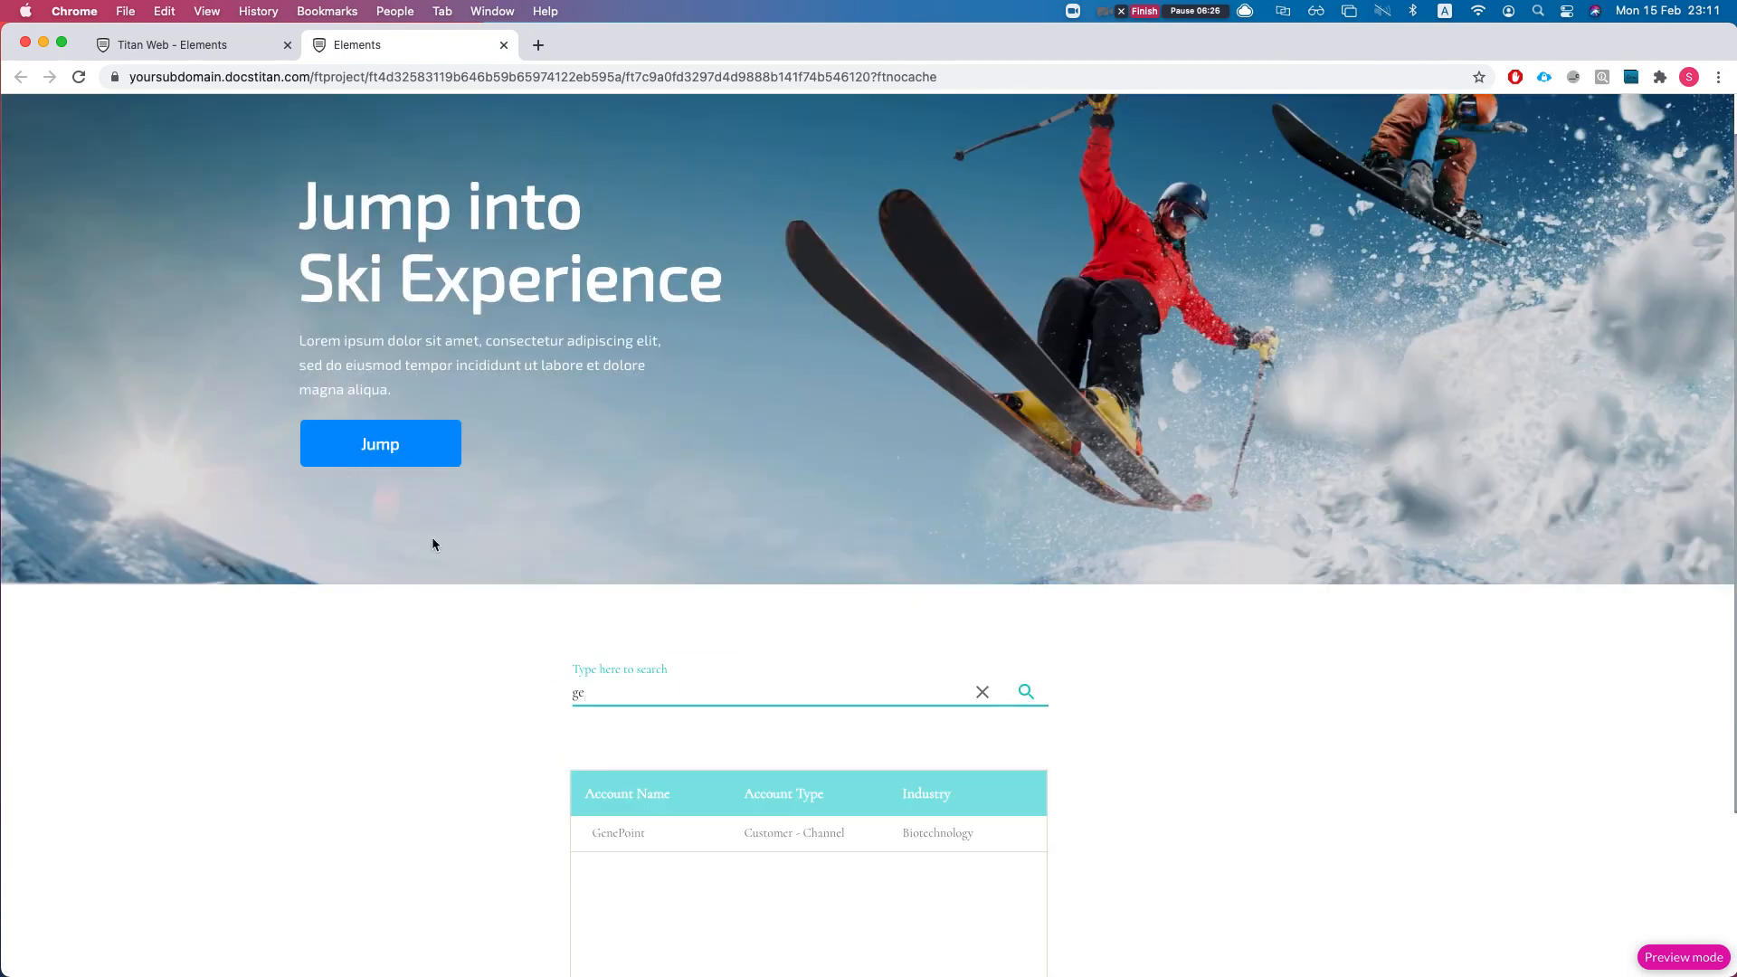
Step: Back in the page editor, set the search field's Search Trigger to Blur and save the project
{"action": "left_click", "coordinate": [172, 45]}
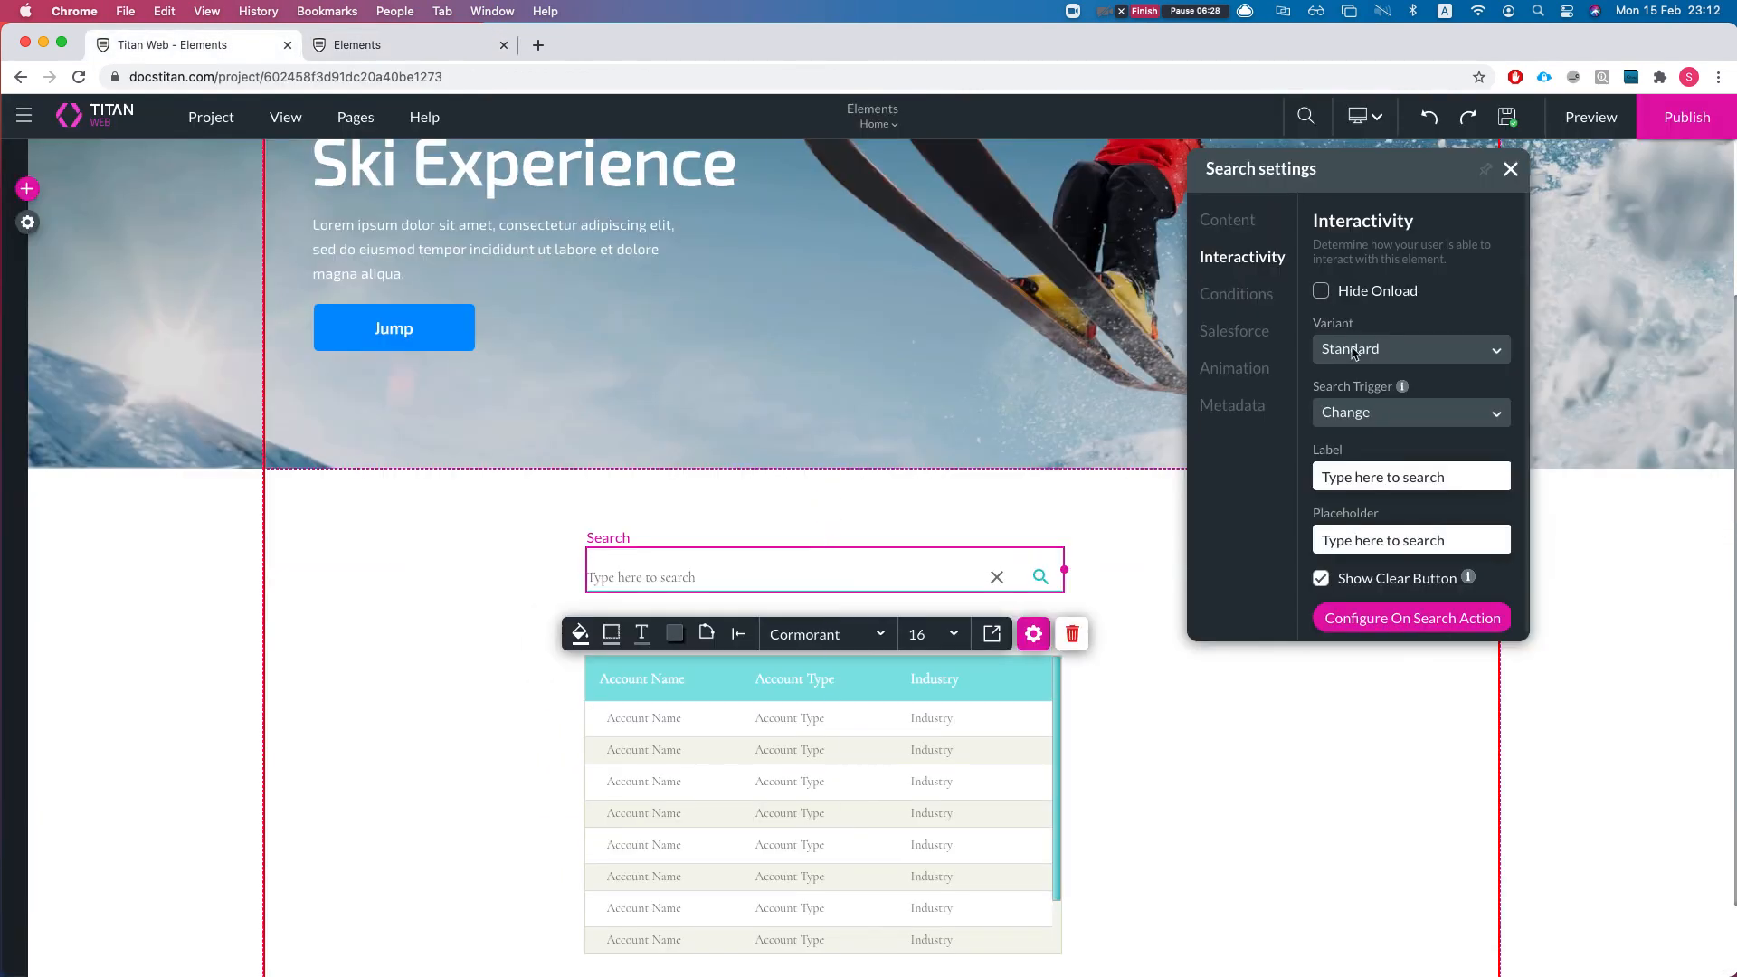
{"action": "left_click", "coordinate": [1386, 415]}
{"action": "left_click", "coordinate": [1357, 485]}
{"action": "scroll", "coordinate": [1352, 508], "scroll_direction": "down", "scroll_amount": 1}
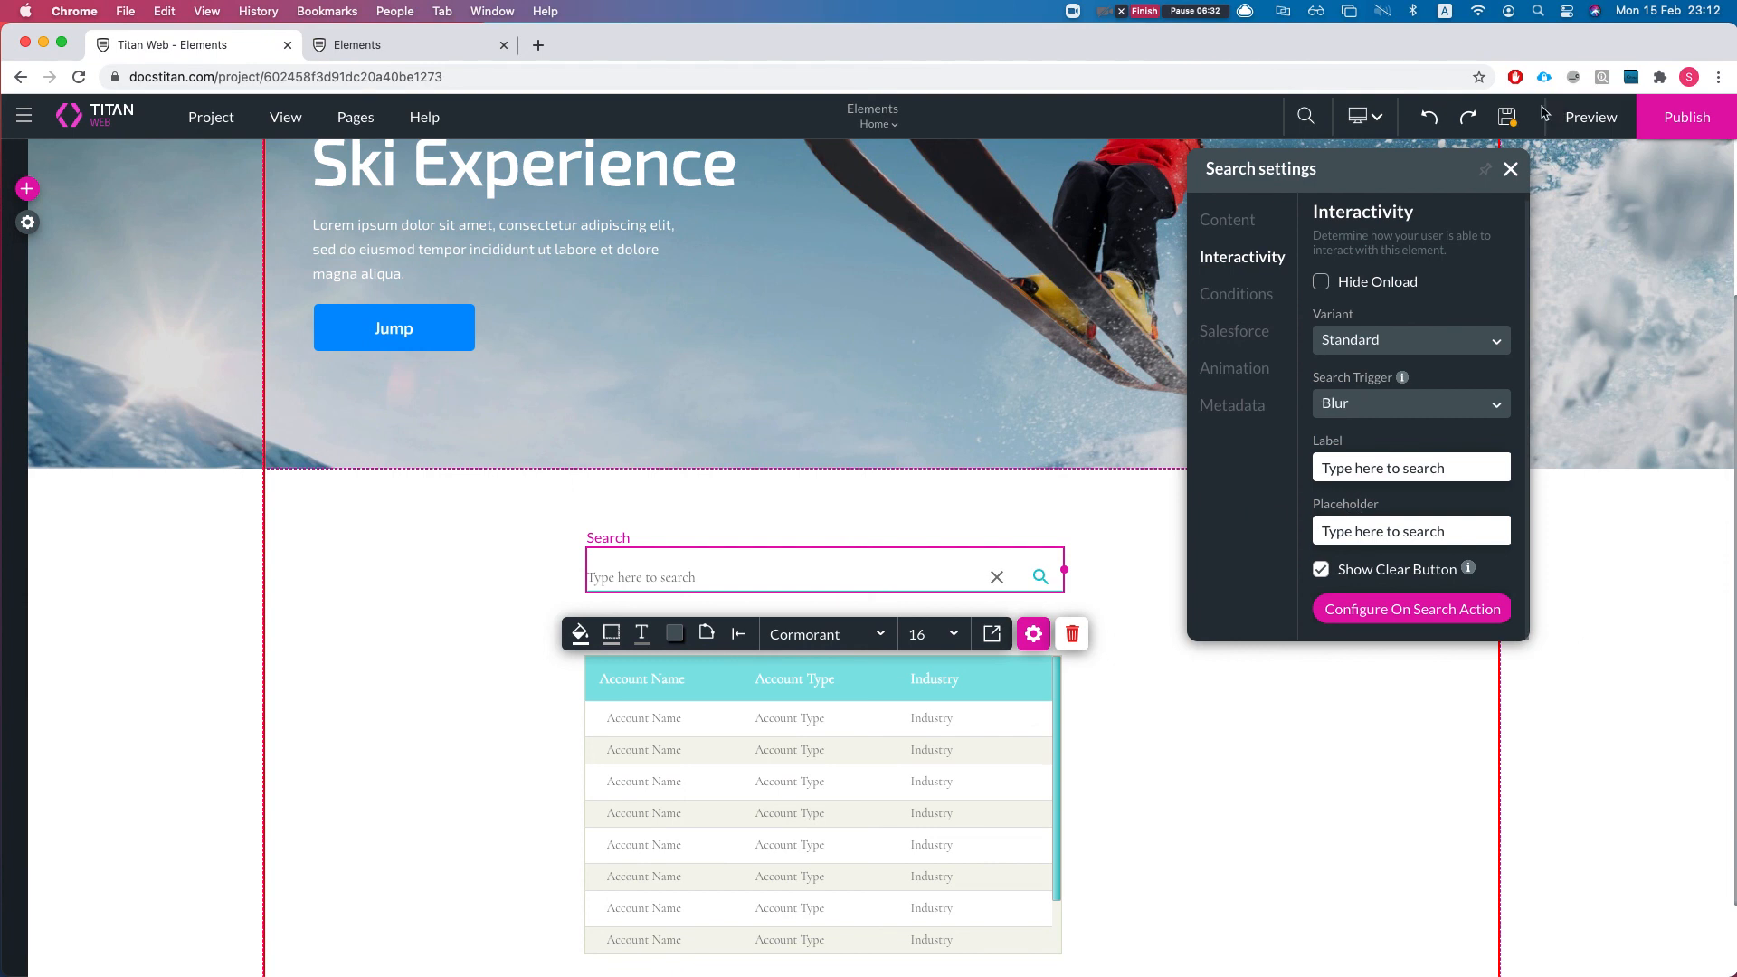
{"action": "left_click", "coordinate": [1507, 116]}
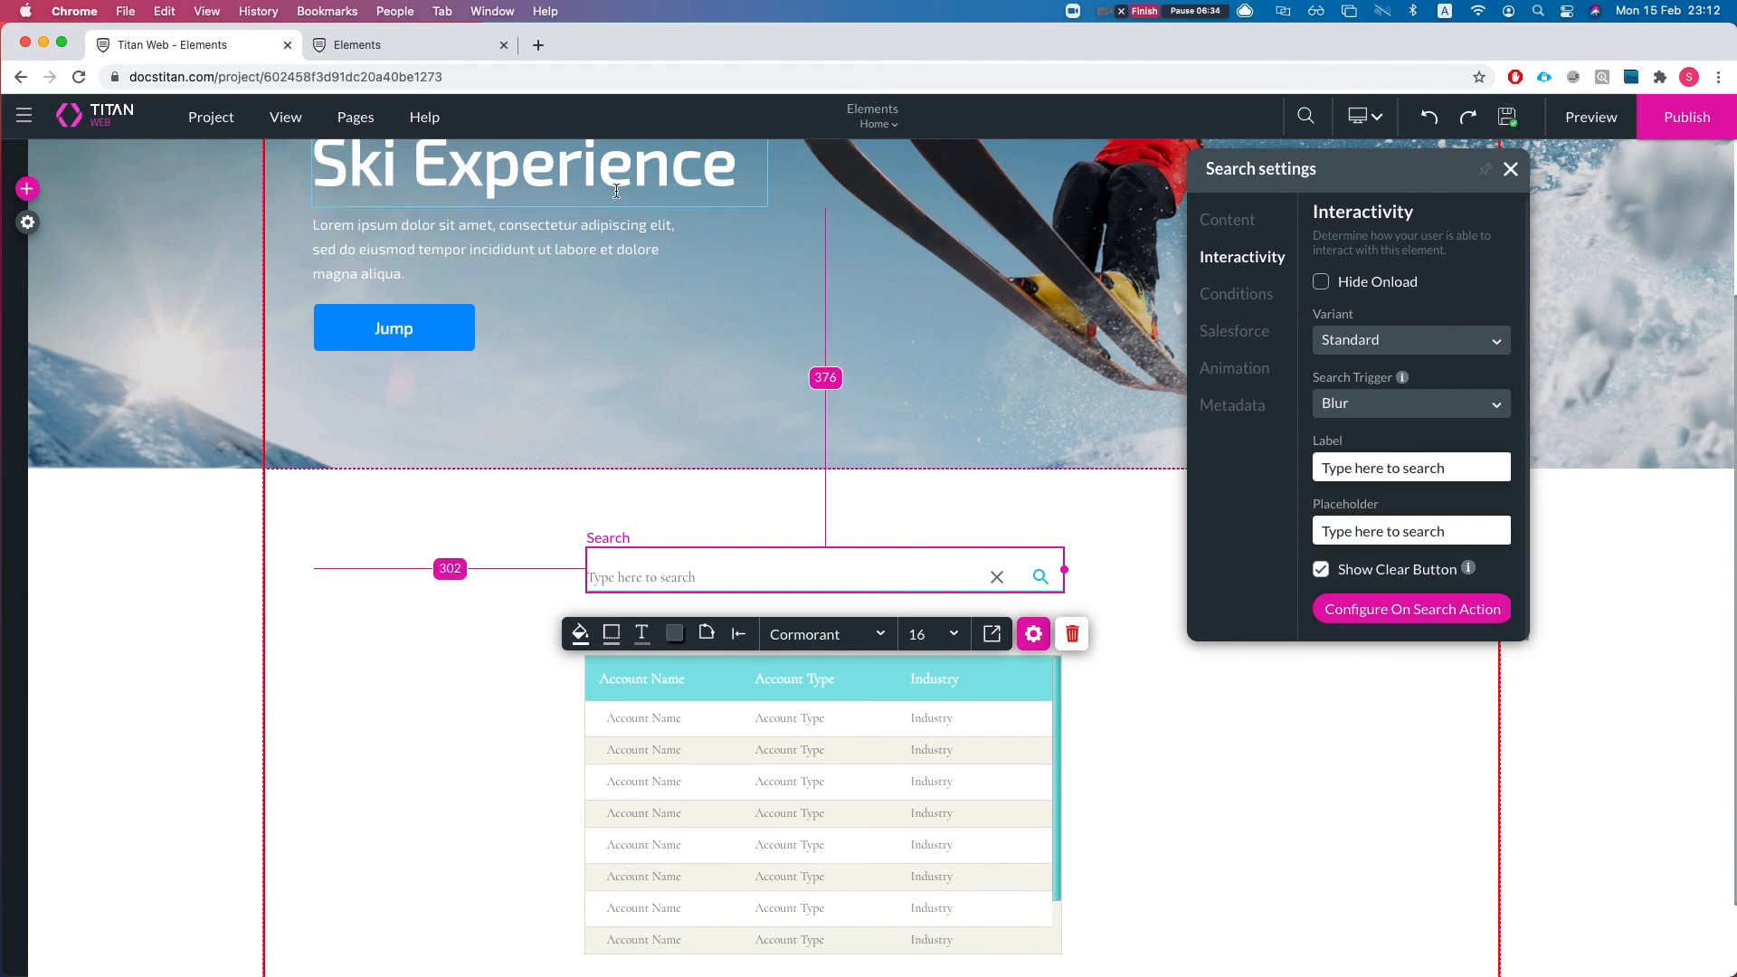
Step: Reload the preview page, enter "g" in the search field and leave the field to test the blur-triggered search
{"action": "left_click", "coordinate": [416, 49]}
{"action": "key", "text": "super+r"}
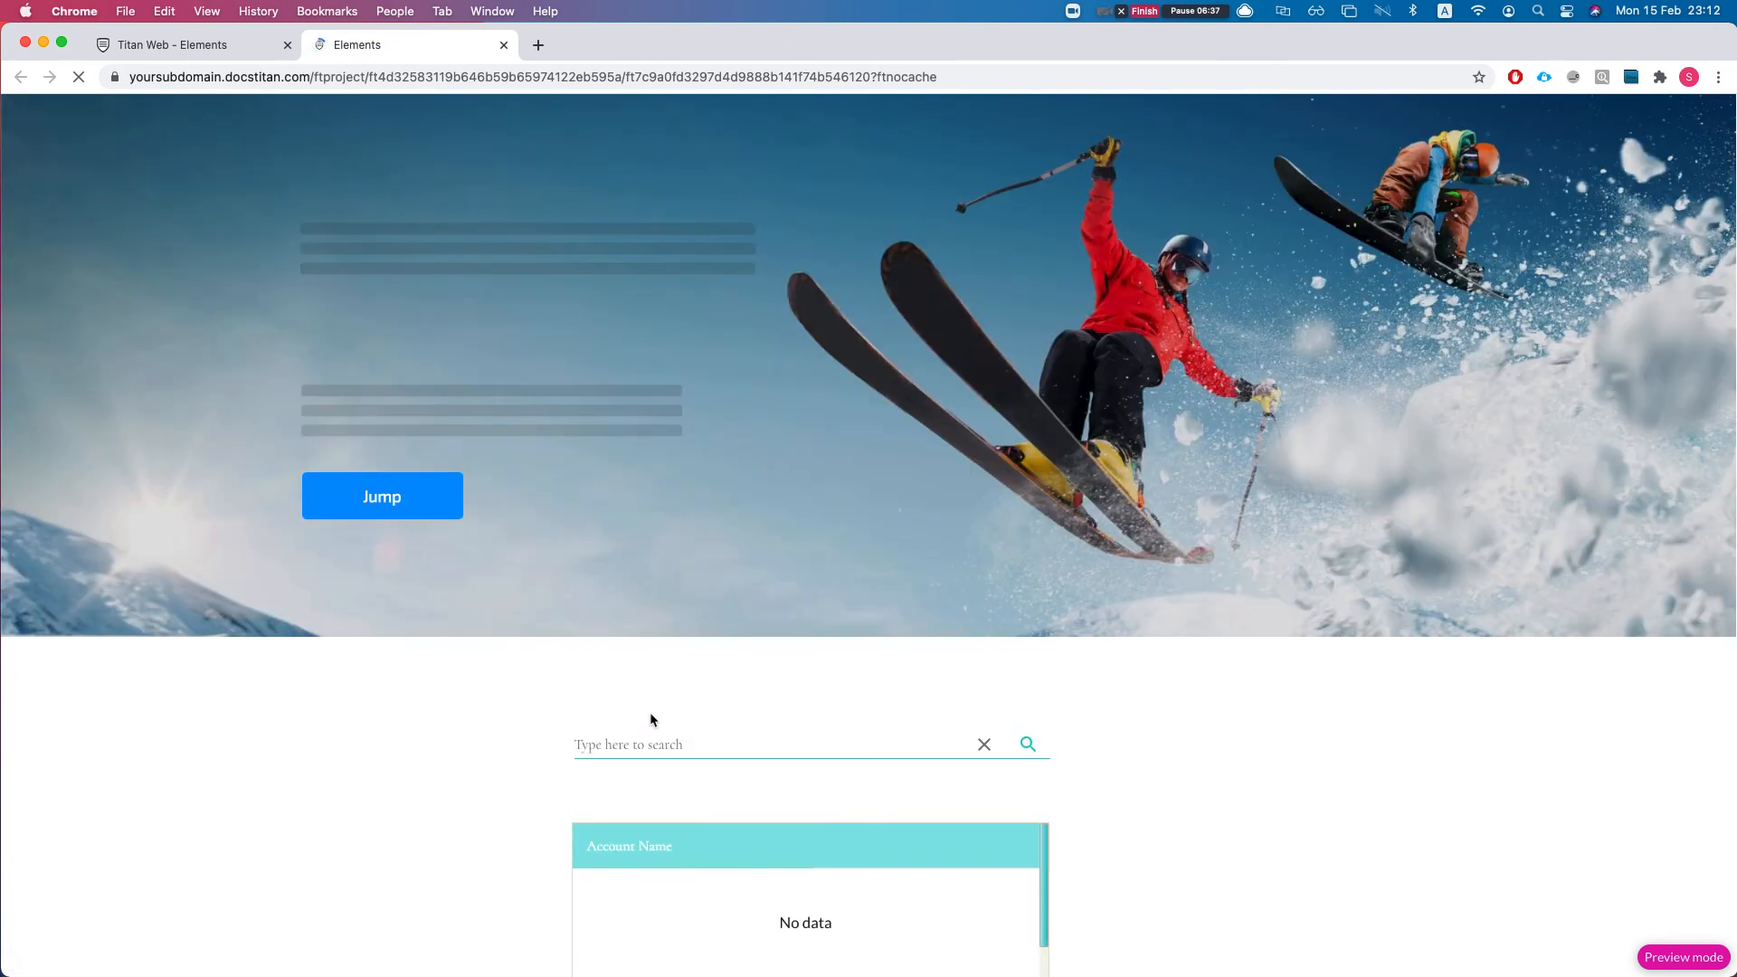
{"action": "left_click", "coordinate": [660, 740]}
{"action": "type", "text": "g"}
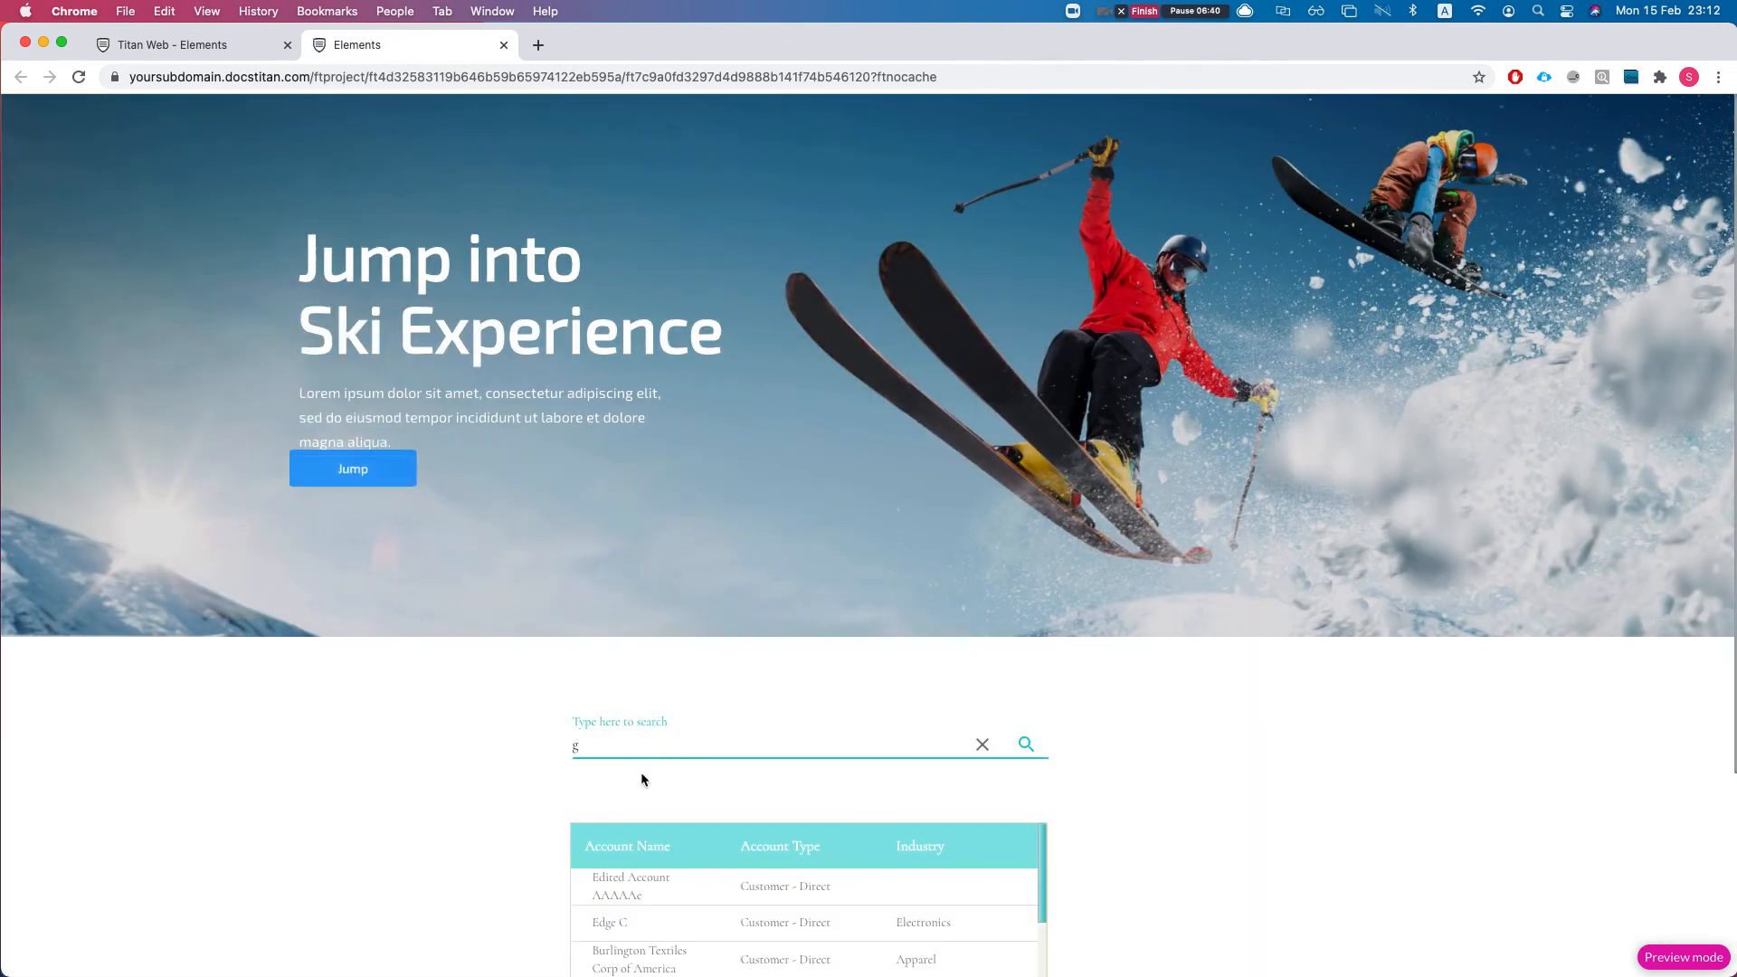
{"action": "scroll", "coordinate": [573, 760], "scroll_direction": "down", "scroll_amount": 3}
{"action": "left_click", "coordinate": [505, 741]}
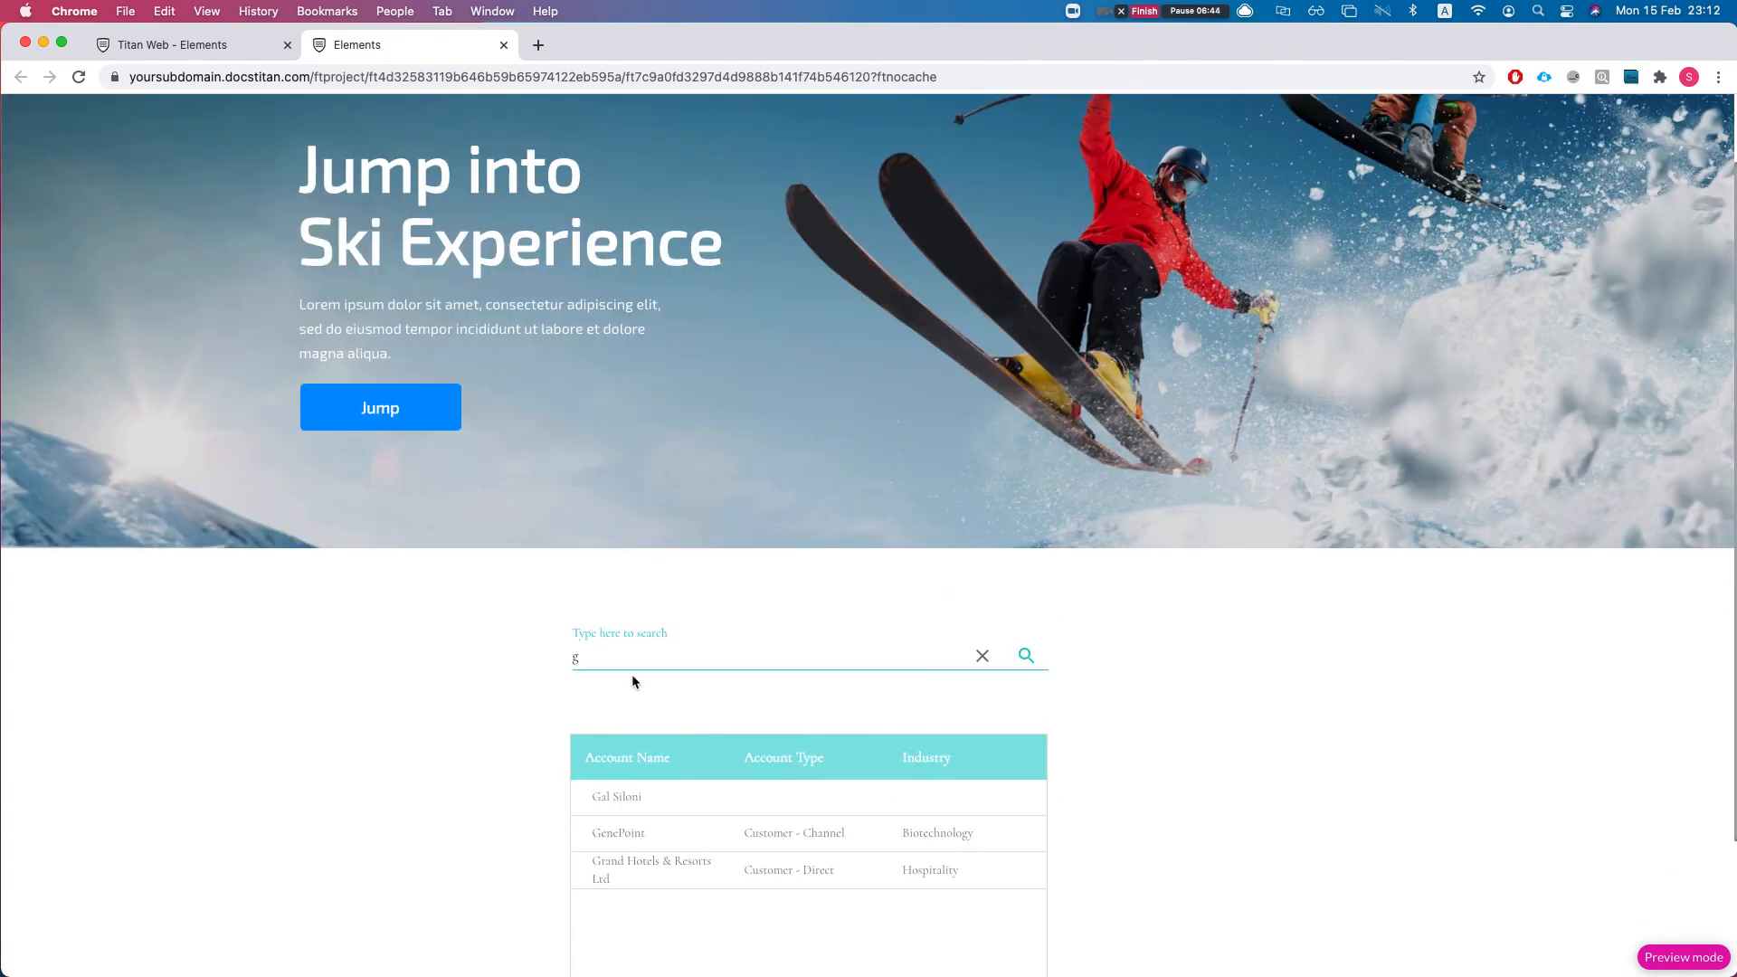
Step: Replace the search text with "ge" and move focus out of the field to filter the accounts again
{"action": "double_click", "coordinate": [636, 657]}
{"action": "type", "text": "ge"}
{"action": "left_click", "coordinate": [479, 708]}
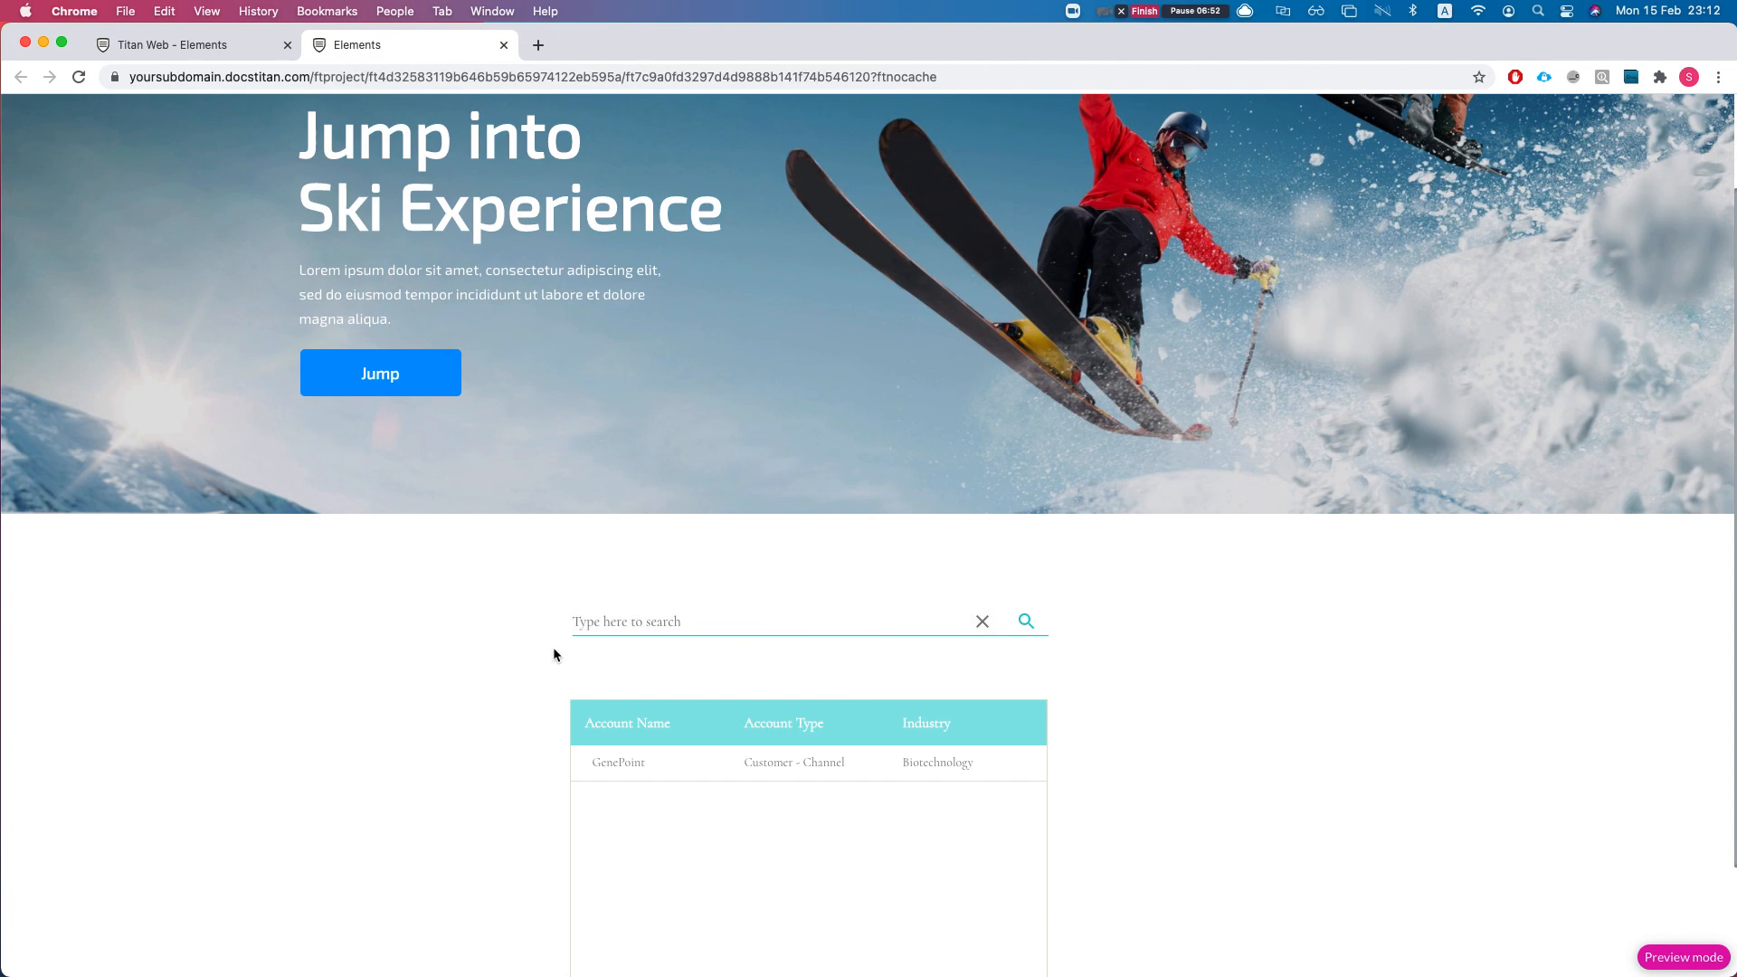
Step: Reset the search with an empty search field and look through the unfiltered account table
{"action": "left_click", "coordinate": [594, 624]}
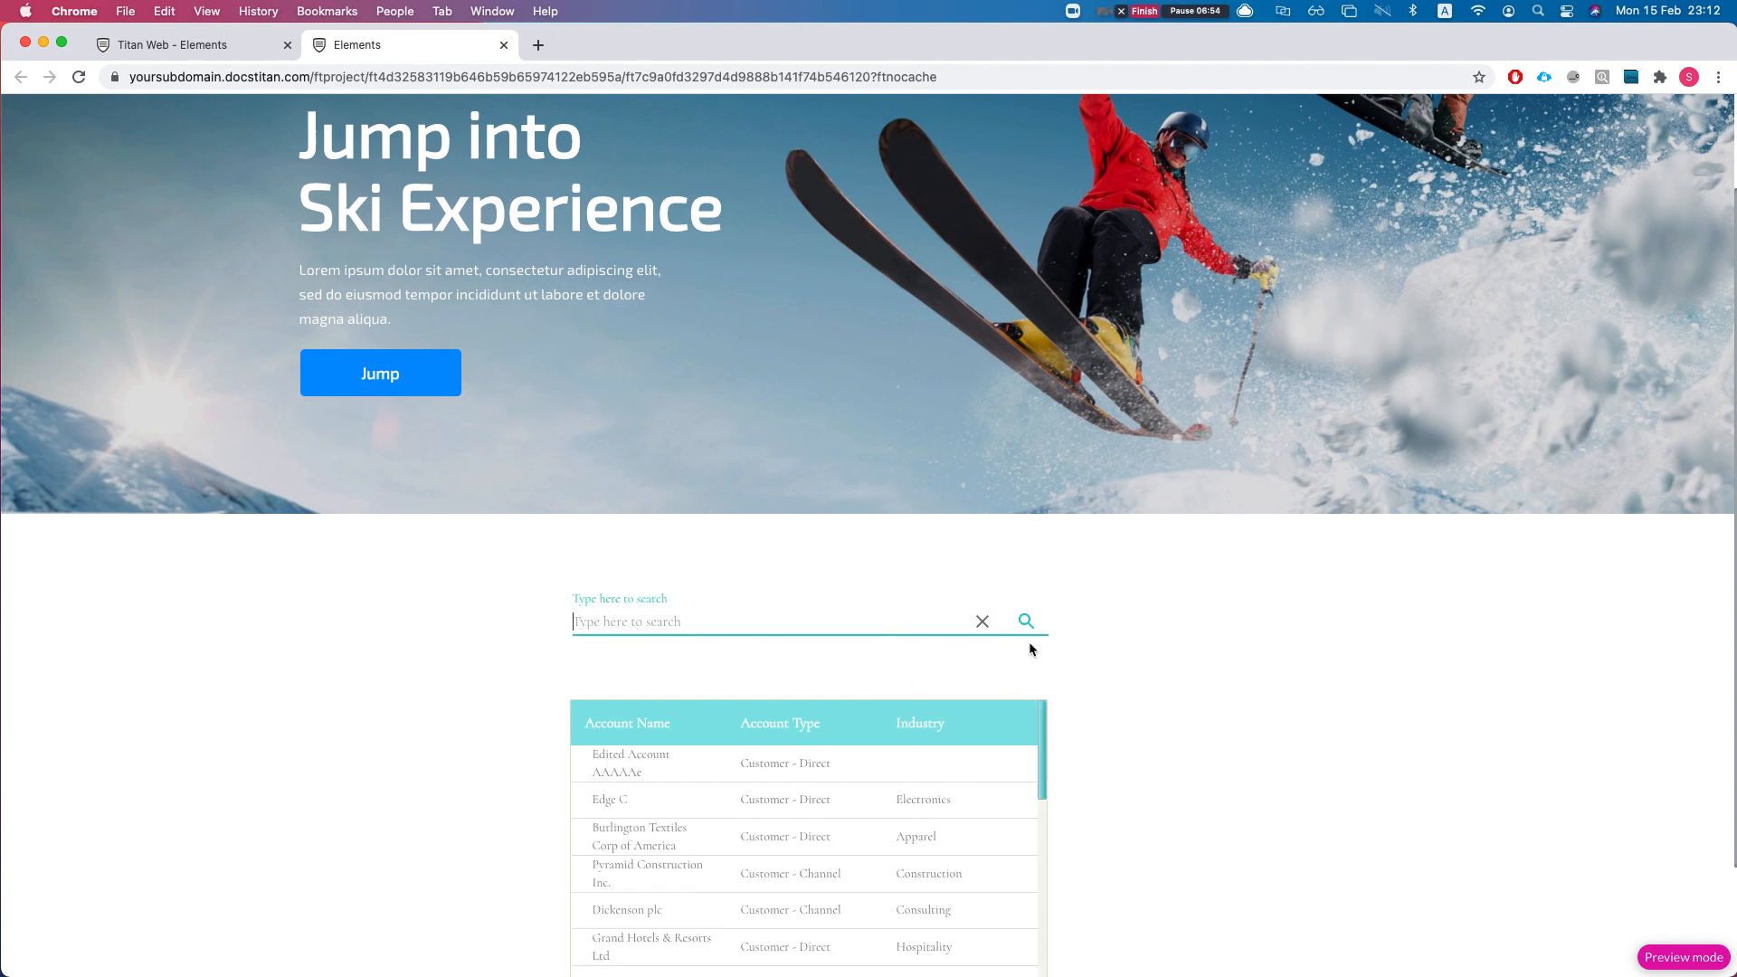
{"action": "scroll", "coordinate": [651, 759], "scroll_direction": "down", "scroll_amount": 5}
{"action": "scroll", "coordinate": [387, 747], "scroll_direction": "down", "scroll_amount": 3}
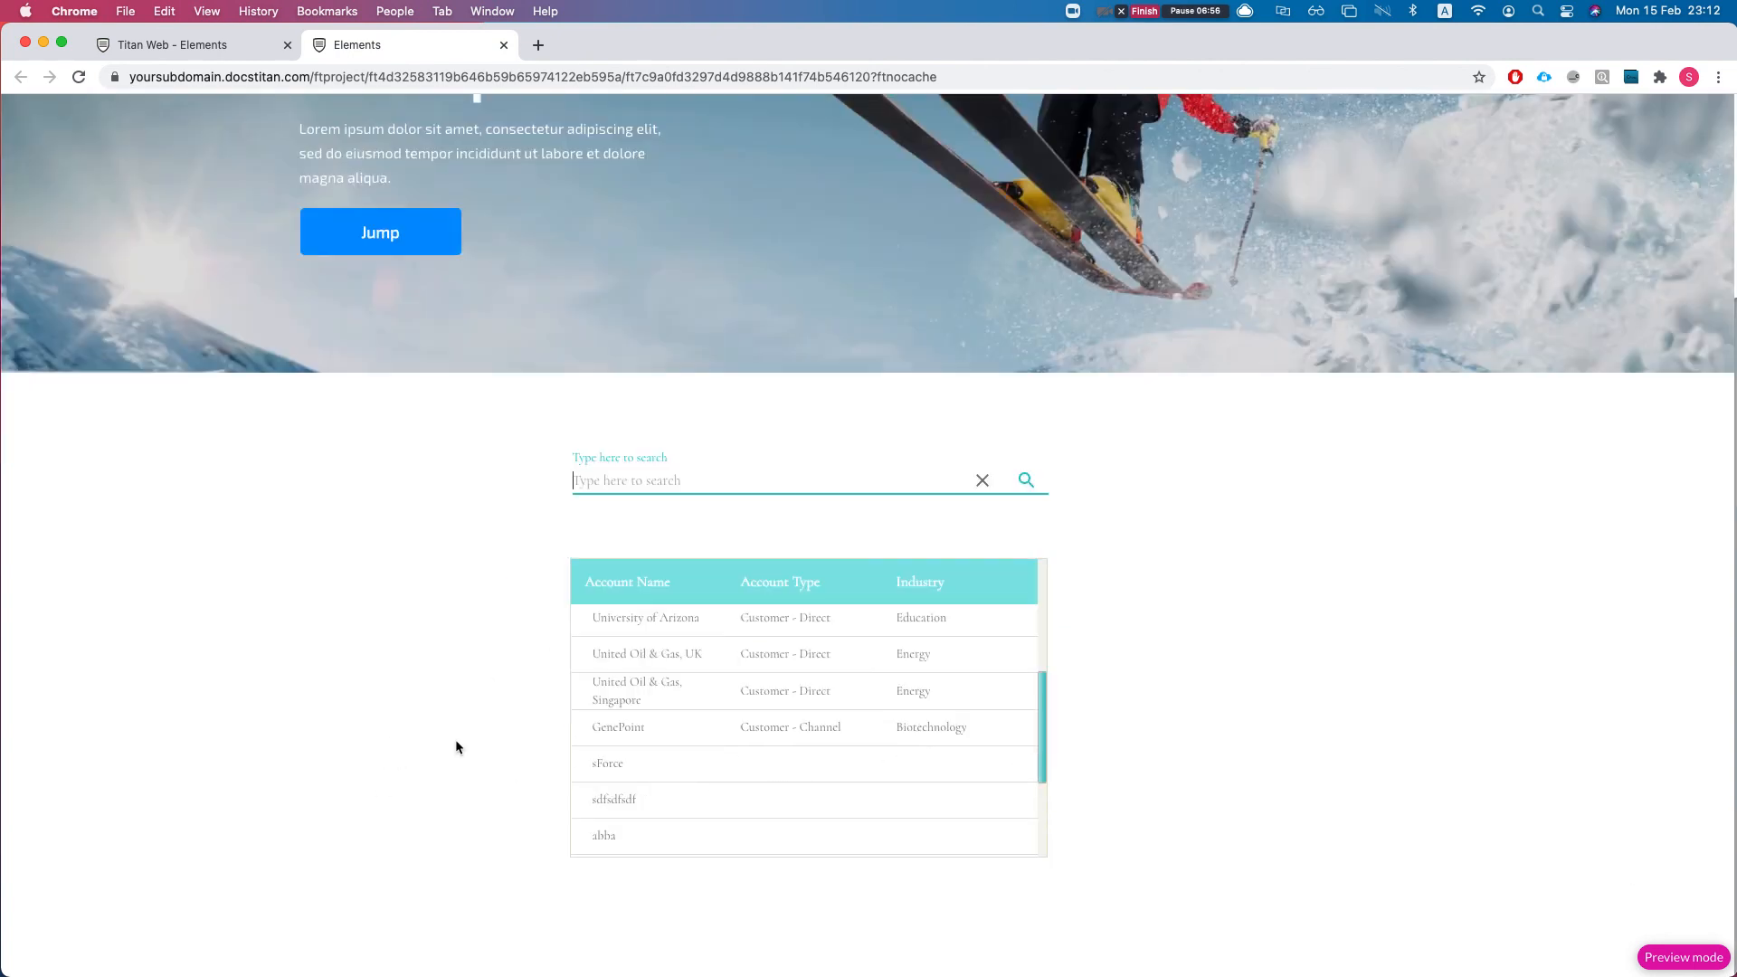